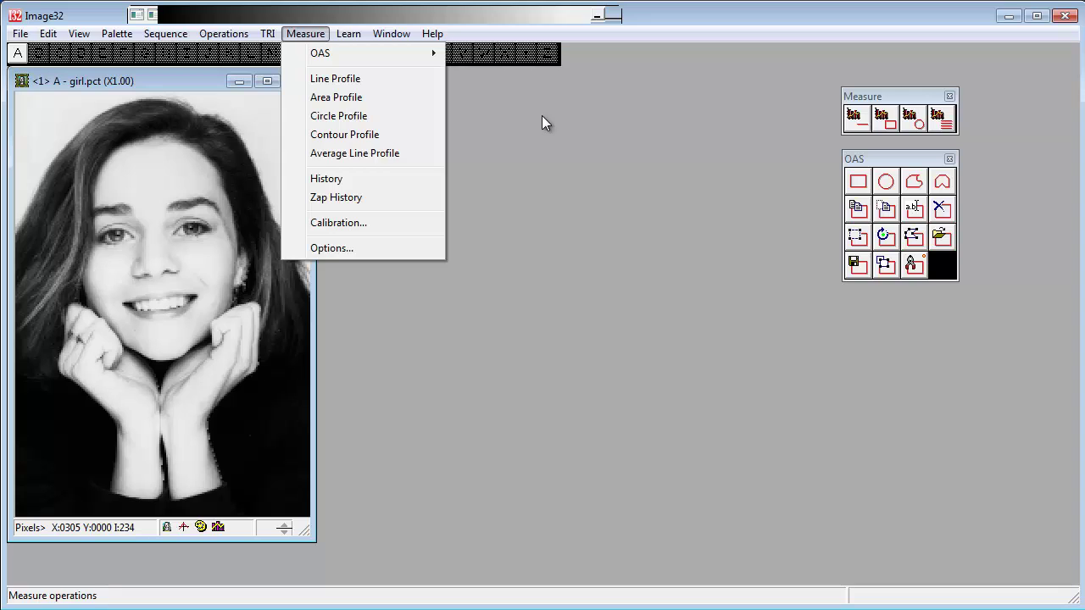
Plot a line profile on girl.pct from about (37, 61) across the forehead to the far-side background, and move the line's start point downwards.
left_click(613, 124)
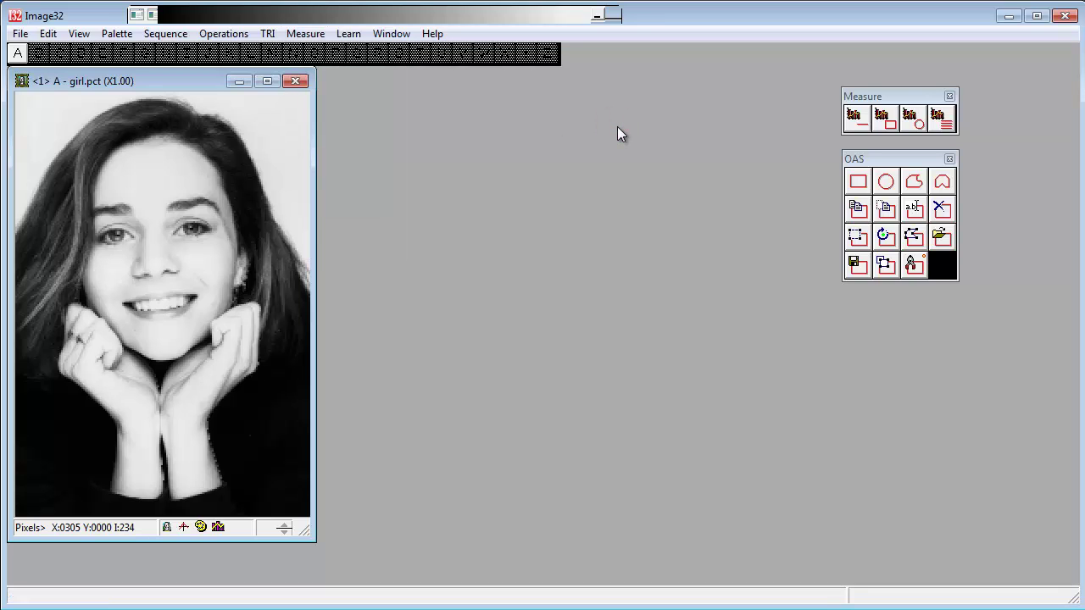
left_click(856, 120)
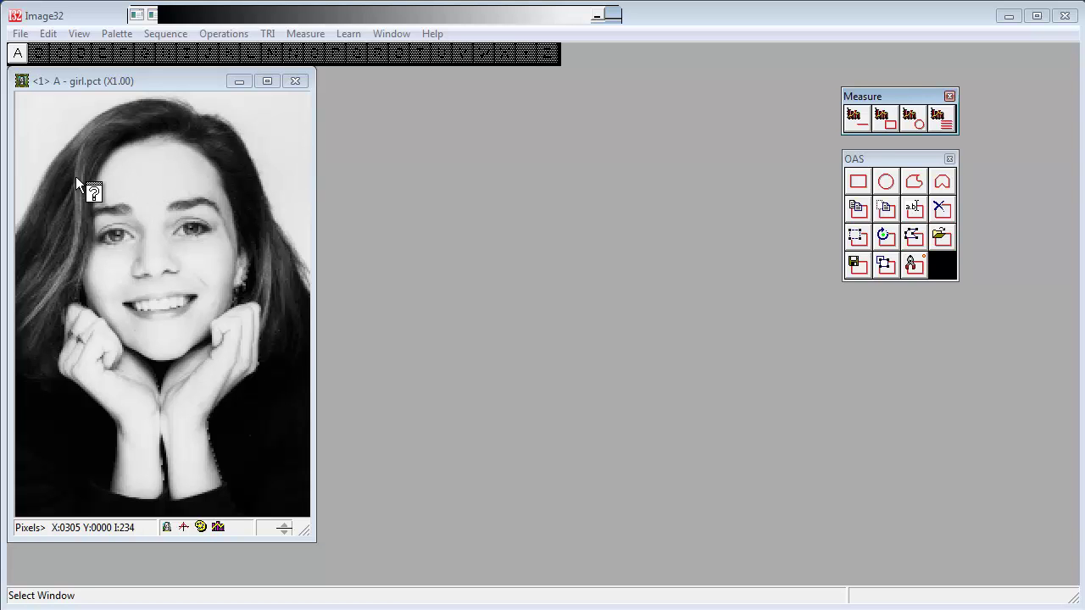
left_click(49, 179)
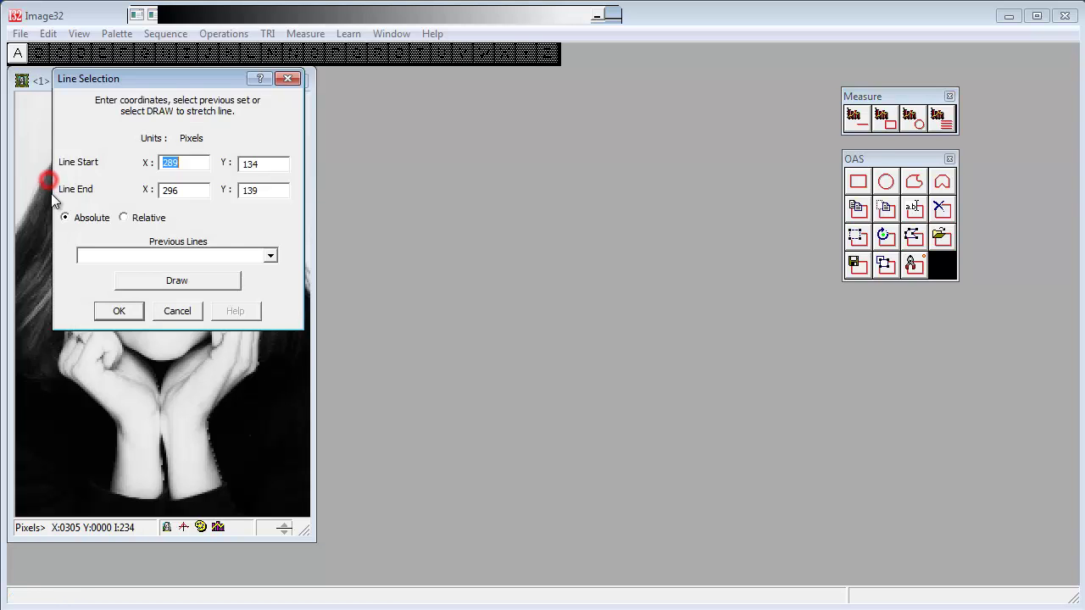
left_click(135, 280)
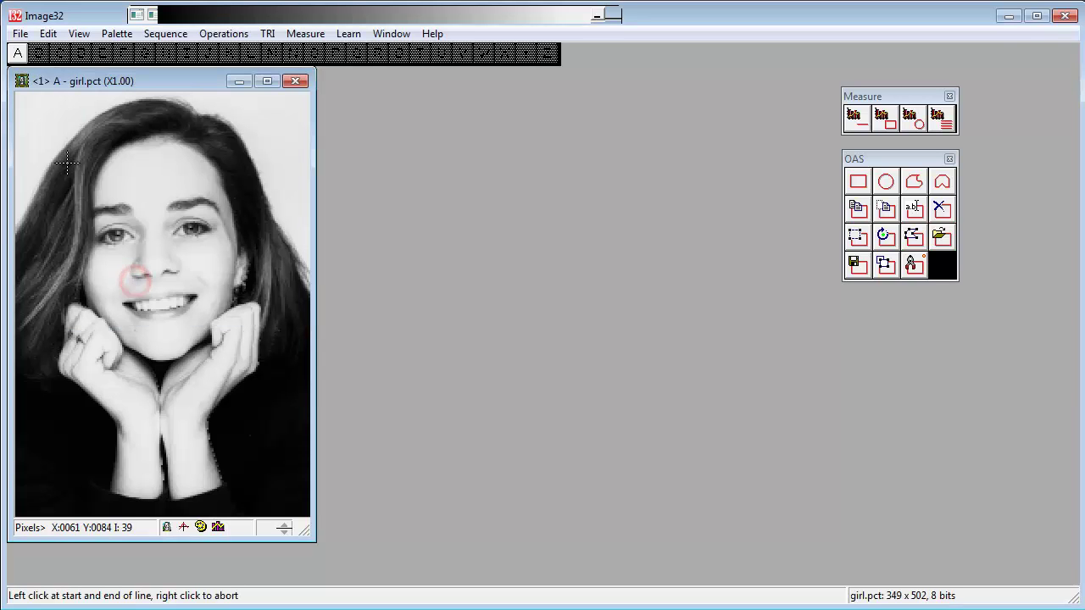
left_click(47, 144)
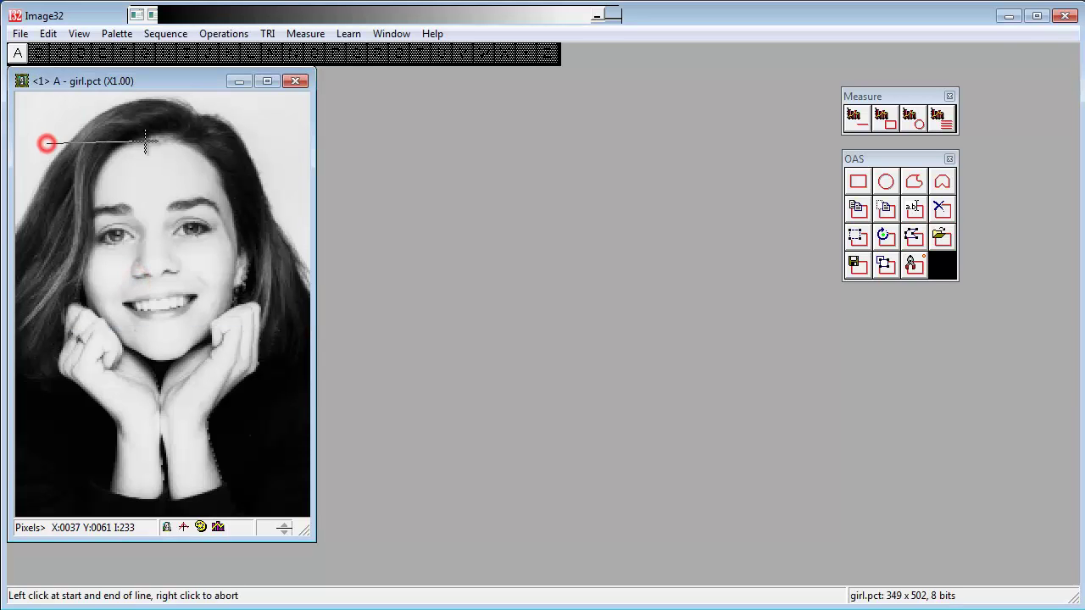
left_click(291, 192)
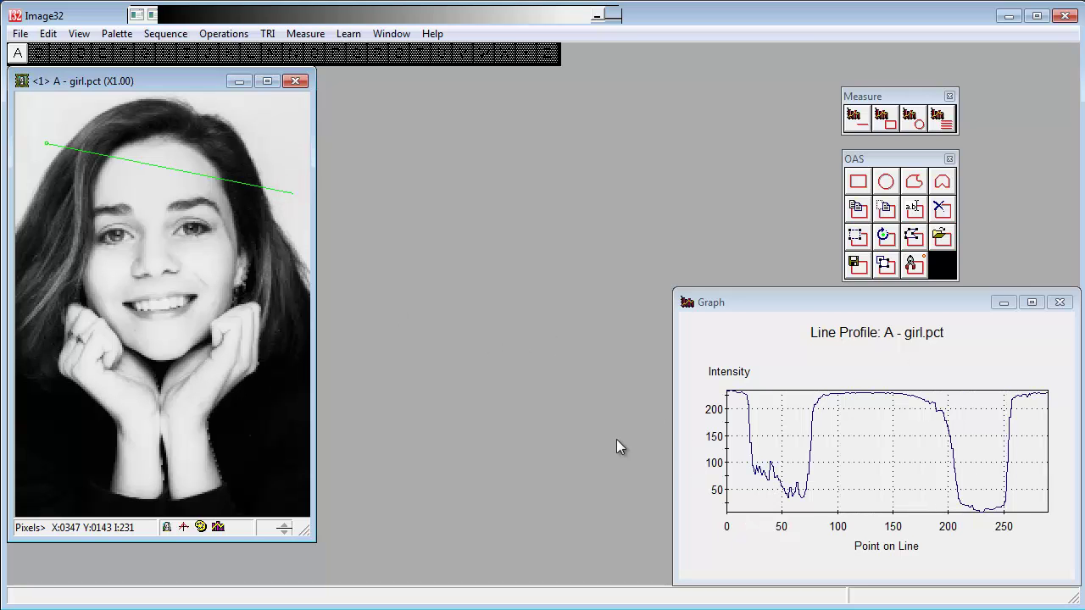
left_click_drag(45, 146, 23, 217)
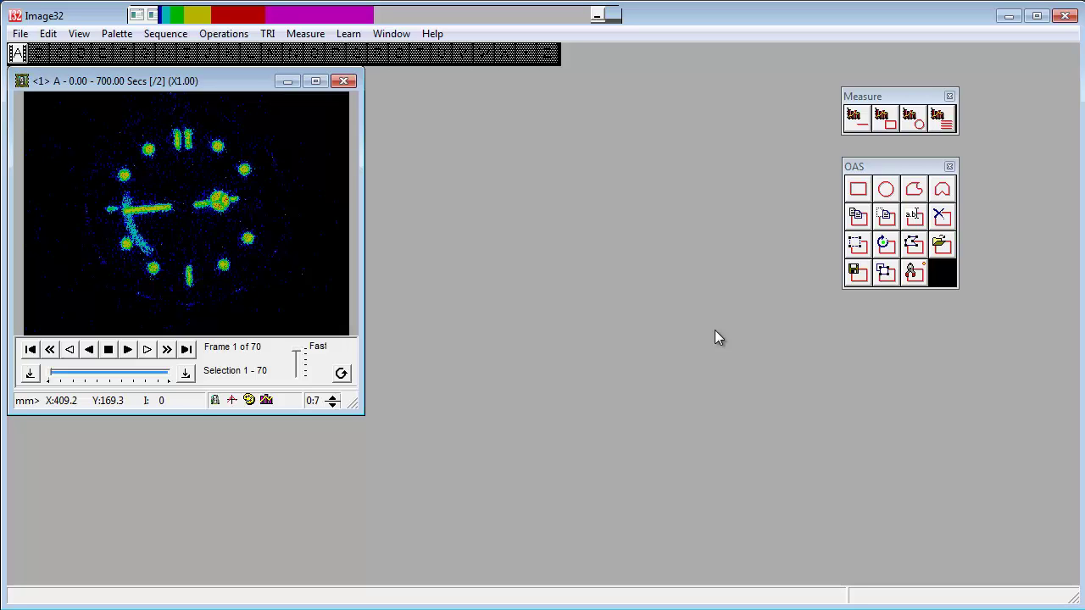
Plot a line profile about 145 mm long across the top of the clock sequence, through the 11, 12 and 1 o'clock markers.
left_click(856, 118)
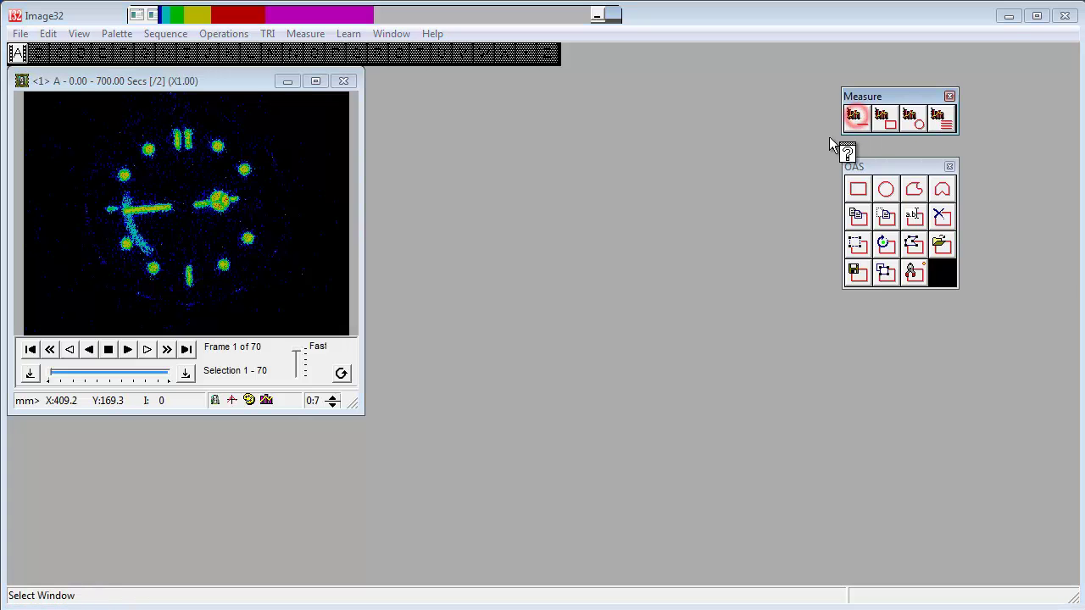
left_click(111, 174)
left_click(164, 280)
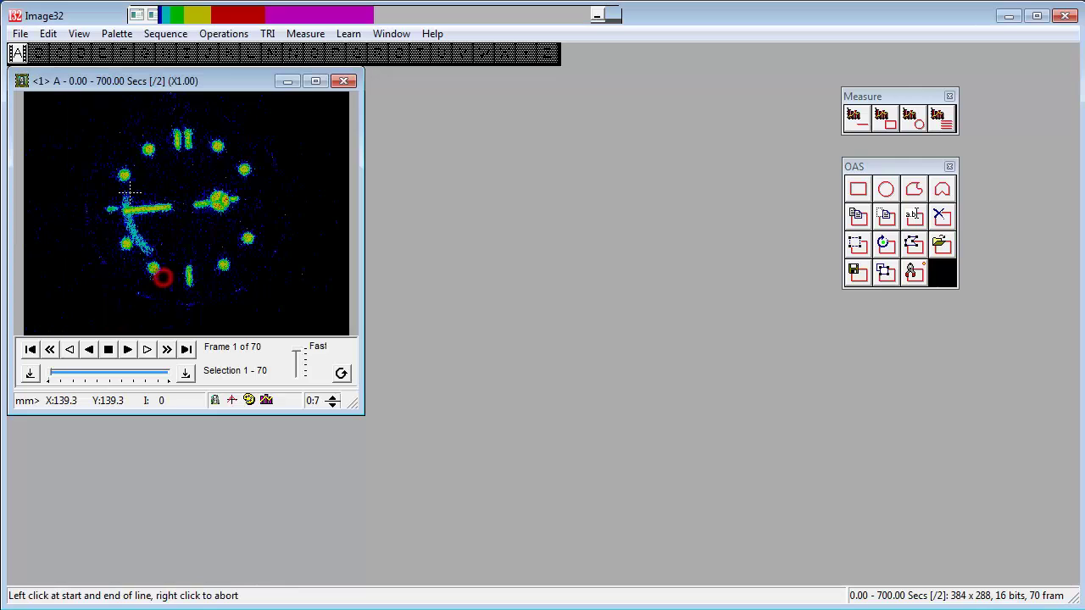
left_click(132, 150)
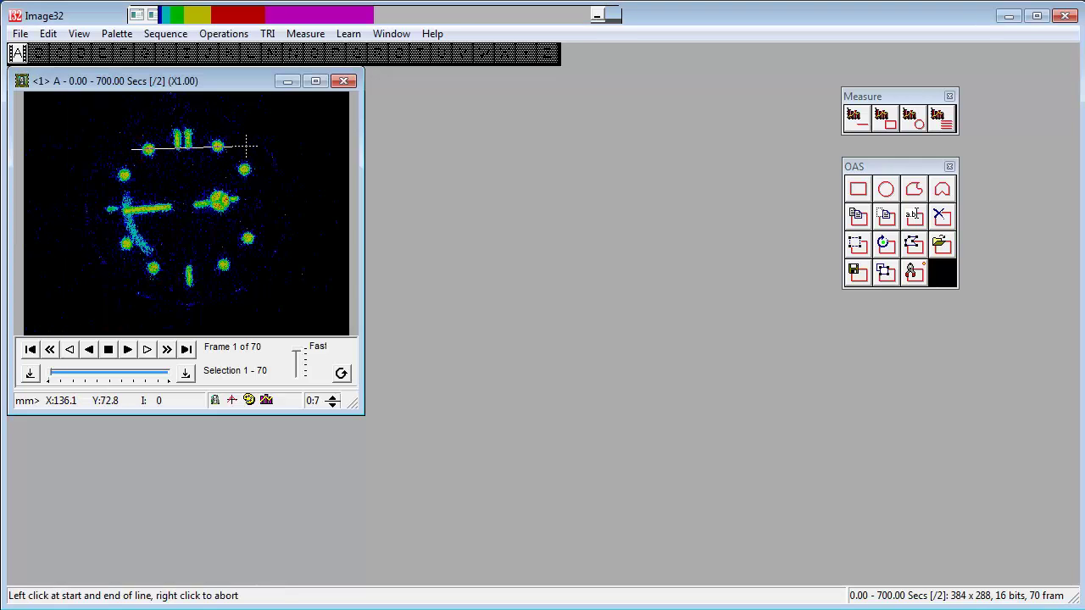
left_click(246, 147)
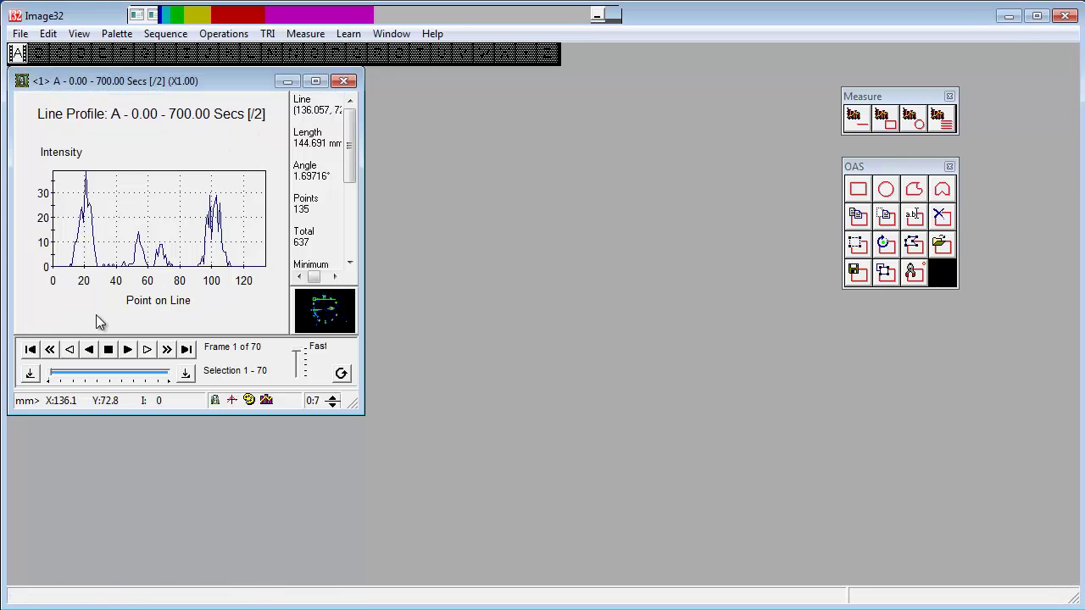
Advance the clock sequence one frame at a time to frame 8 with its line profile displayed.
left_click(146, 351)
left_click(145, 351)
left_click(146, 351)
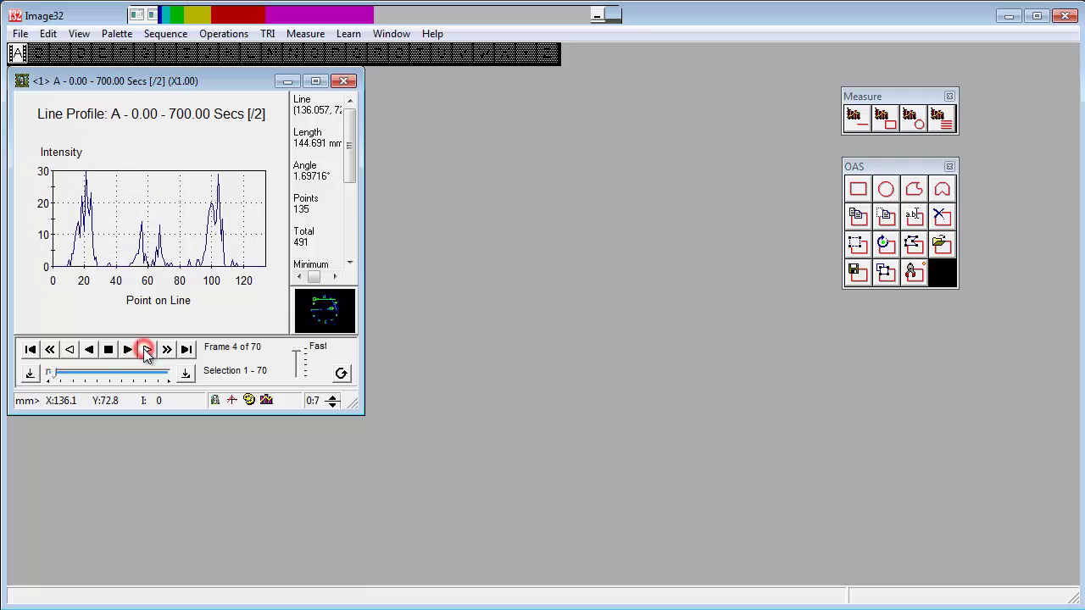
left_click(145, 351)
left_click(146, 351)
left_click(146, 351)
left_click(145, 351)
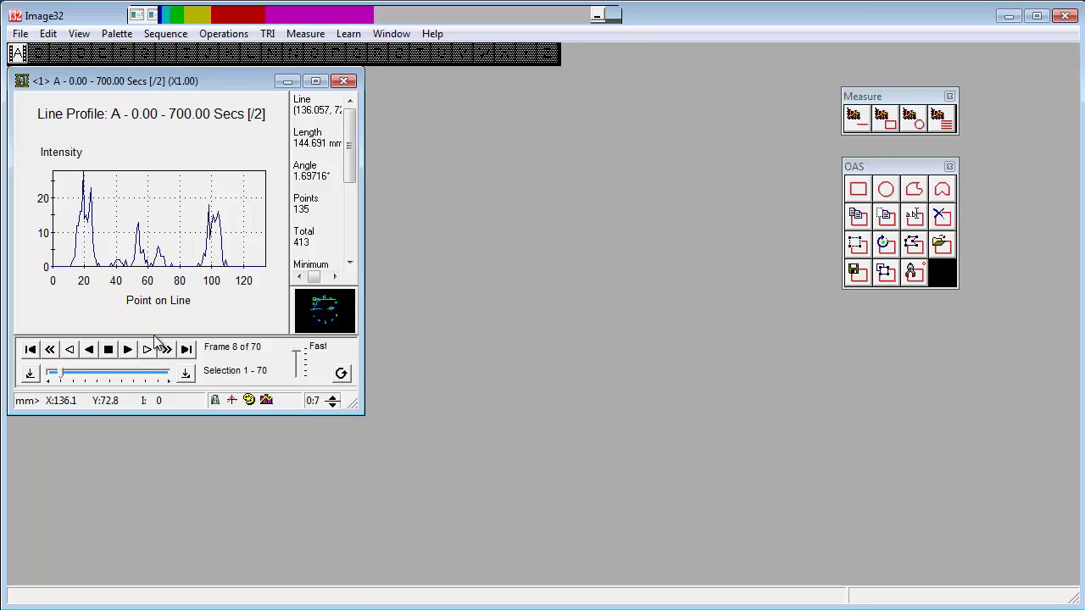
Enlarge the line profile window and show its Statistics while advancing the sequence to frame 10.
left_click_drag(353, 405, 495, 553)
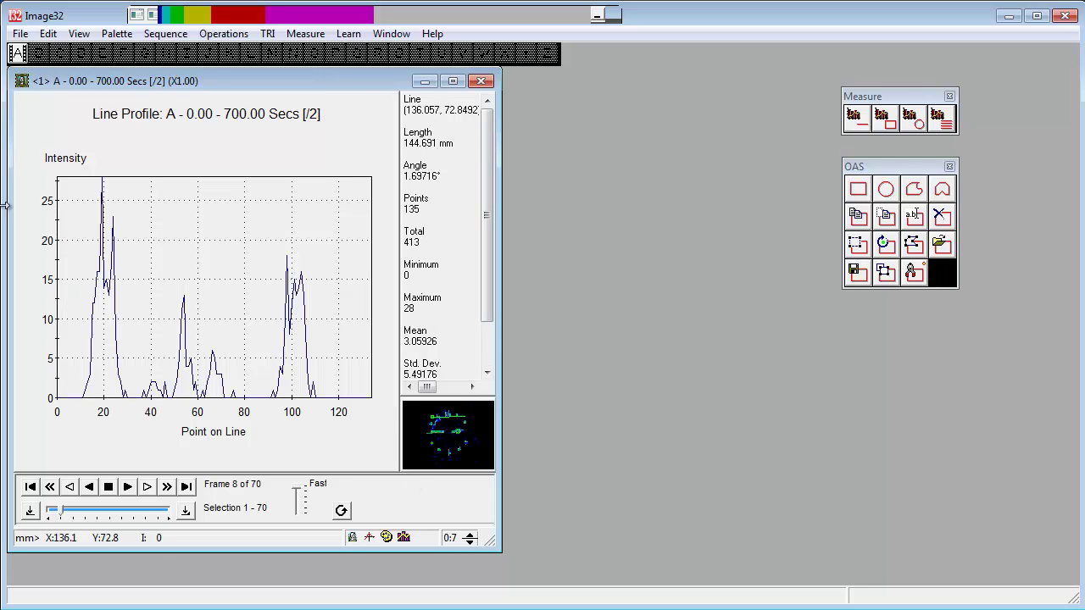
left_click(79, 34)
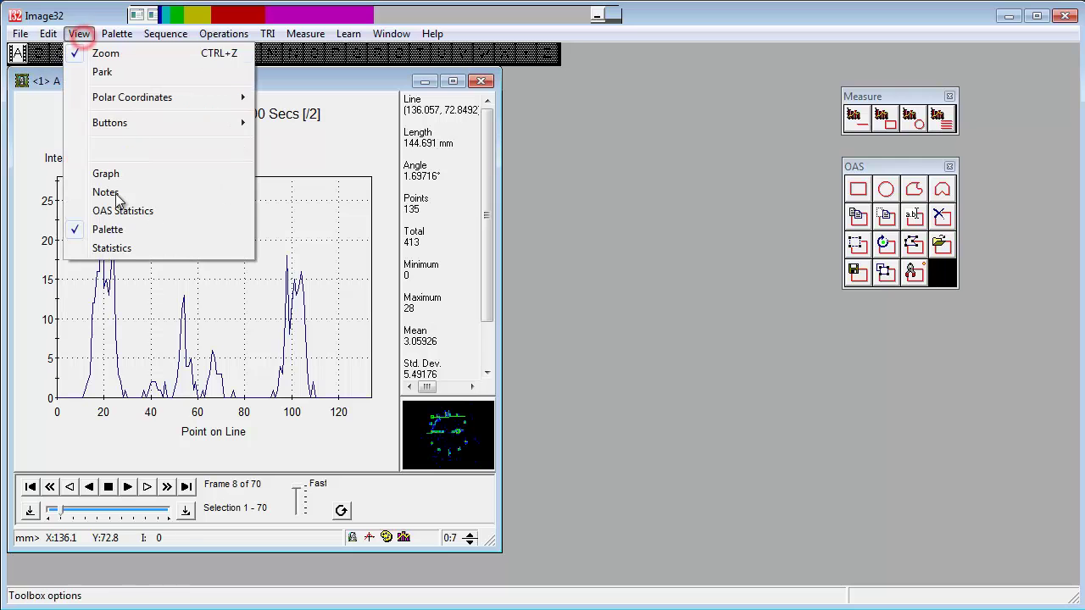
left_click(123, 249)
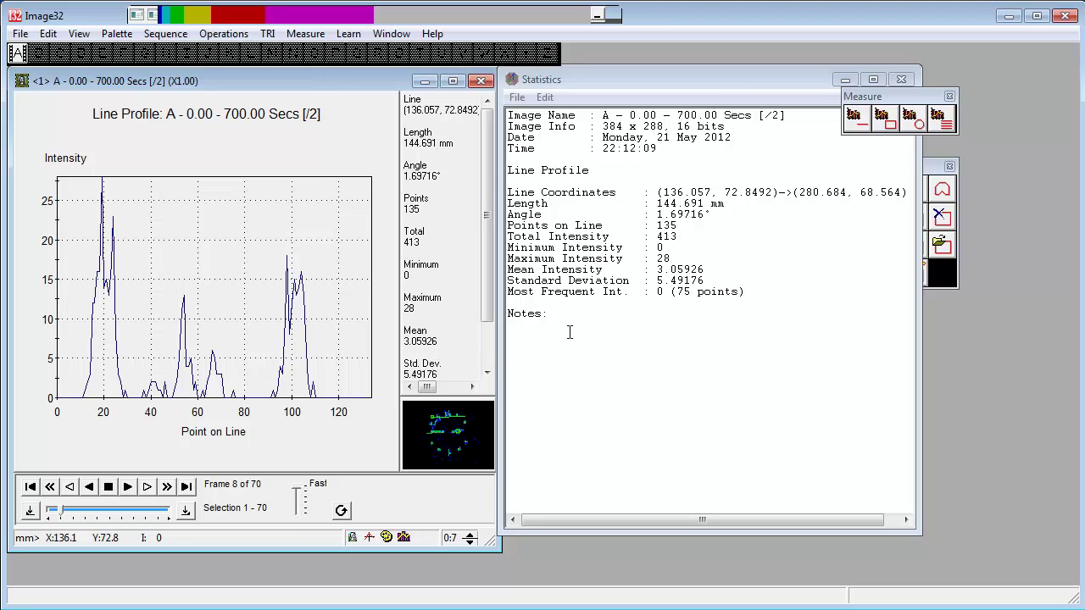
left_click(147, 486)
left_click(146, 489)
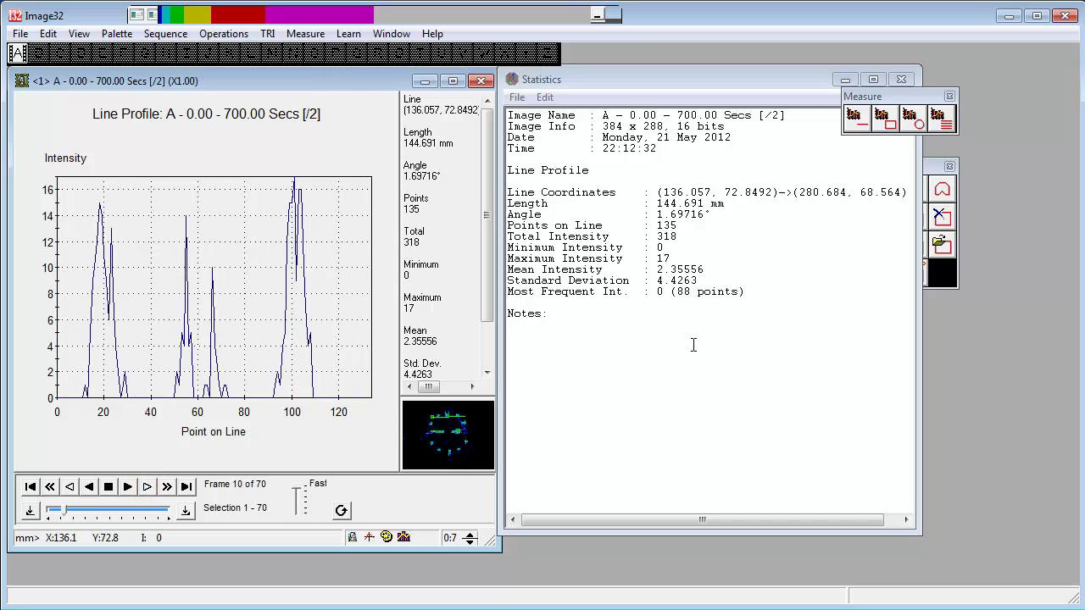
Save the line profile statistics as a text file named test in the EDIT folder.
left_click(517, 99)
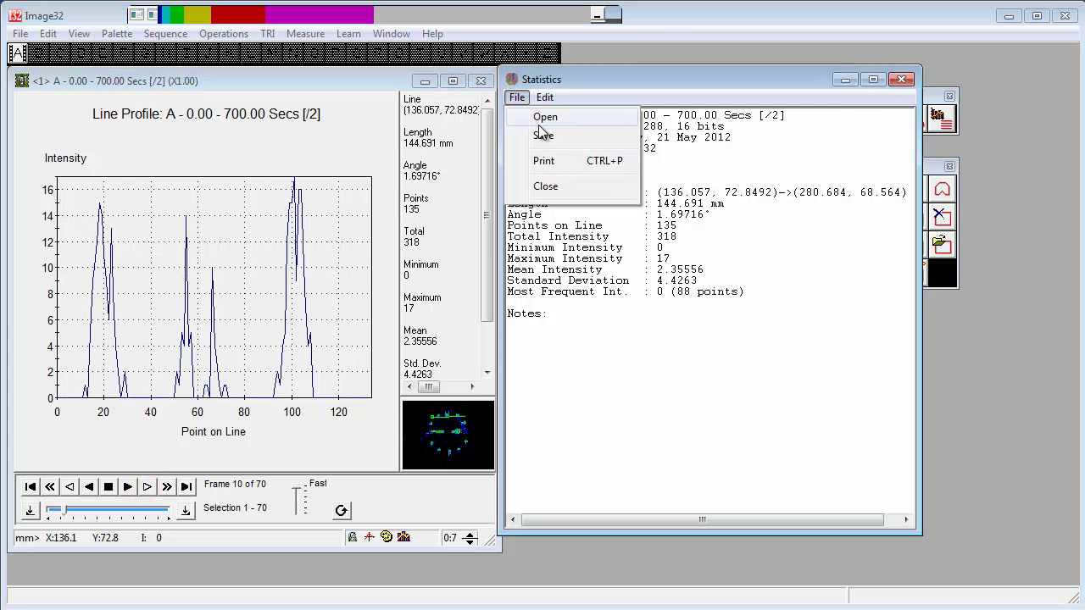
left_click(546, 137)
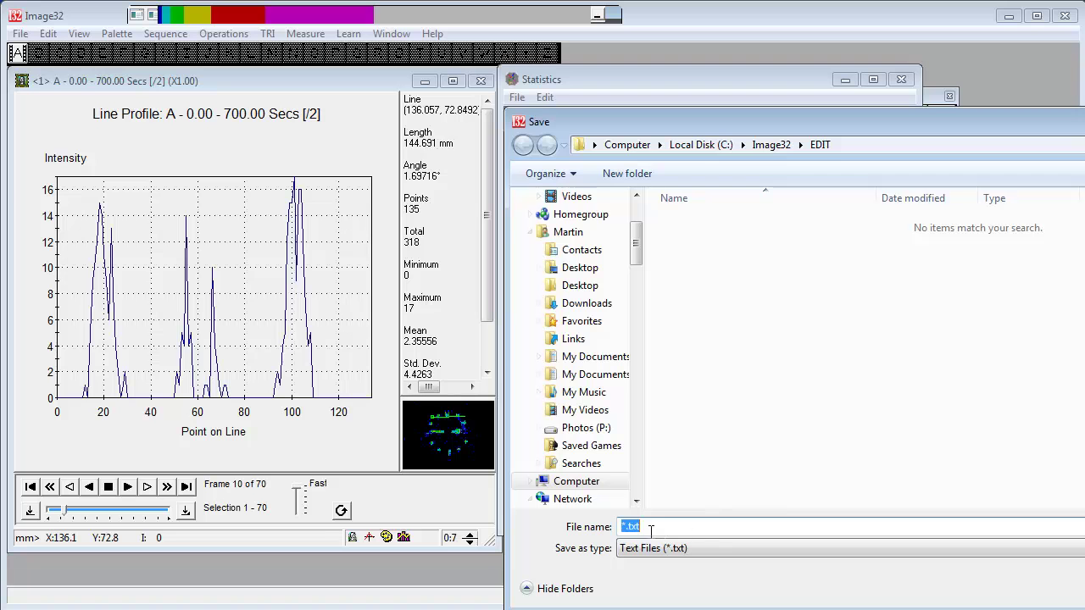
type("test")
key("Return")
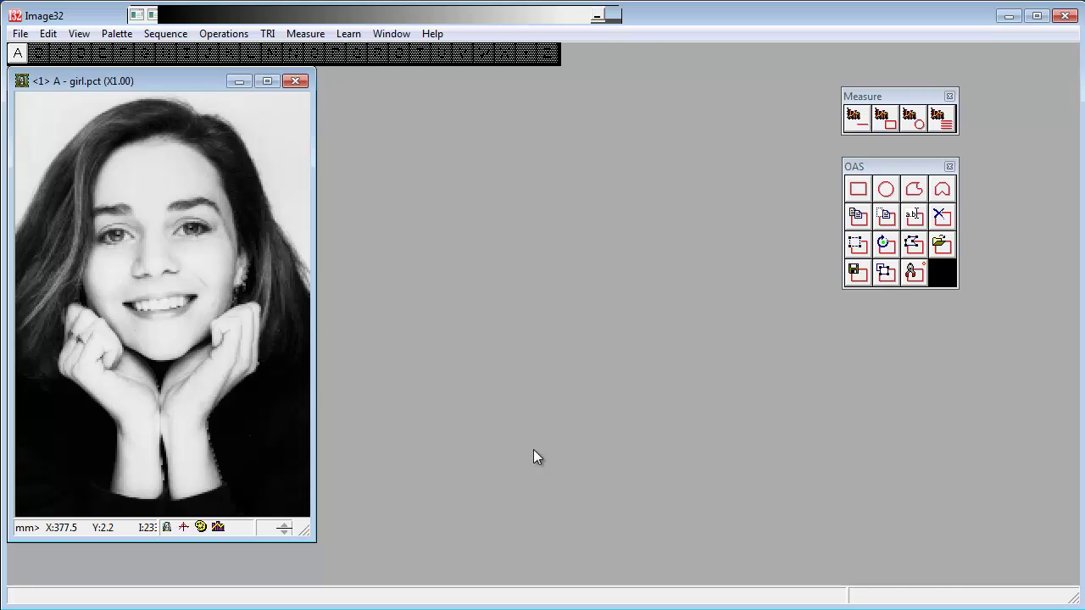
Start a calibration and define its horizontal pixel length with a line about 93 pixels long between the girl's pupils.
left_click(315, 35)
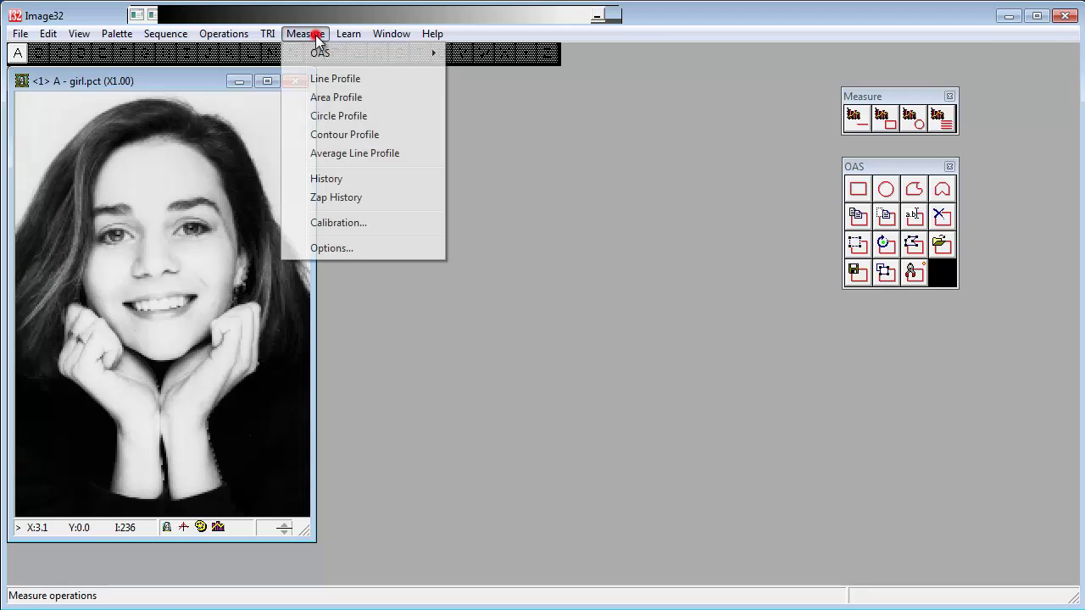
left_click(346, 221)
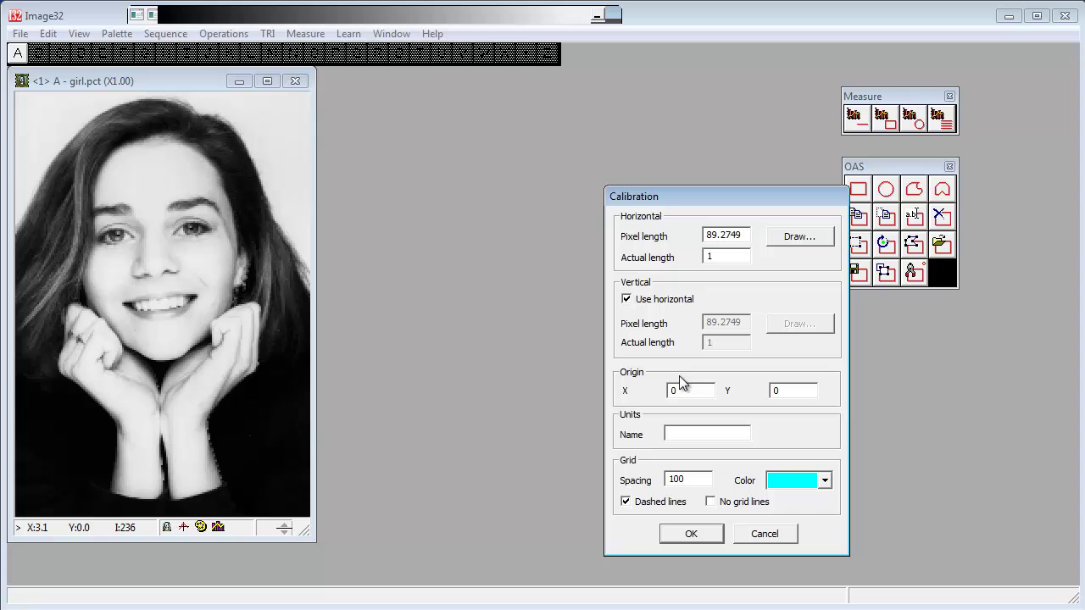
left_click(799, 237)
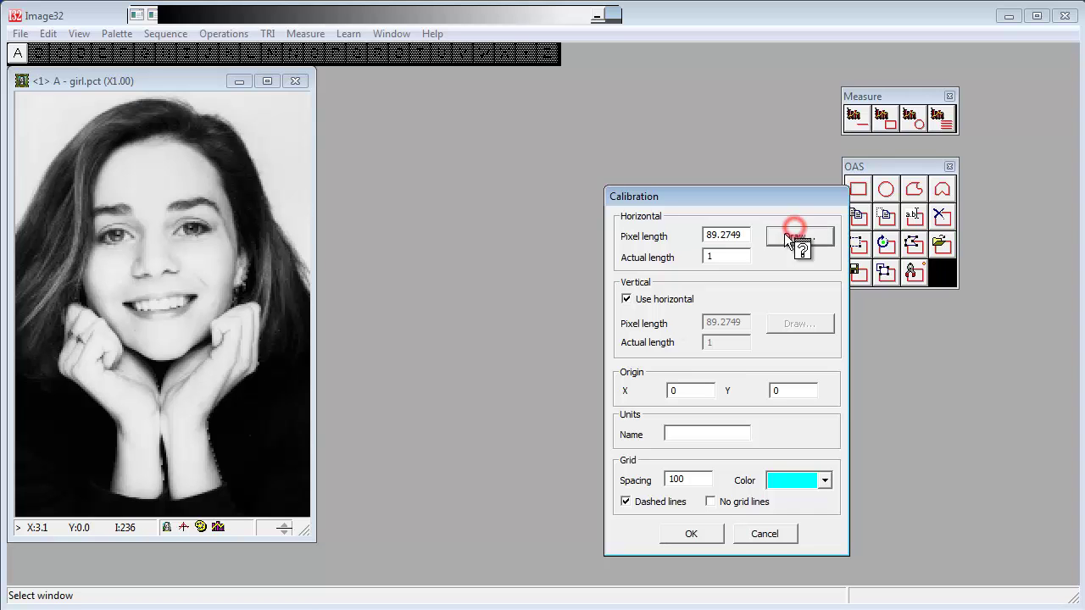
left_click(122, 235)
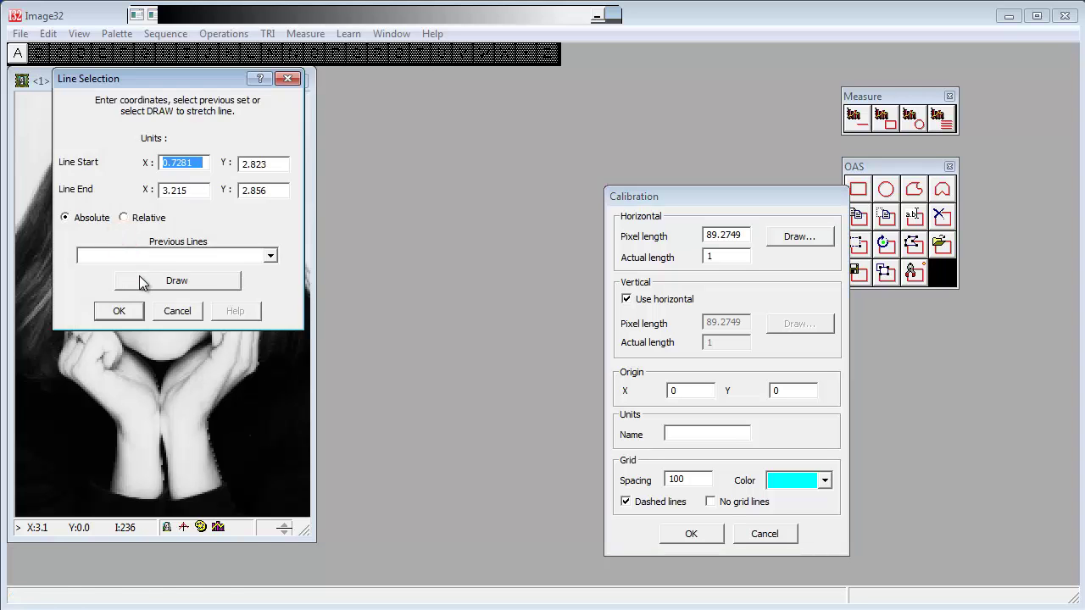
left_click(143, 283)
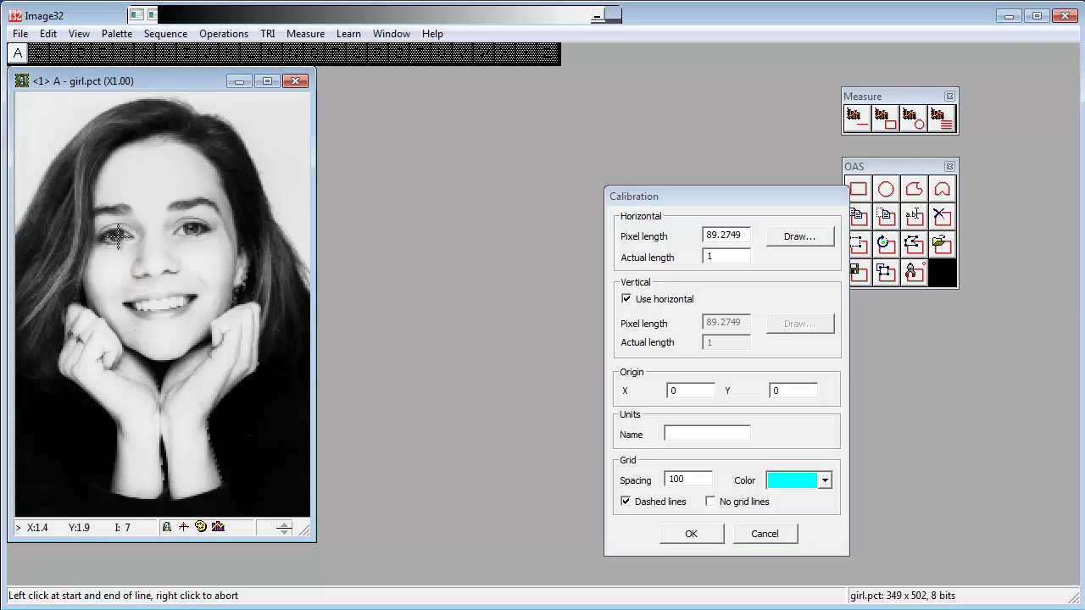
left_click(115, 237)
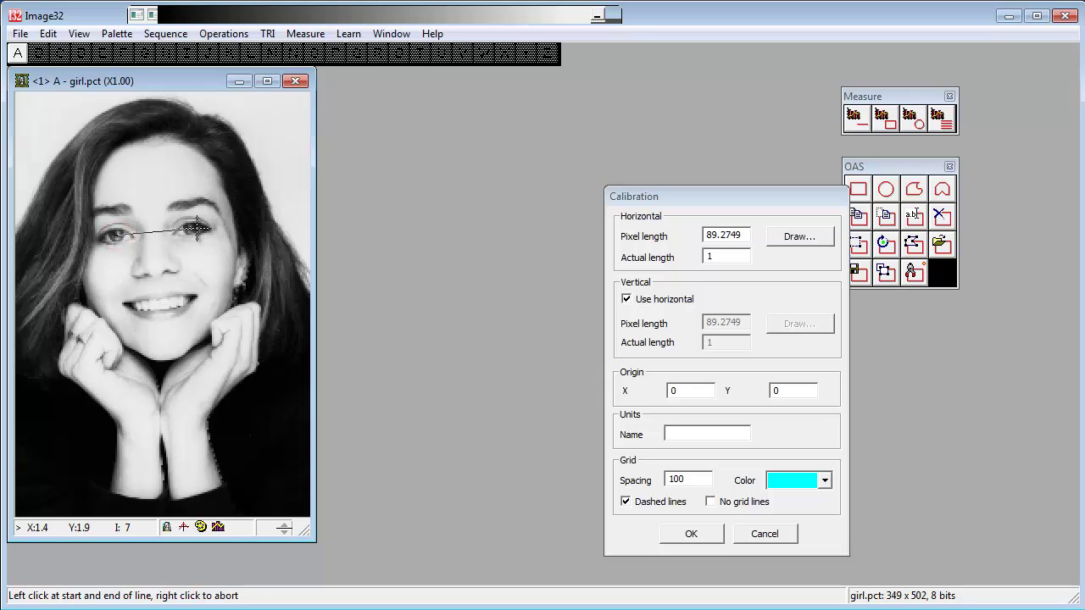
left_click(197, 227)
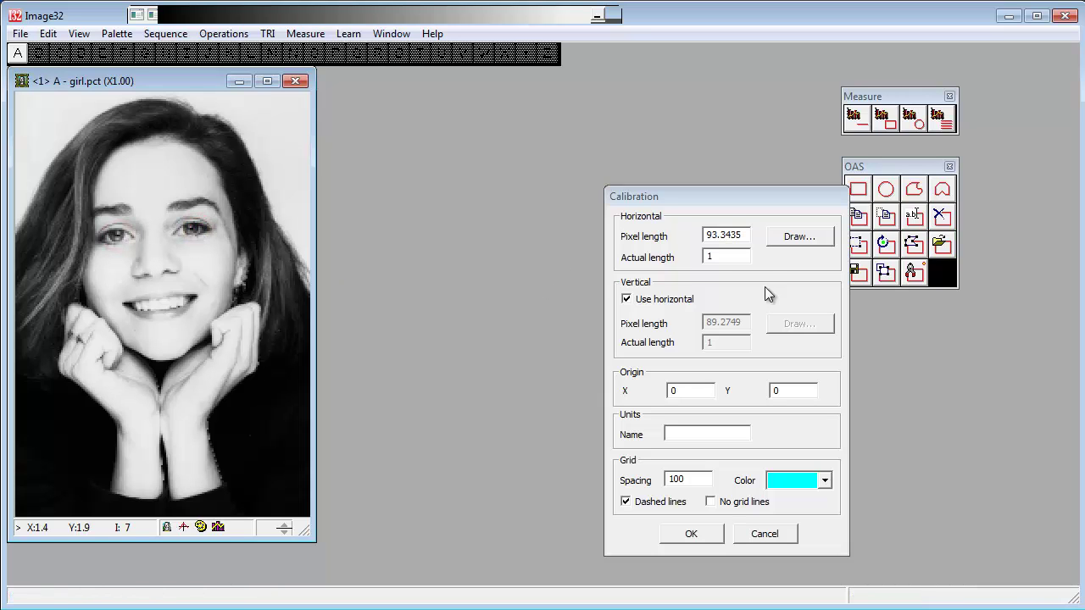
Set the horizontal actual length to 100 with mm as the unit name, and apply the calibration.
left_click(719, 257)
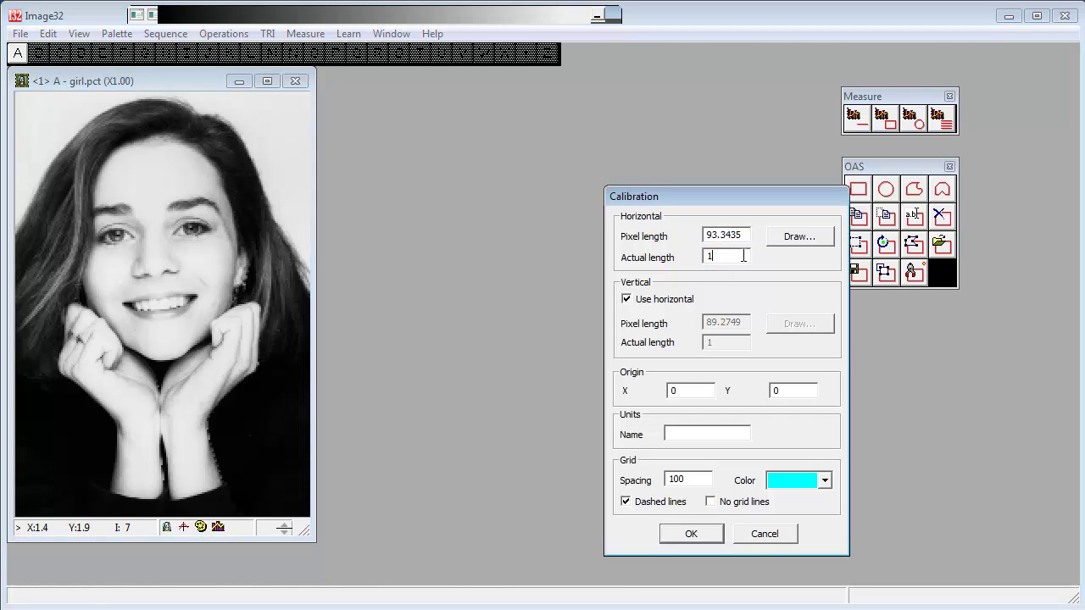
type("00")
left_click(690, 437)
left_click(694, 532)
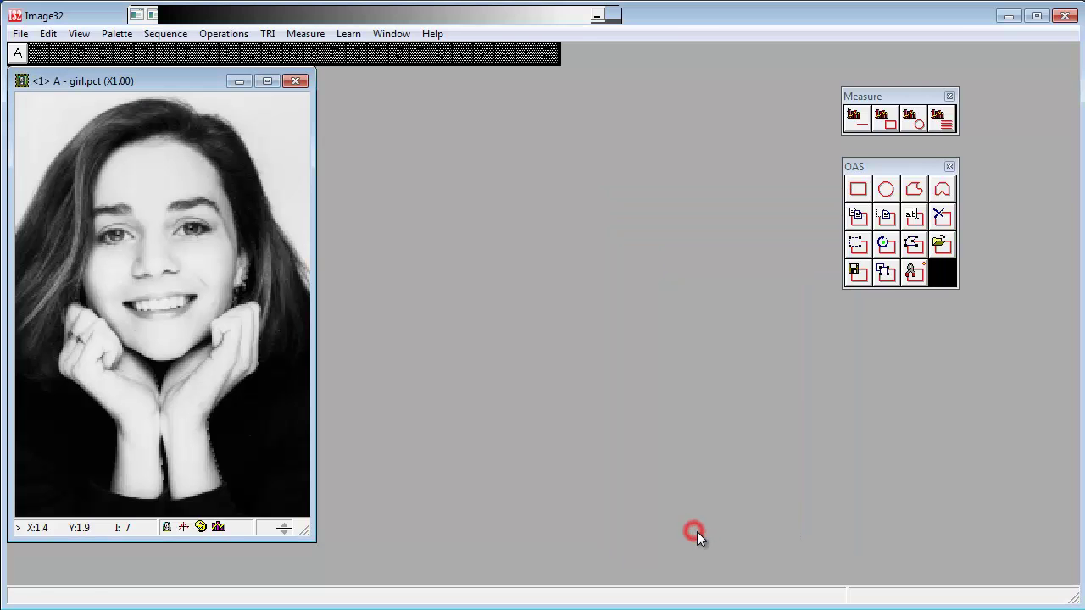
Plot a line profile on the girl image from the fingertips of one hand, at about (71, 272) mm, across the mouth to the other hand.
left_click(856, 121)
left_click(162, 325)
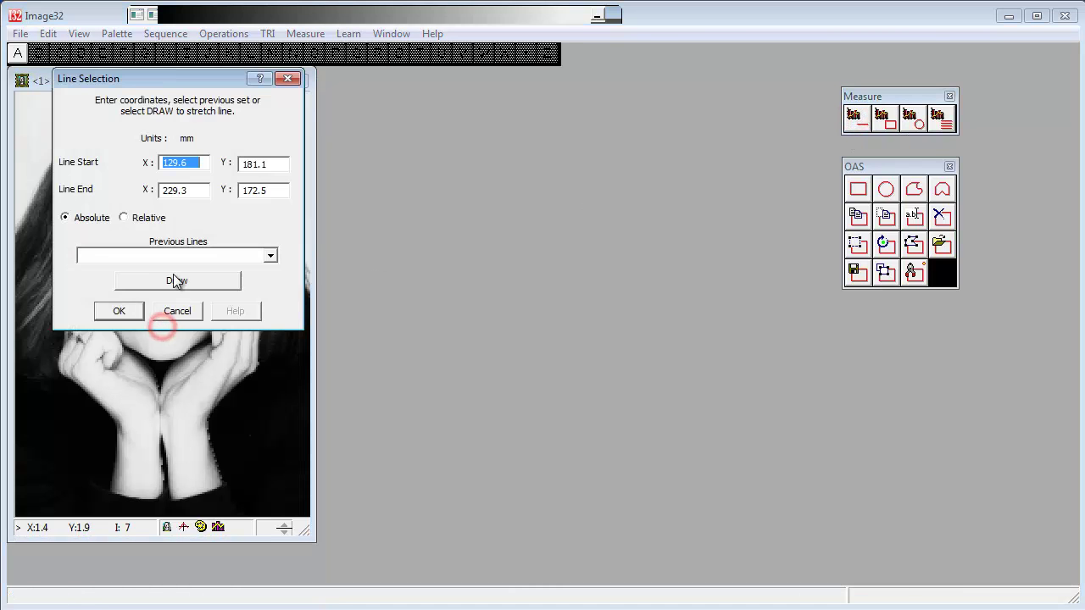
left_click(175, 280)
left_click(73, 309)
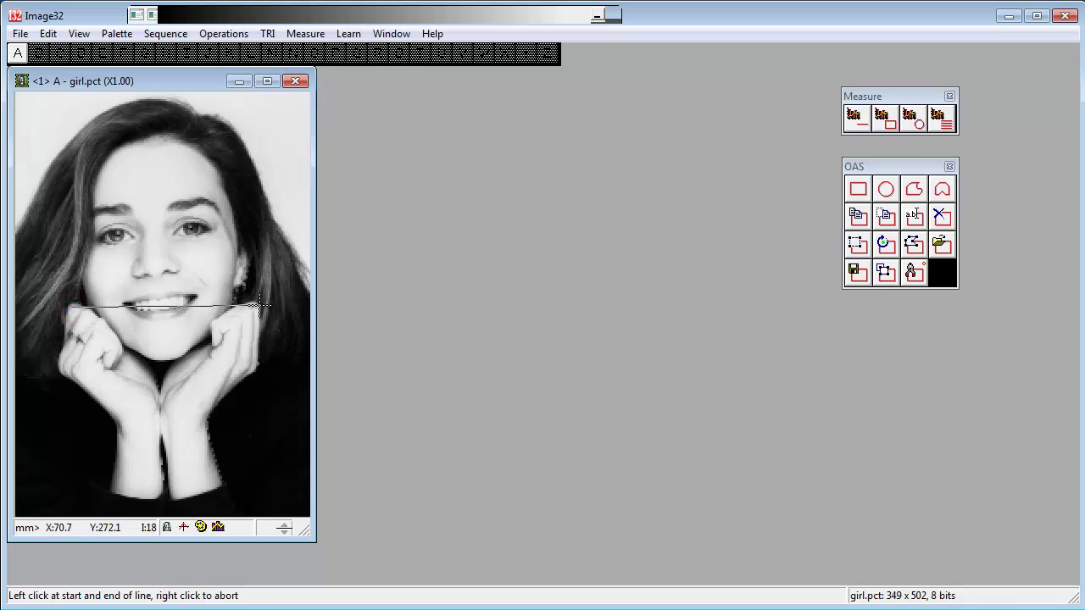
left_click(262, 304)
Widen the image window and shift the profile line slightly upwards in the overview thumbnail.
left_click_drag(314, 342, 564, 364)
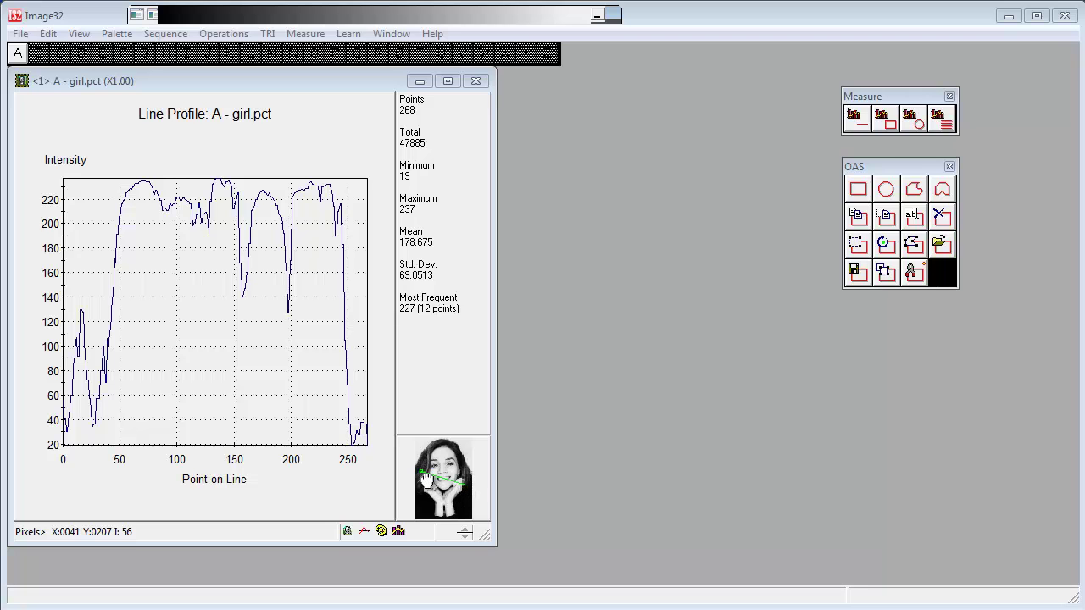
left_click_drag(425, 471, 429, 459)
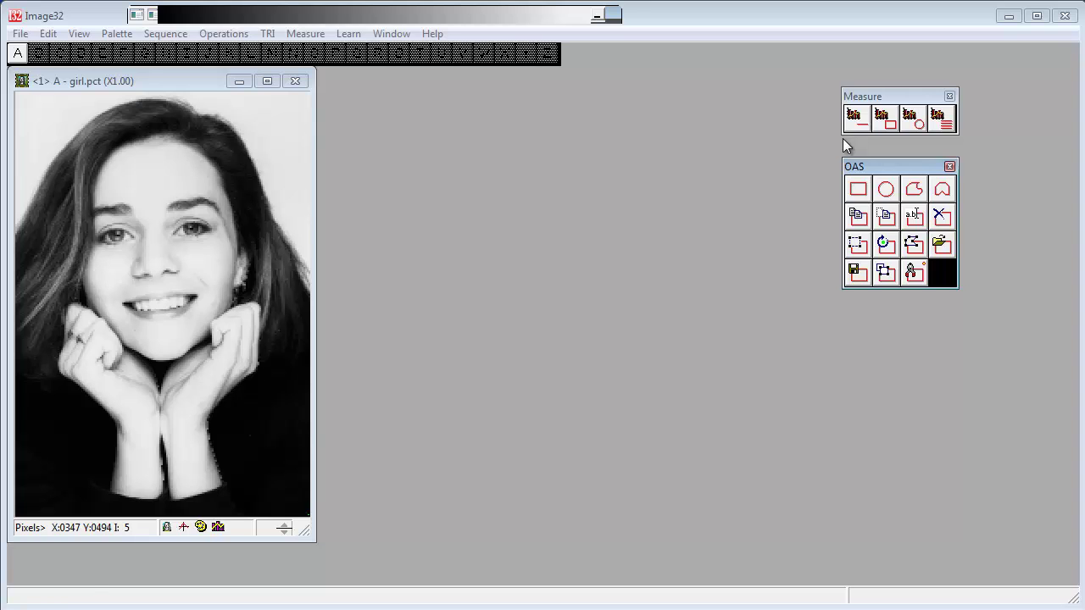
Plot an area profile on the girl image over a rectangle across the lower face, starting at about (22, 192) pixels.
left_click(884, 121)
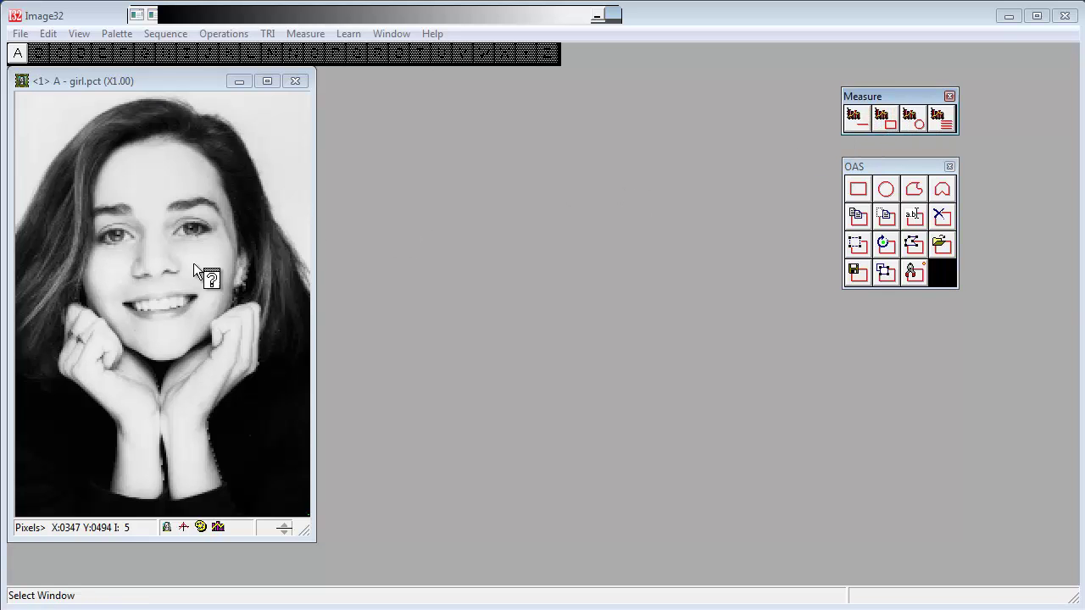
left_click(148, 235)
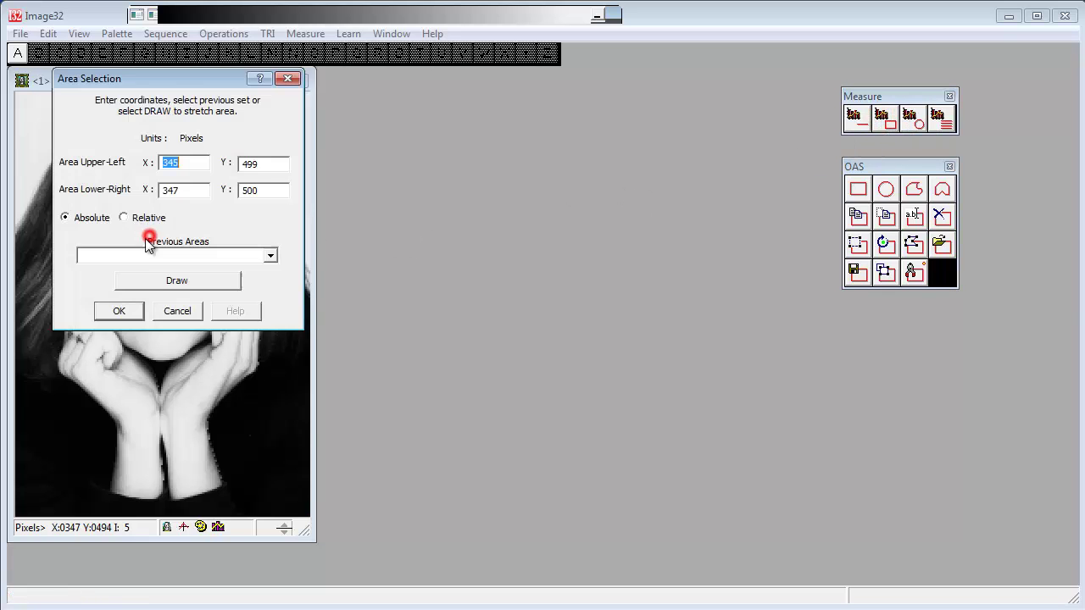
left_click(161, 283)
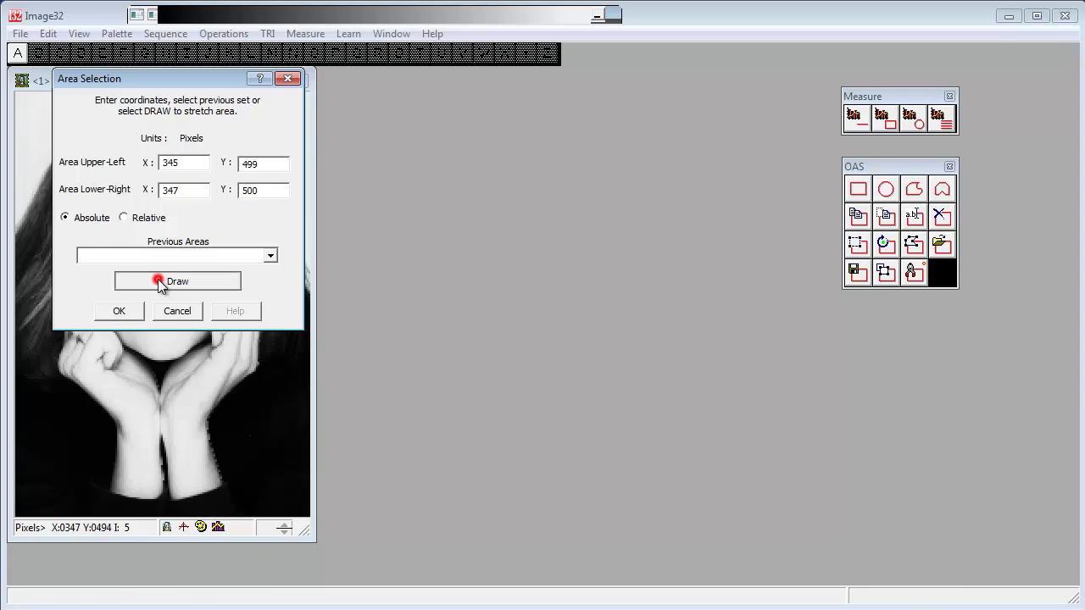
left_click(34, 253)
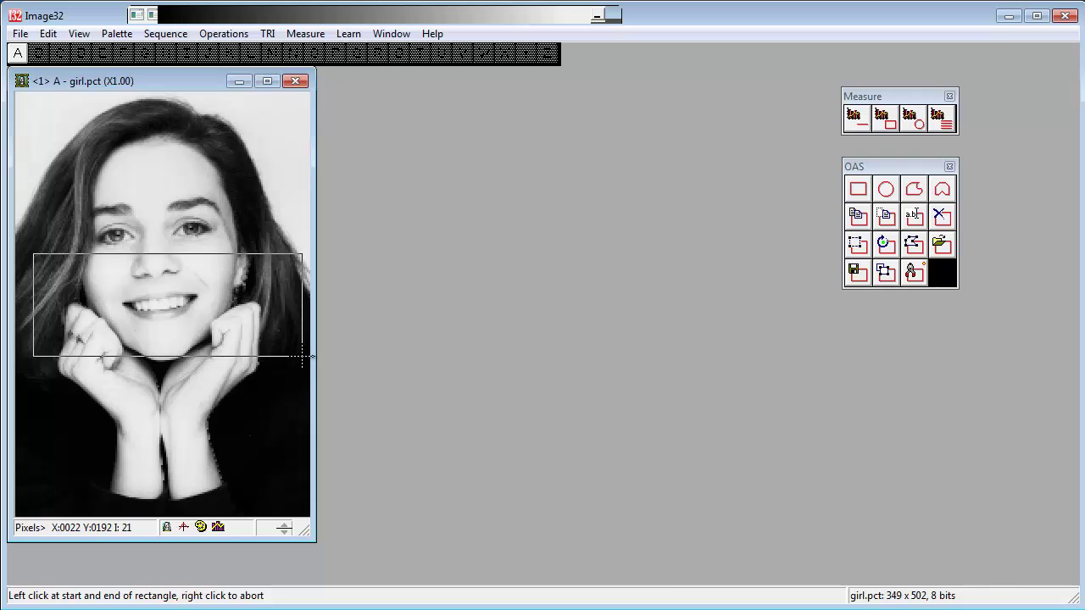
left_click(302, 357)
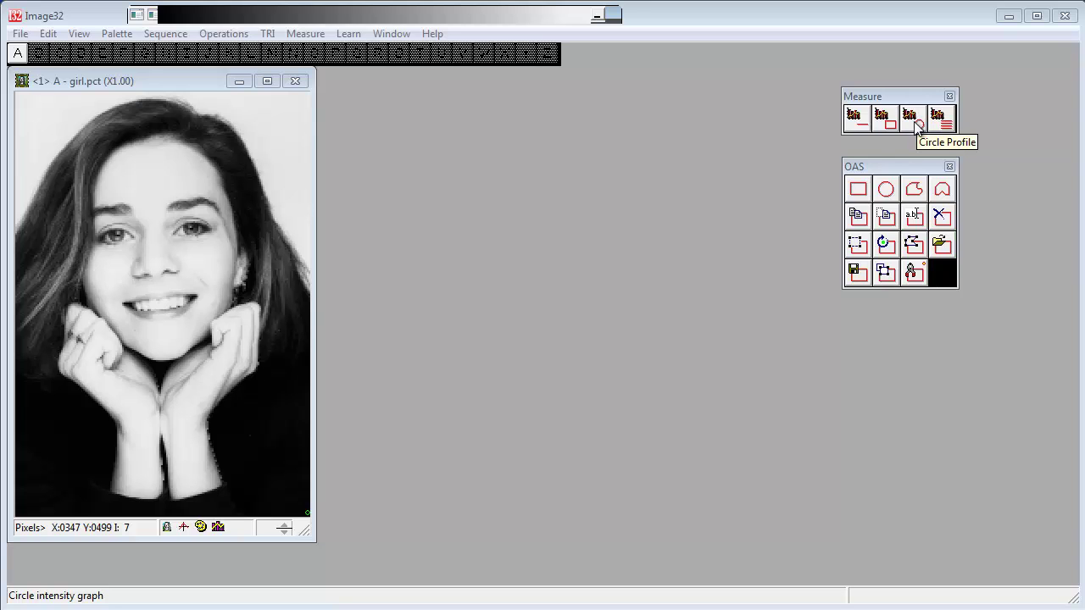
Plot a circle profile on the girl image centred on the nose at about (167, 195), with a radius of about 55 pixels.
left_click(915, 125)
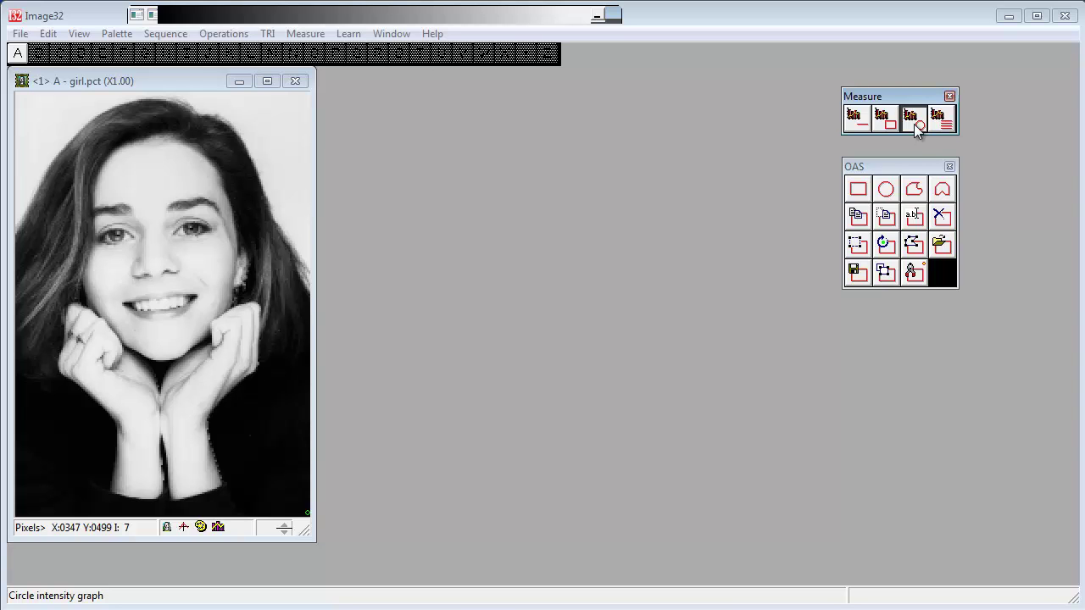
left_click(916, 126)
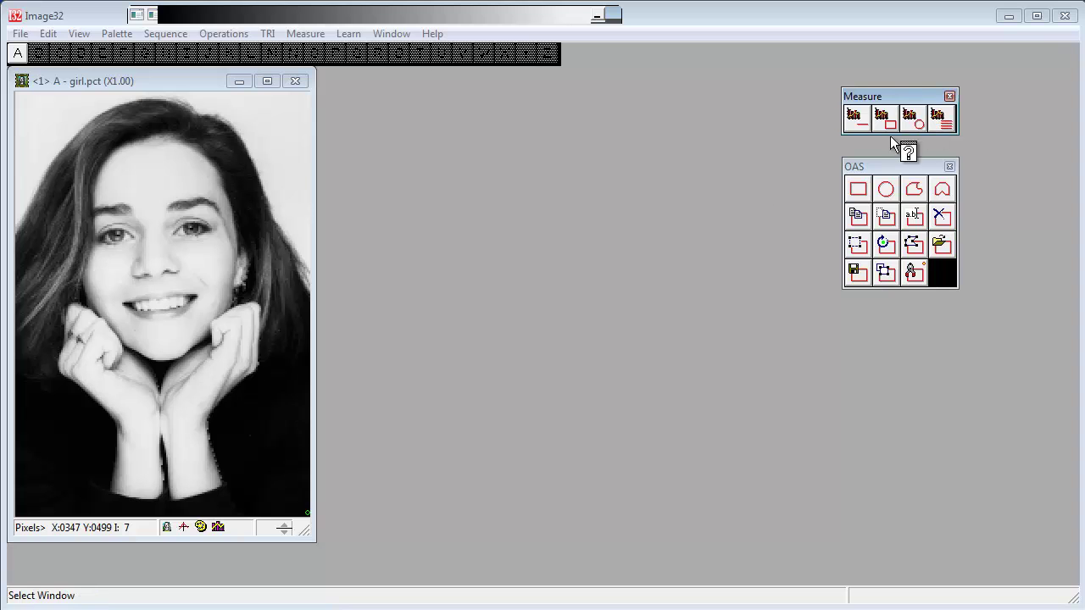
left_click(174, 250)
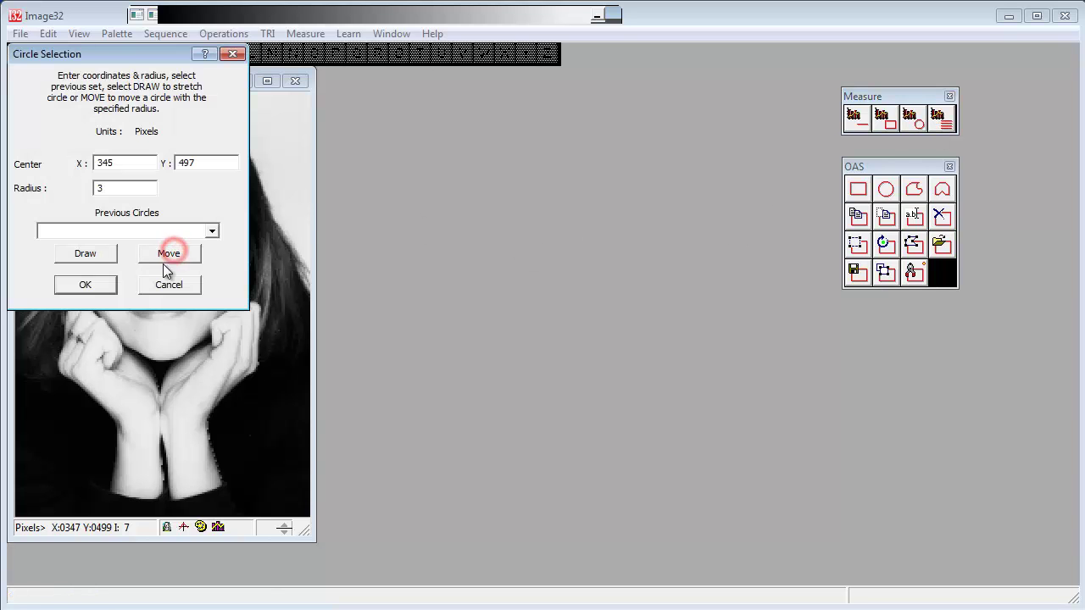
left_click(83, 256)
left_click(156, 256)
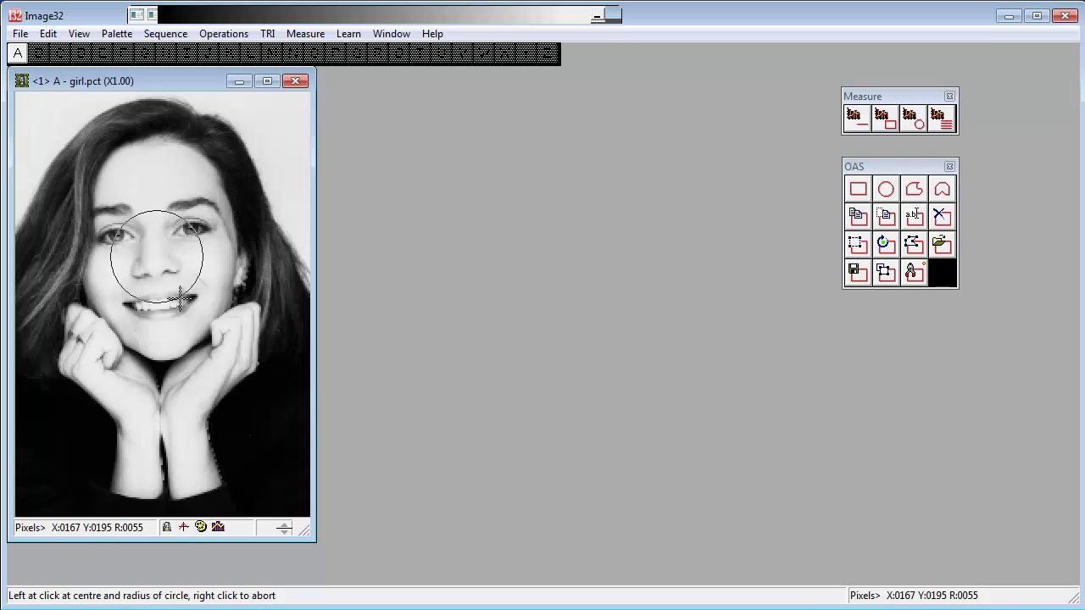
left_click(180, 300)
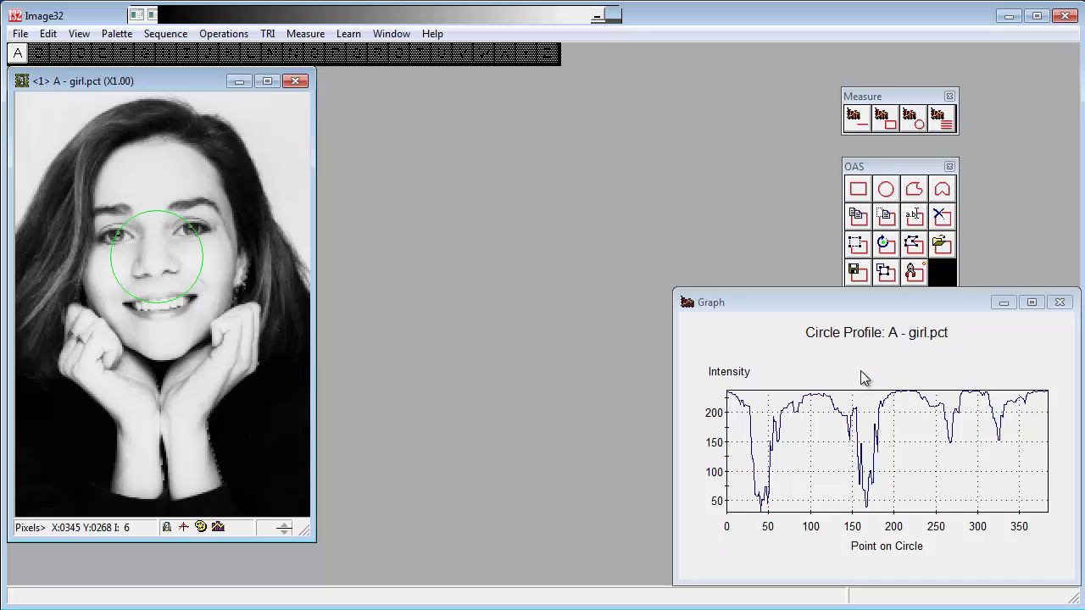
Plot an average line profile on the girl image over a wide rectangle across both wrists, starting at about (39, 415) pixels.
left_click(943, 126)
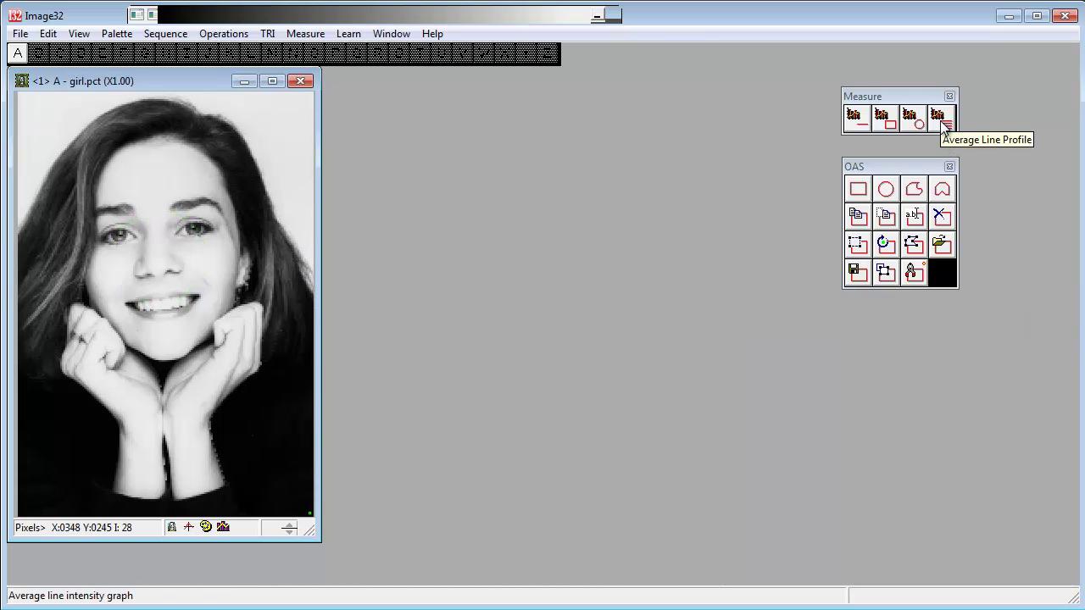
left_click(944, 126)
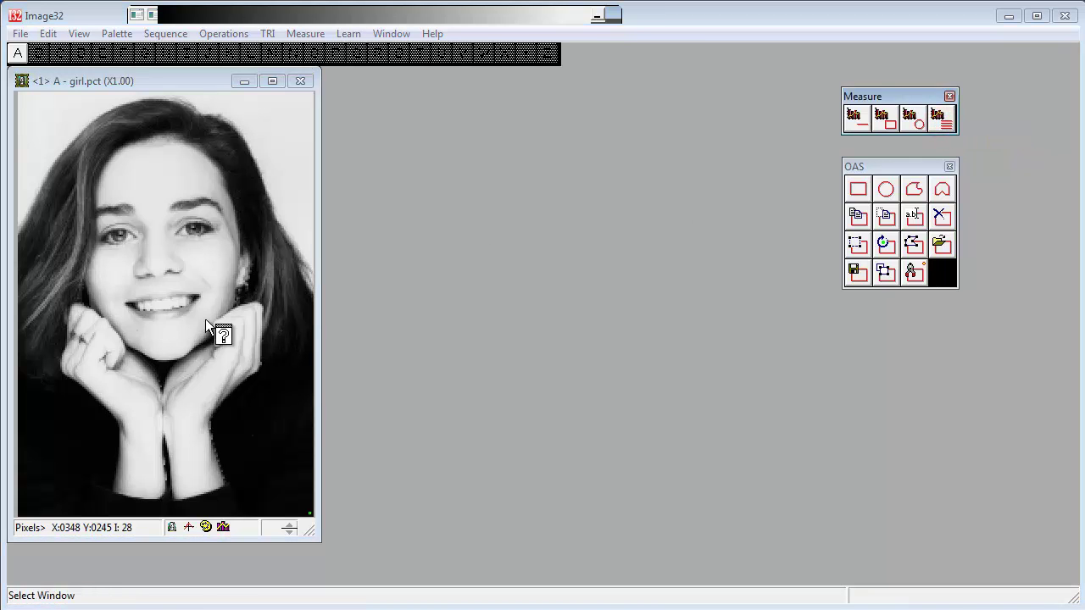
left_click(160, 373)
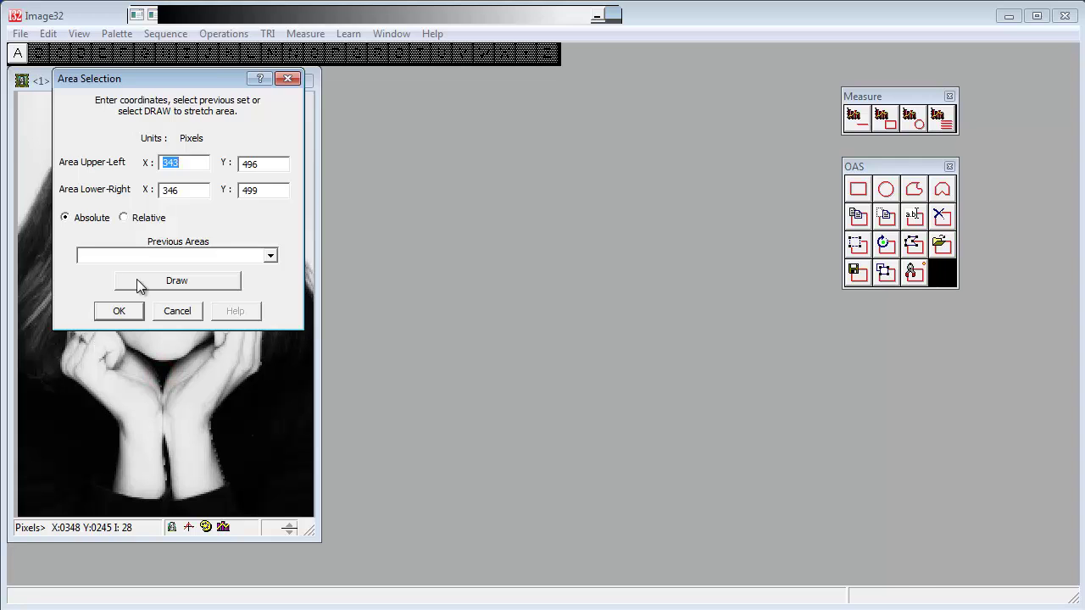
left_click(134, 279)
left_click(50, 443)
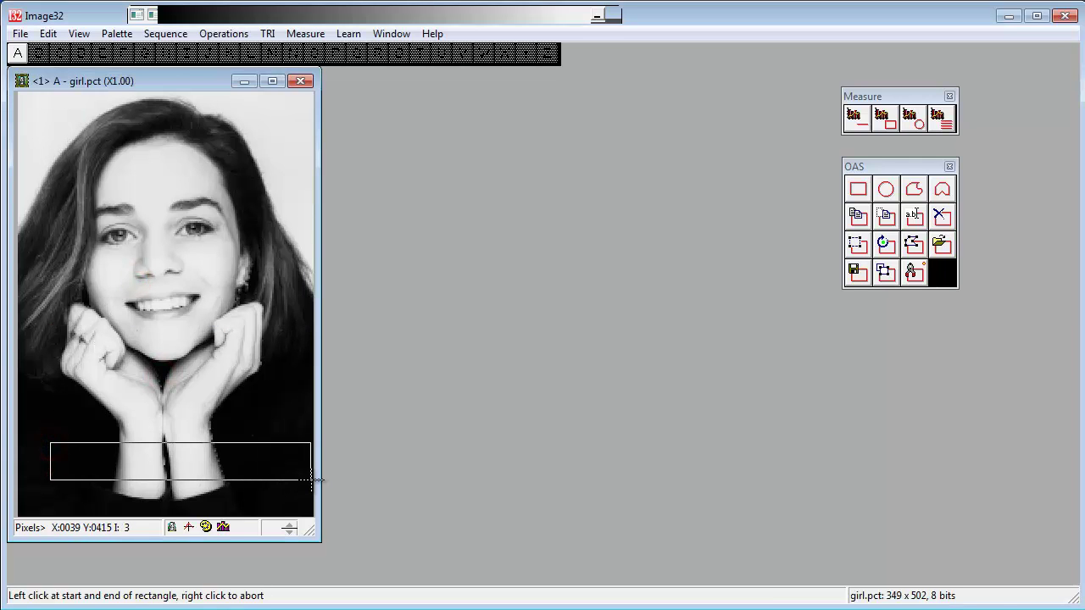
left_click(298, 479)
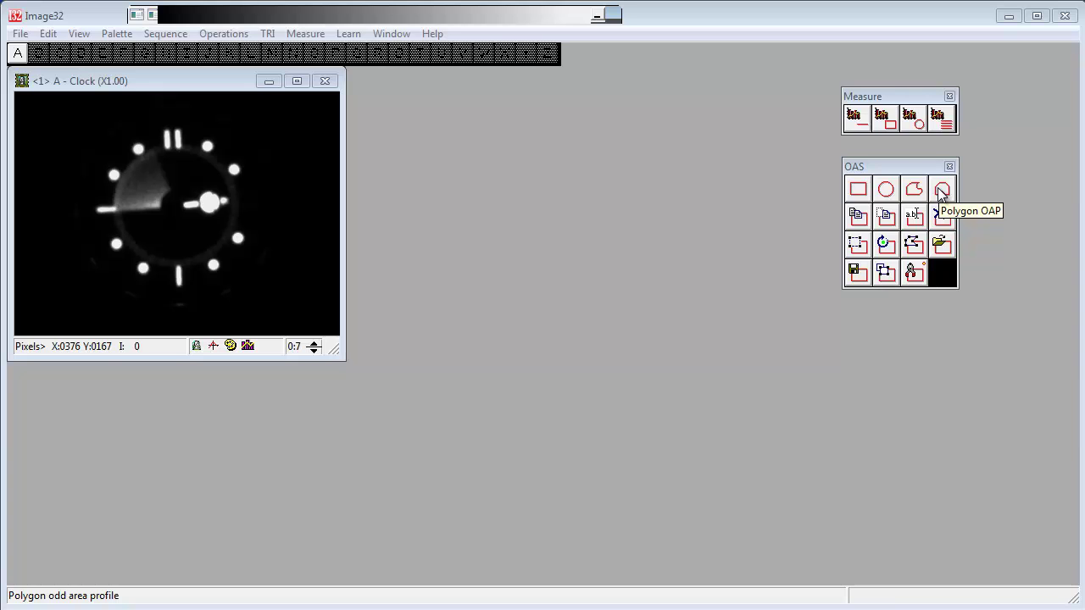
Draw a rectangular odd area profile around the 4 o'clock dot in the Clock sequence, leaving its name blank.
left_click(858, 190)
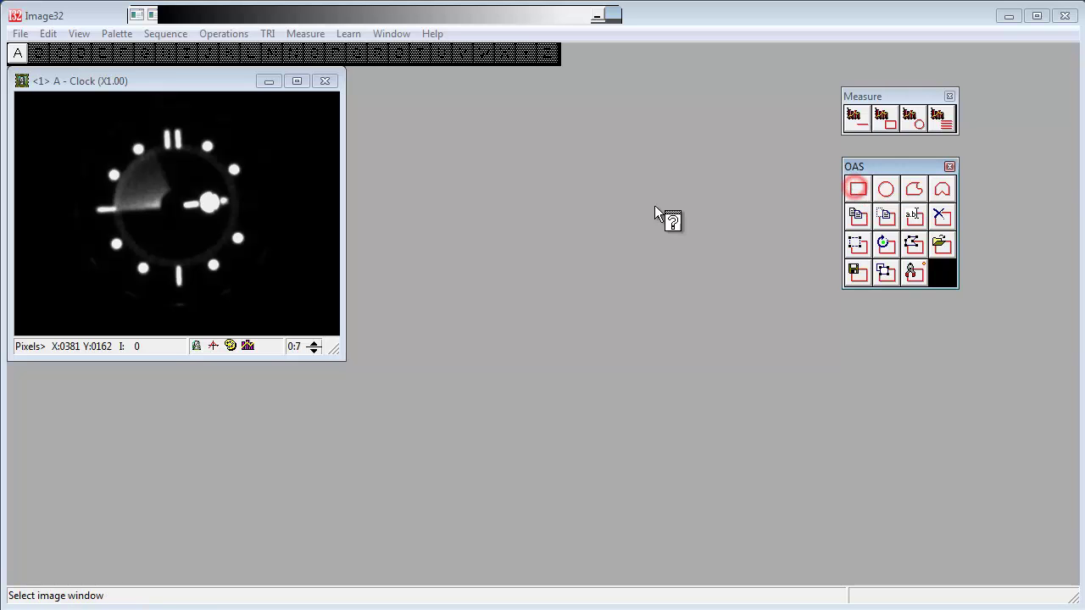
left_click(241, 221)
left_click(204, 281)
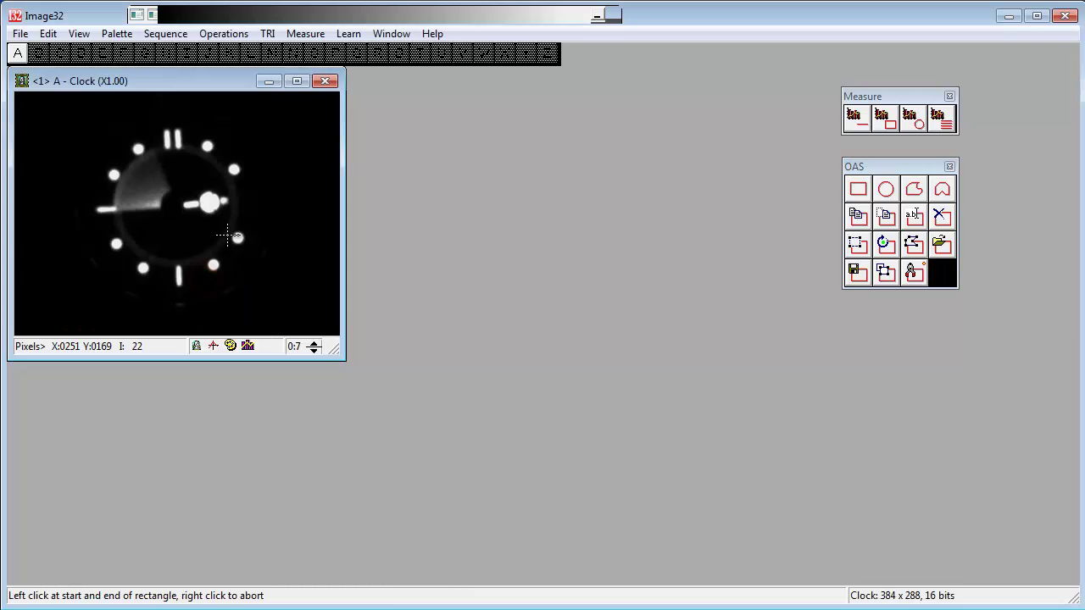
left_click(229, 230)
left_click(247, 245)
left_click(248, 245)
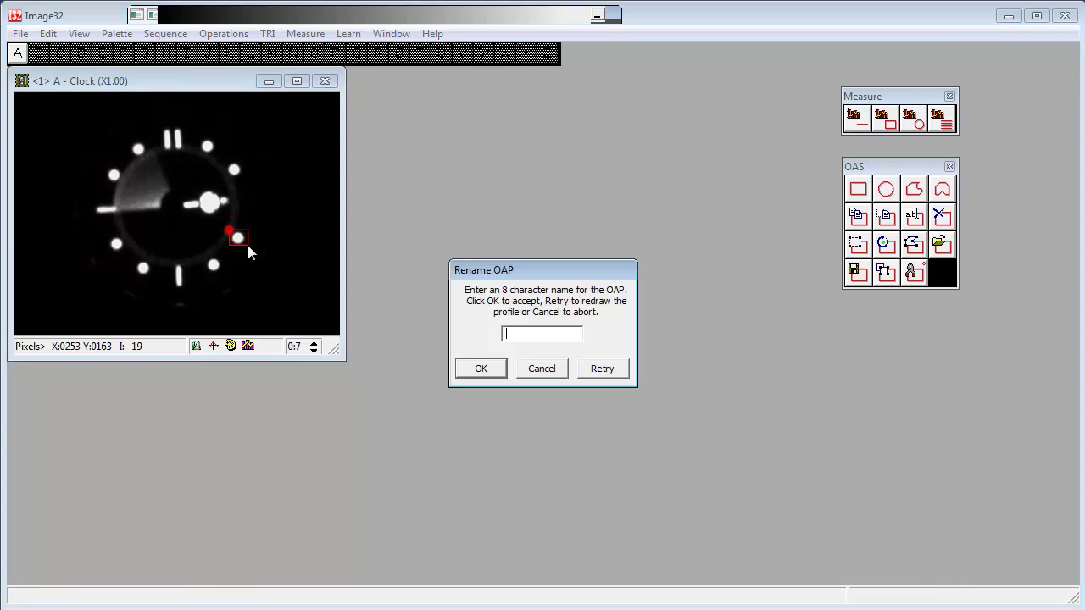
left_click(484, 373)
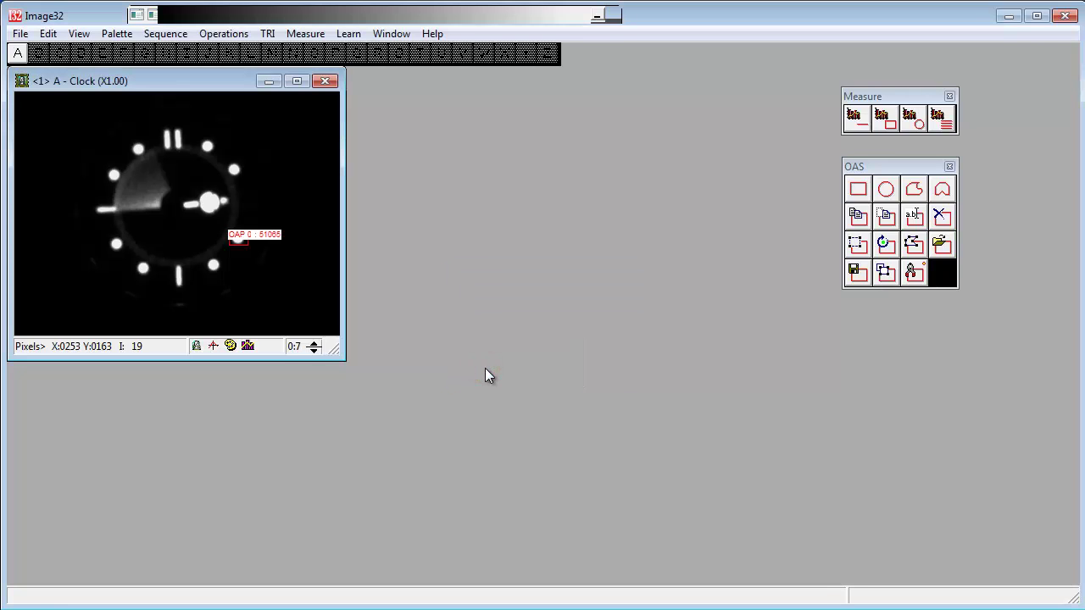
Draw a circular odd area profile around the 2 o'clock dot of the clock, leaving its name blank.
left_click(886, 189)
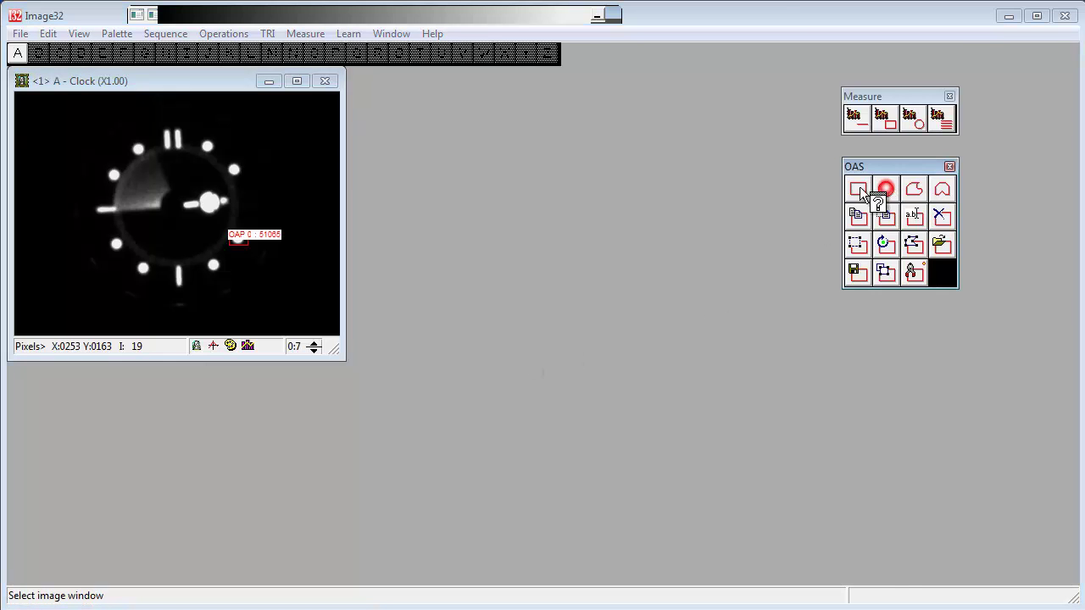
left_click(236, 172)
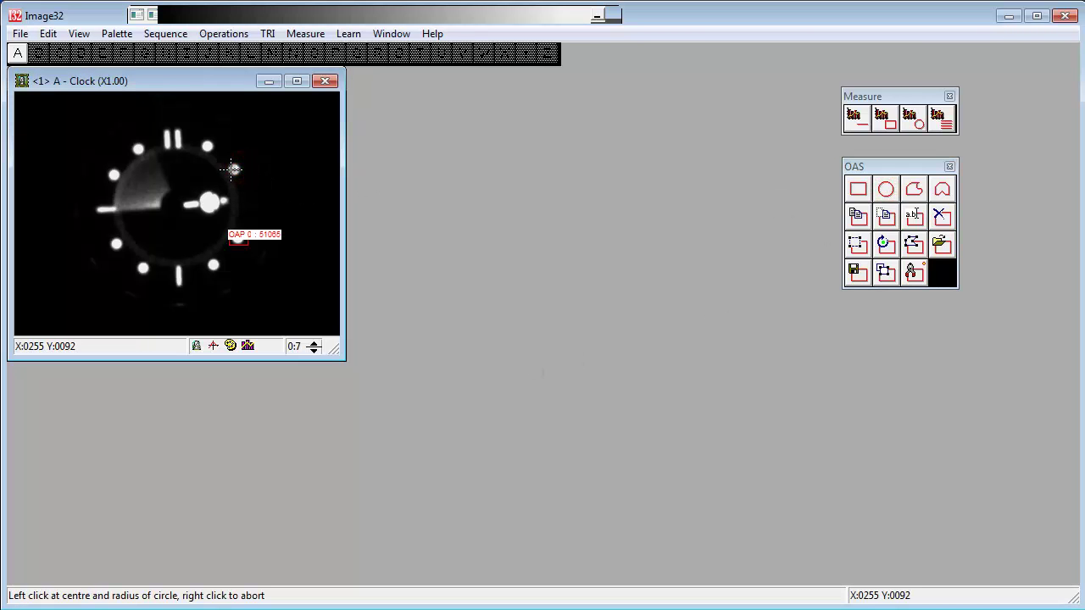
left_click(236, 169)
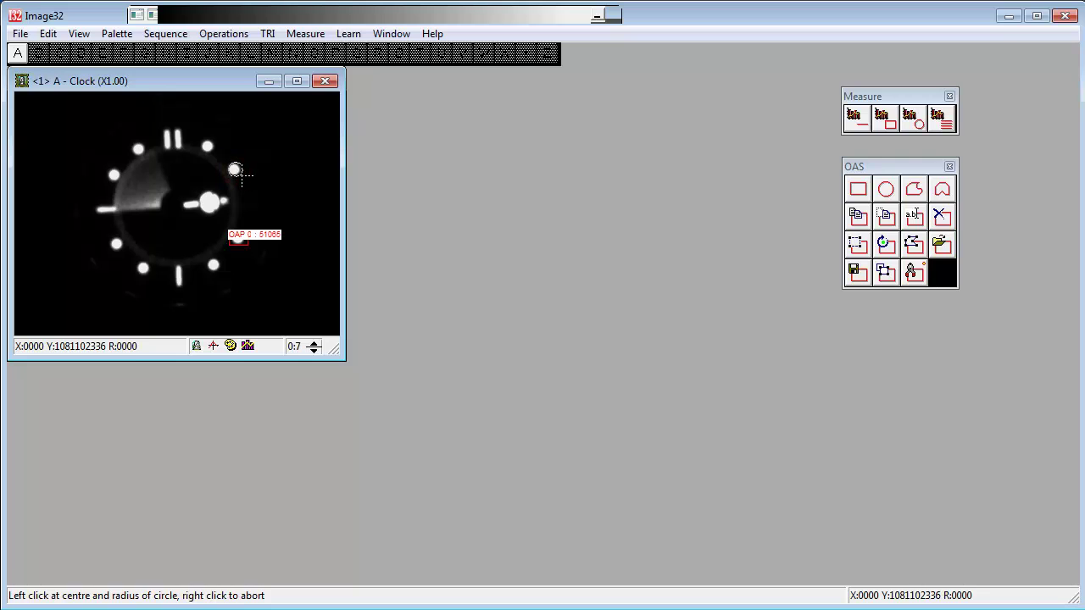
left_click(235, 171)
left_click(237, 182)
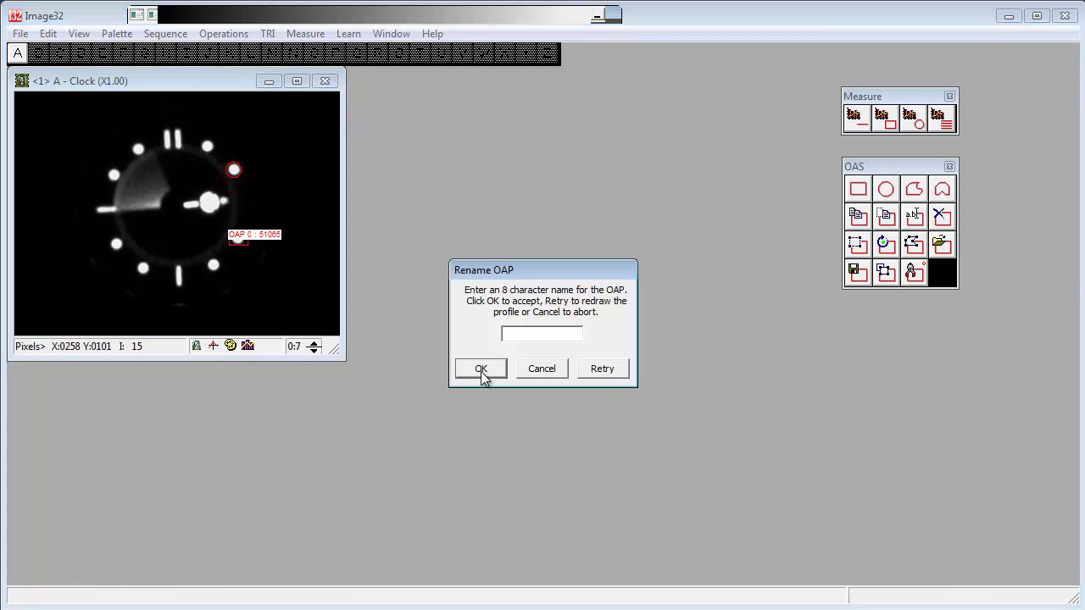
left_click(481, 370)
Outline the large bright blob and its short bar inside the dial with a freehand odd area profile, leaving its name blank.
left_click(913, 189)
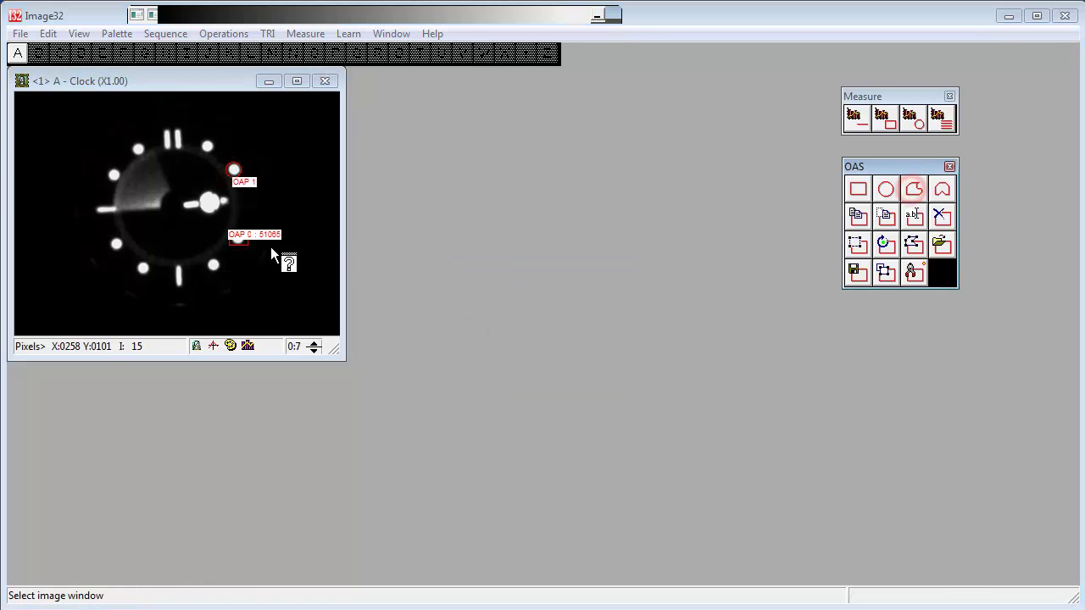
left_click(192, 206)
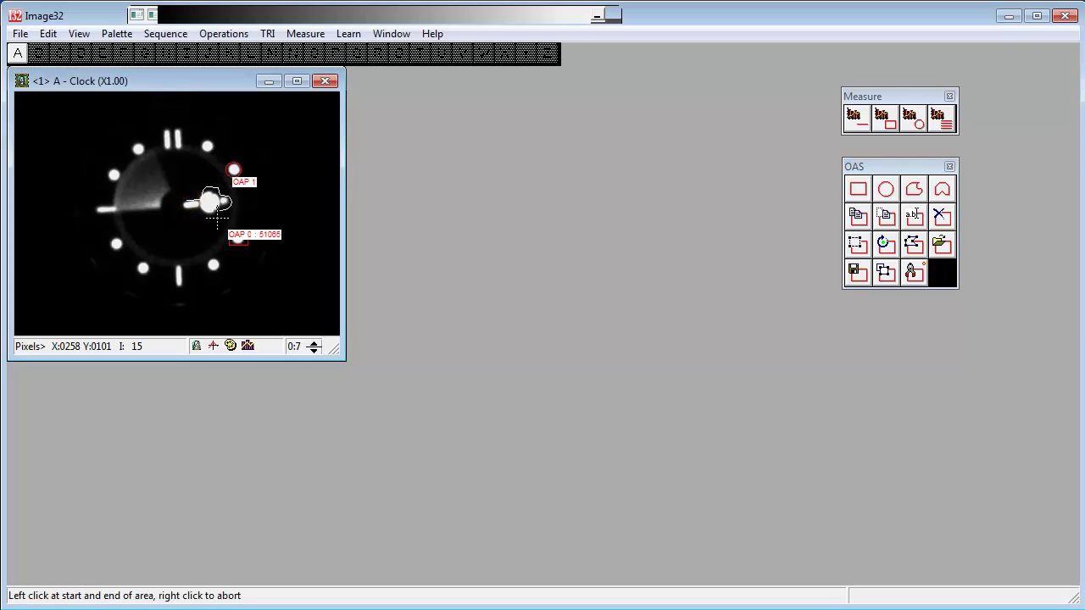
left_click(188, 204)
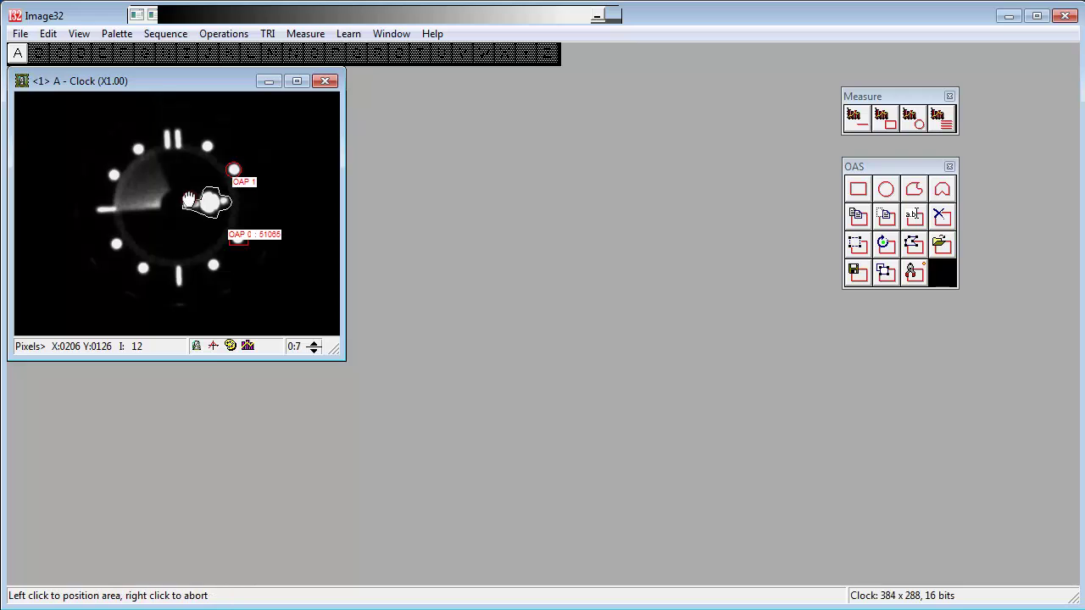
left_click(188, 204)
left_click(469, 364)
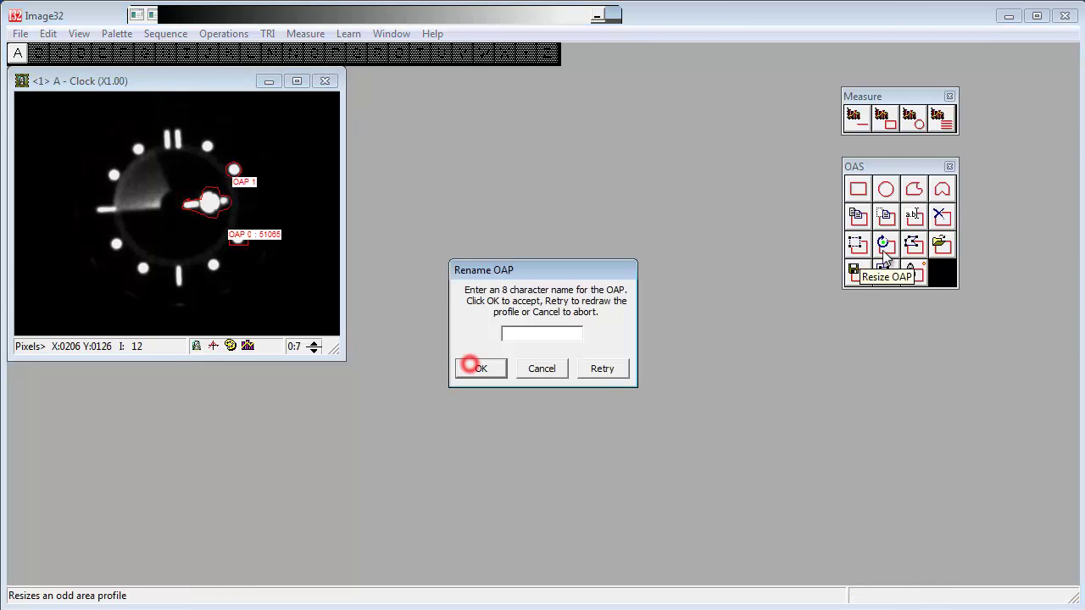
left_click(940, 192)
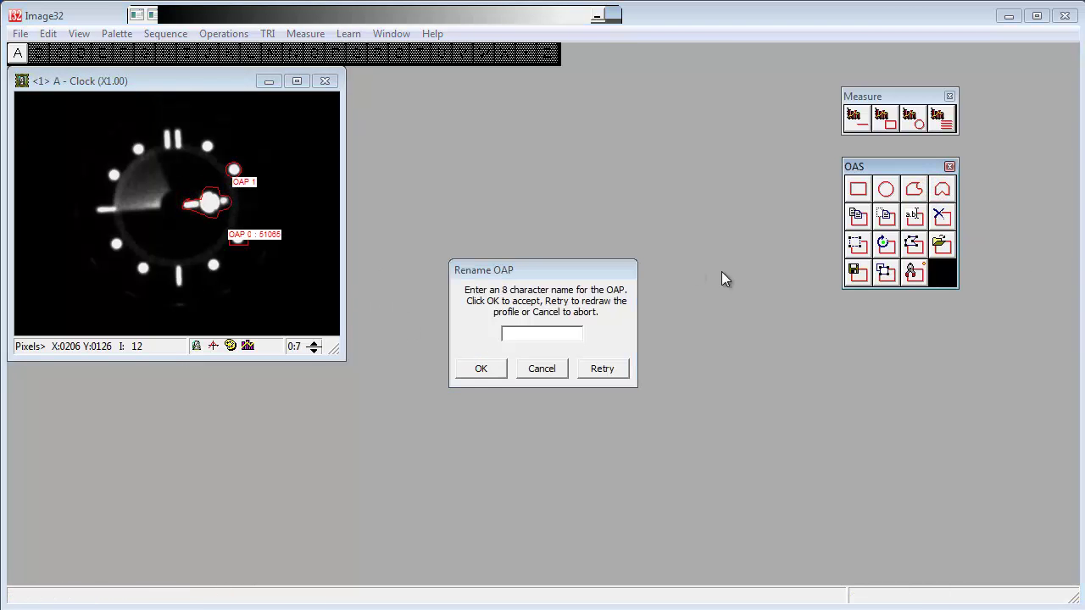
left_click(488, 366)
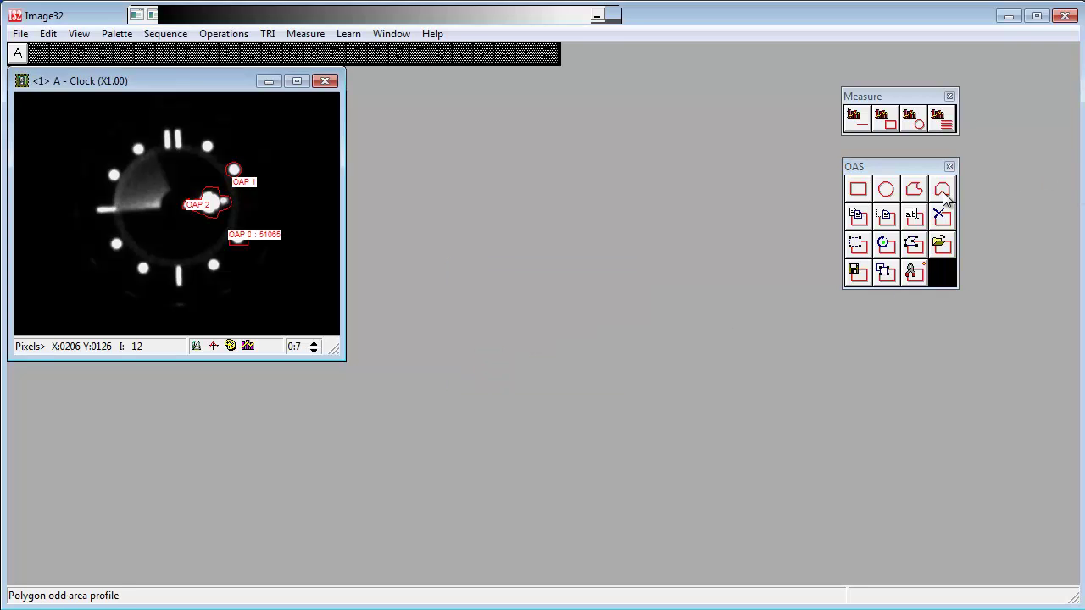
Draw a four-point polygon odd area profile around the 6 o'clock bar of the clock, leaving its name blank.
left_click(941, 189)
left_click(208, 252)
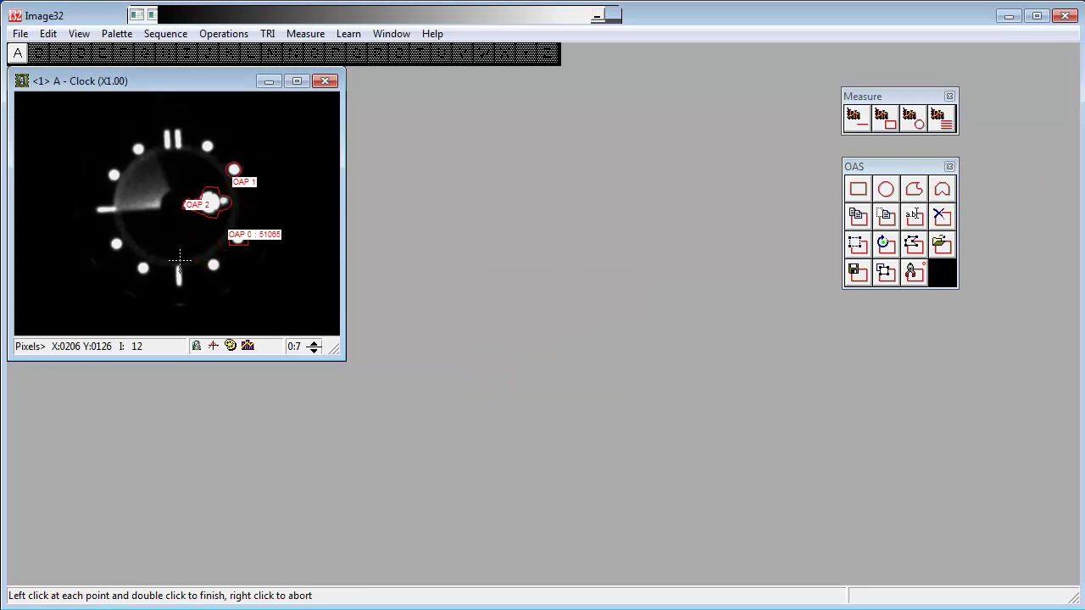
left_click(180, 260)
left_click(178, 298)
left_click(173, 266)
double_click(180, 256)
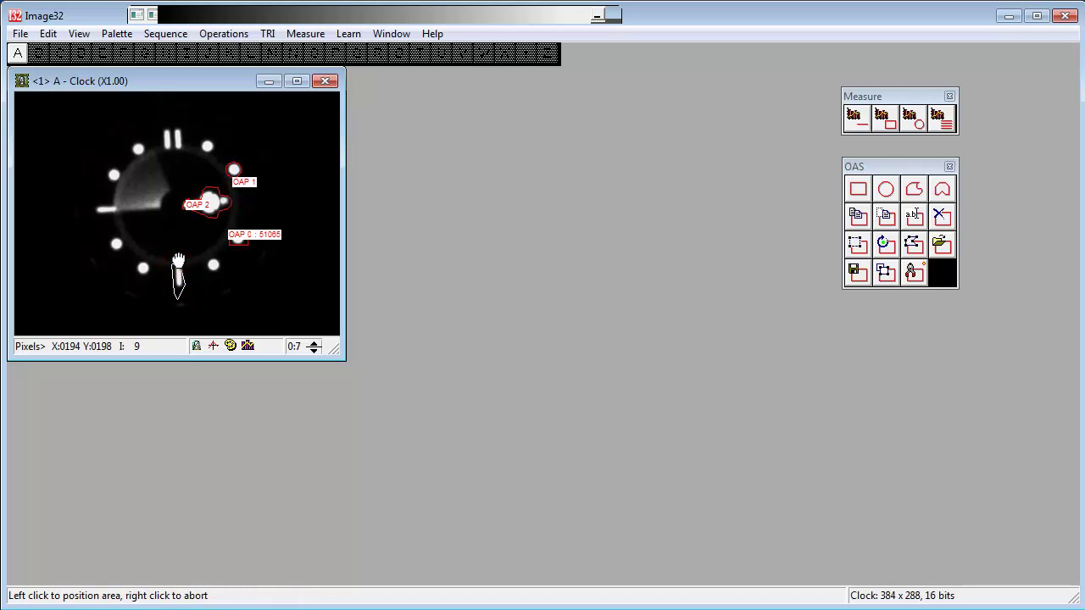
left_click(178, 257)
left_click(469, 369)
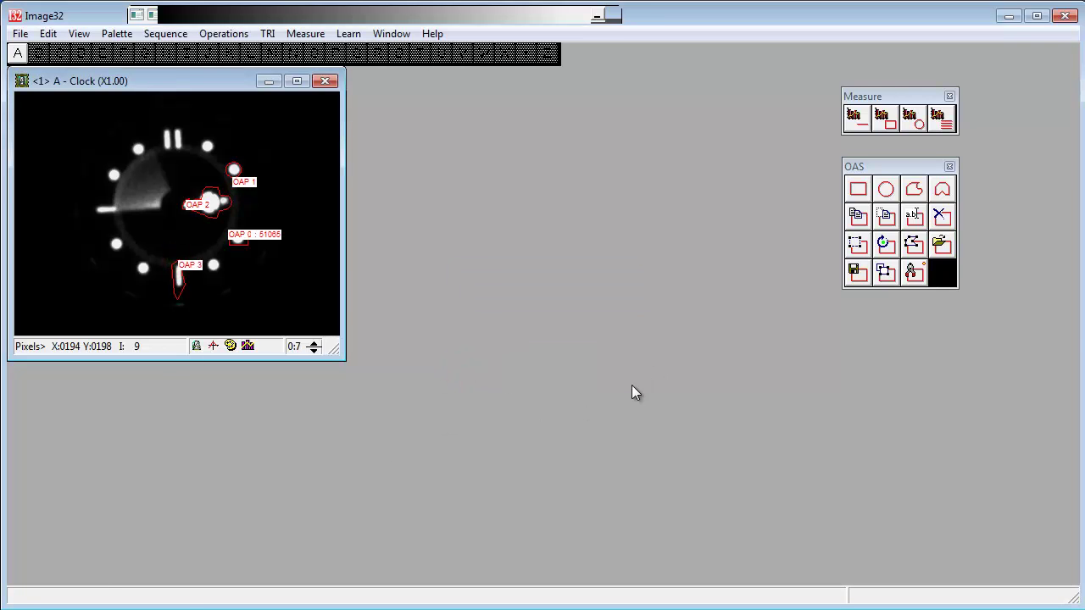
Copy the circular odd area profile from the 2 o'clock dot onto the 1 o'clock and 11 o'clock dots.
left_click(854, 212)
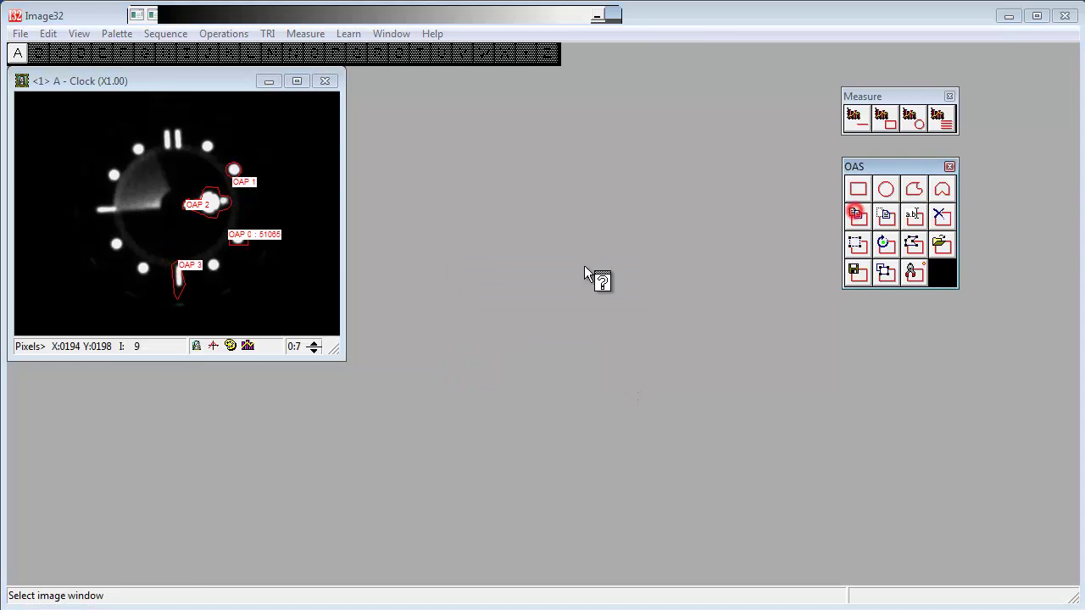
left_click(264, 192)
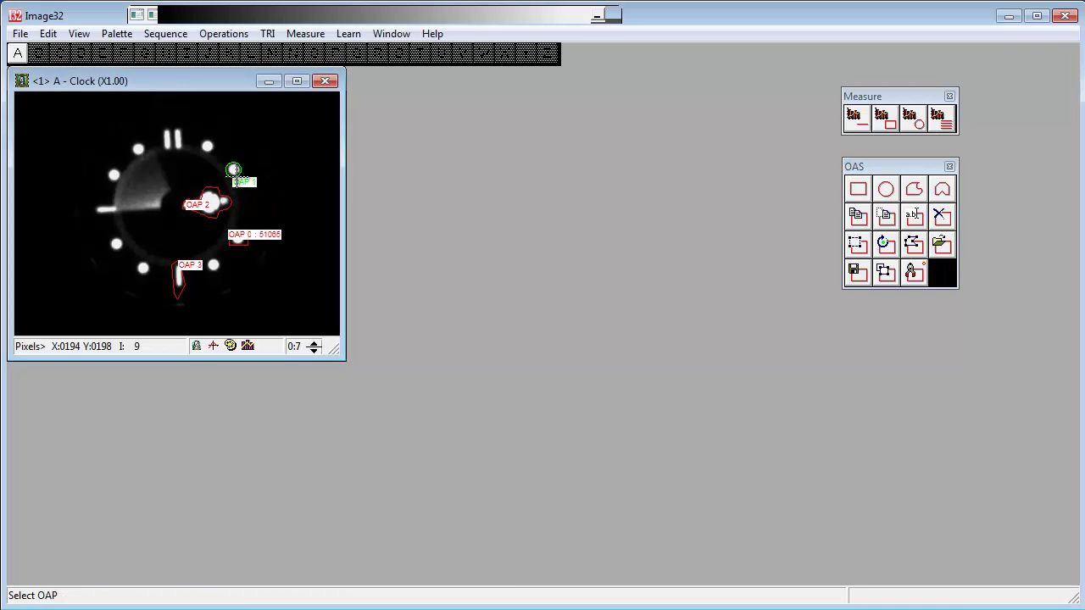
left_click(234, 169)
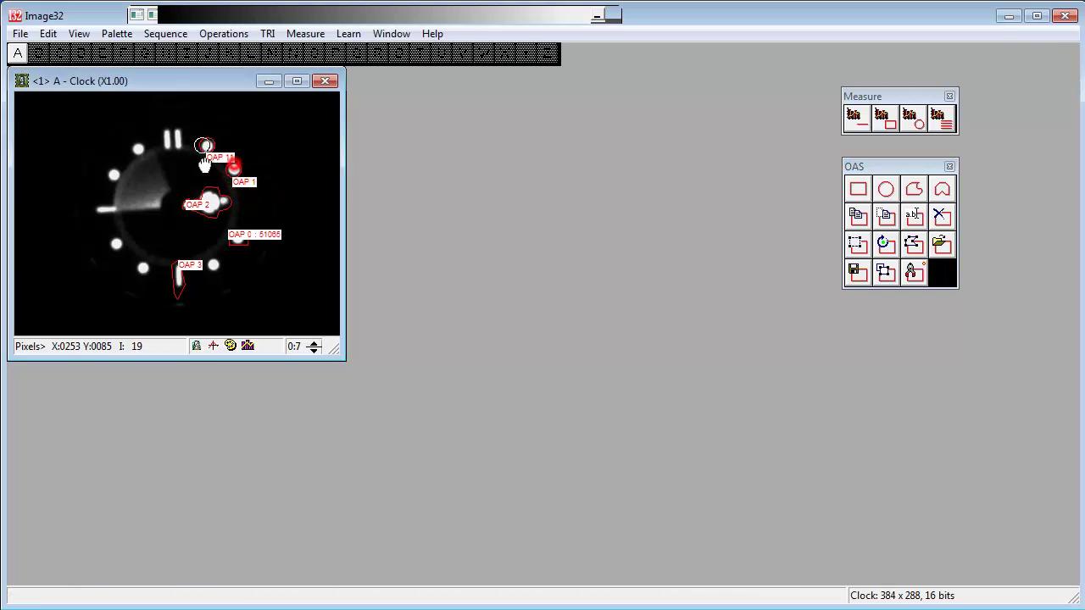
left_click(165, 170)
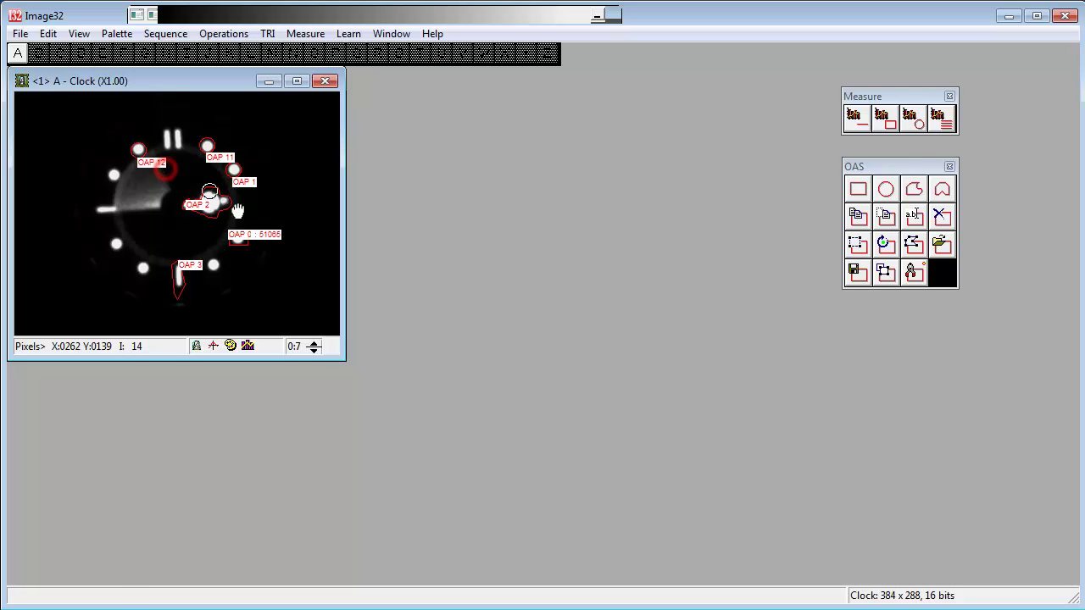
Move the rectangular odd area profile from the 4 o'clock dot to the 7 o'clock dot.
left_click(883, 219)
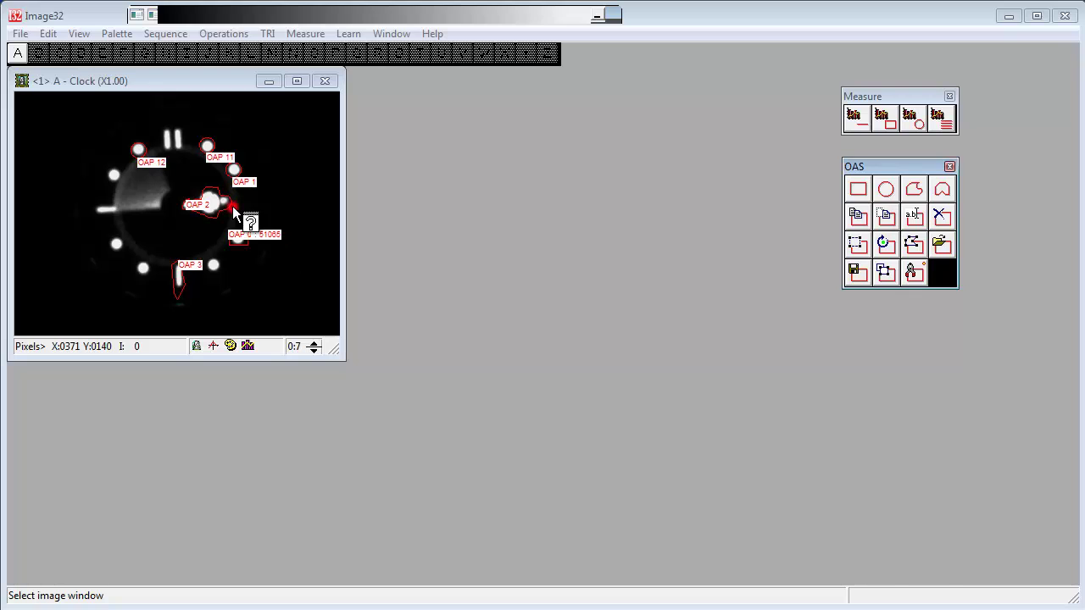
left_click(234, 211)
left_click(241, 238)
left_click_drag(229, 259, 173, 290)
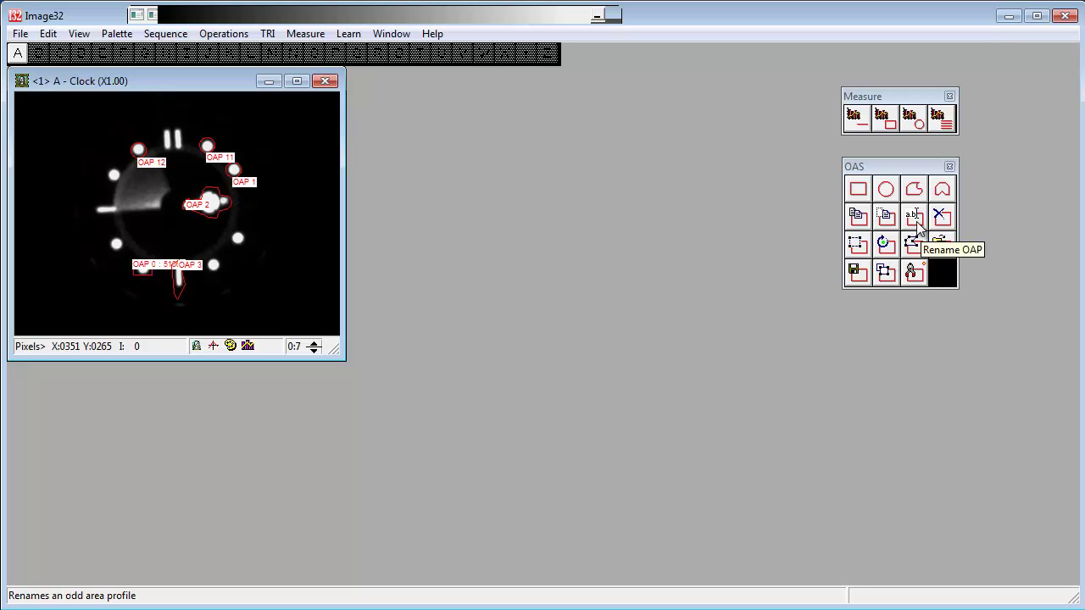
Rename the circular odd area profile around the 11 o'clock dot as TEST.
left_click(916, 220)
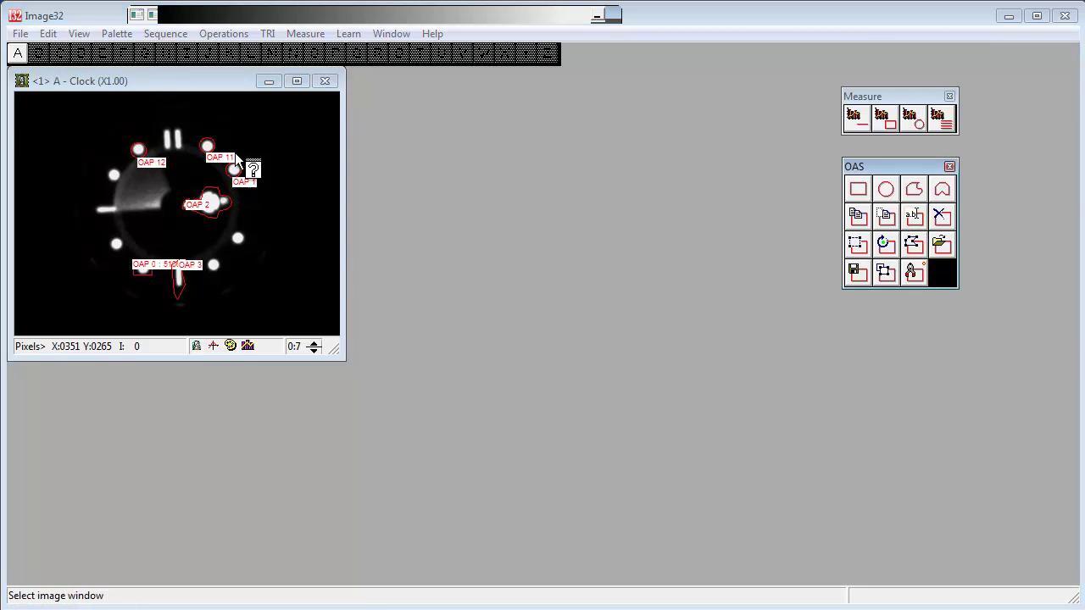
left_click(141, 171)
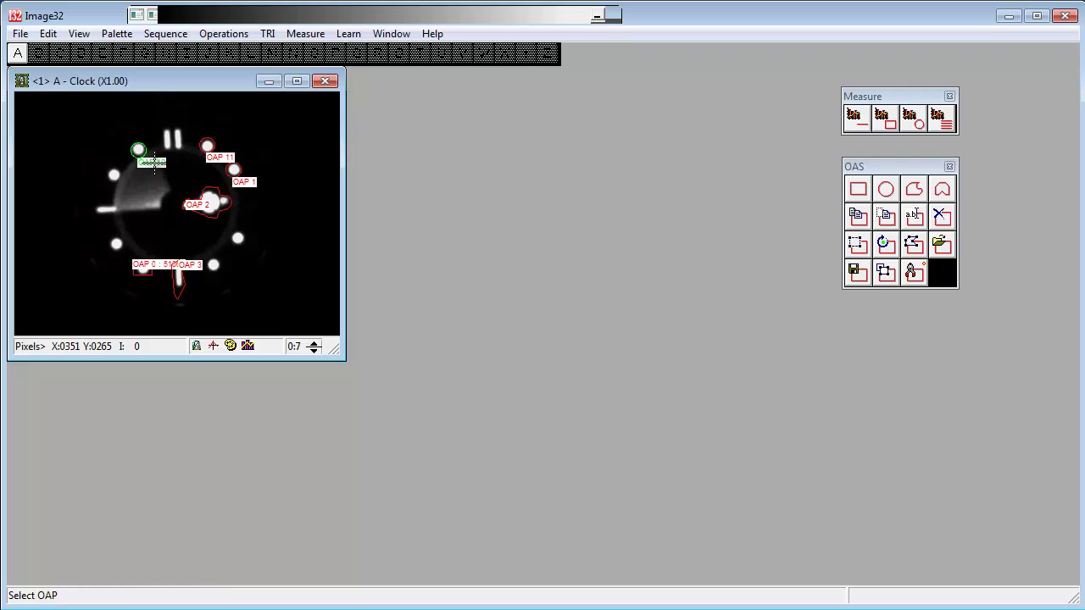
left_click(151, 164)
left_click(551, 337)
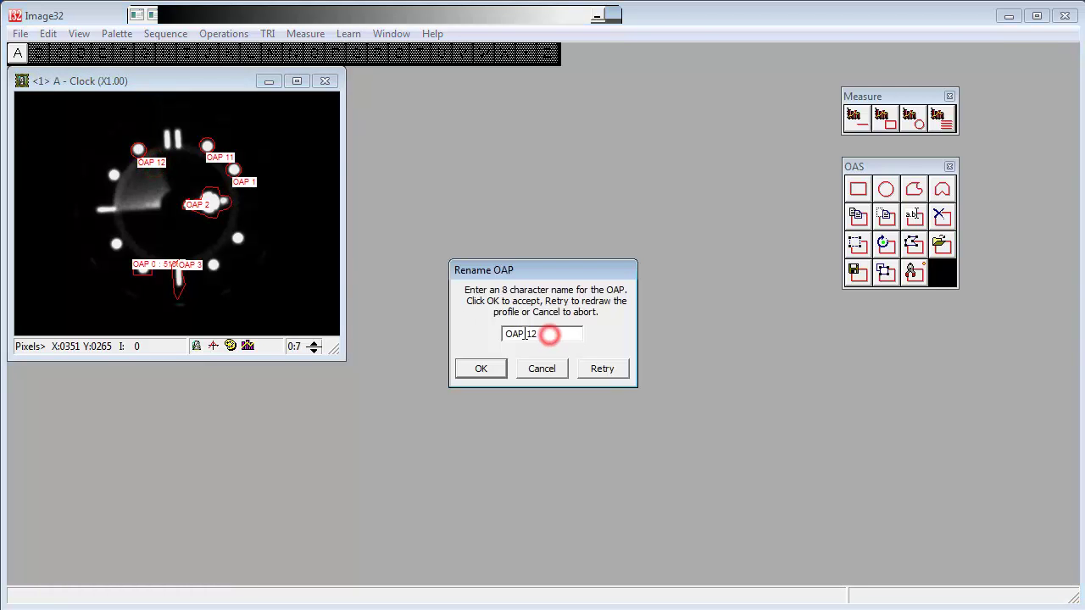
double_click(542, 333)
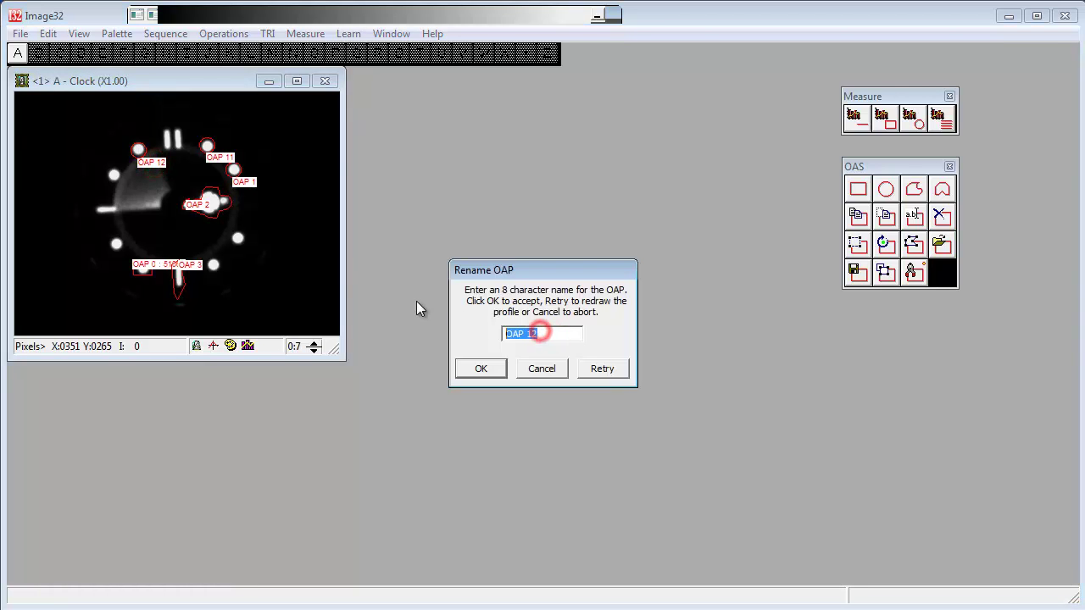
type("TEST")
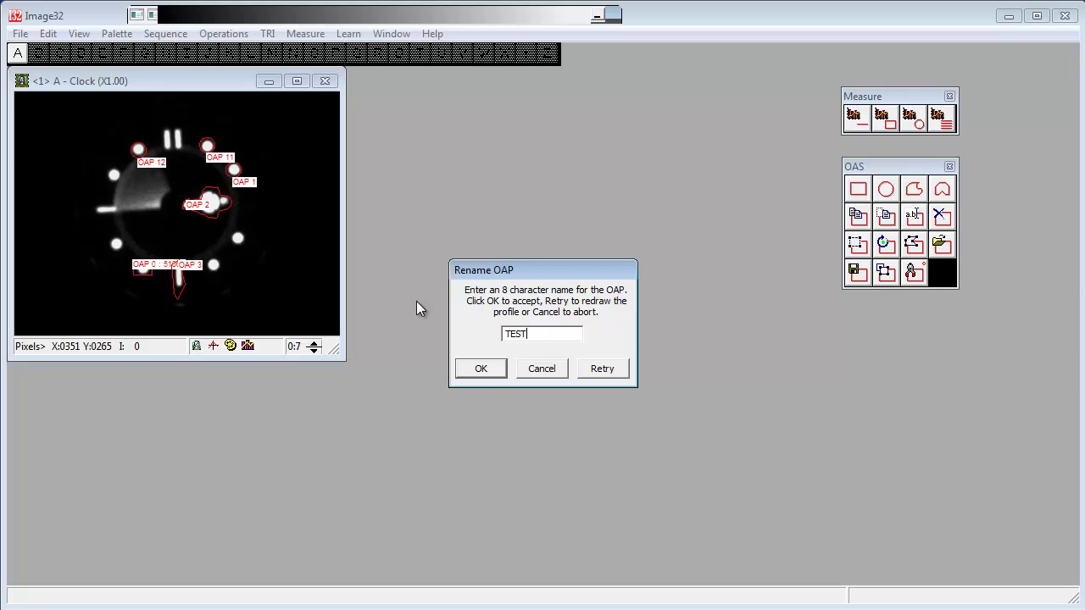
left_click(476, 370)
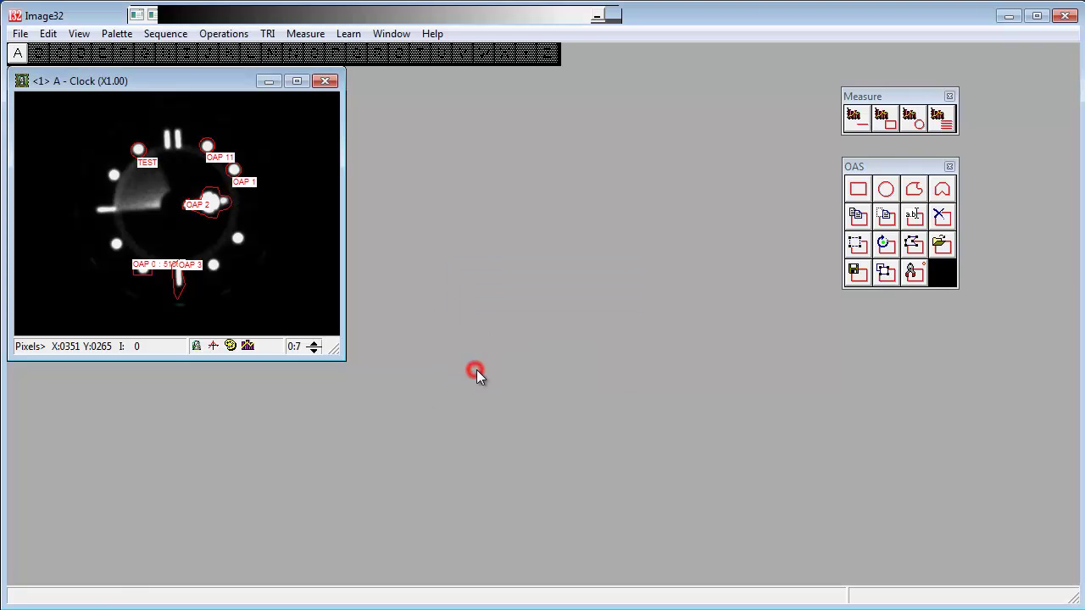
Delete the polygon odd area profile around the 6 o'clock bar.
left_click(948, 224)
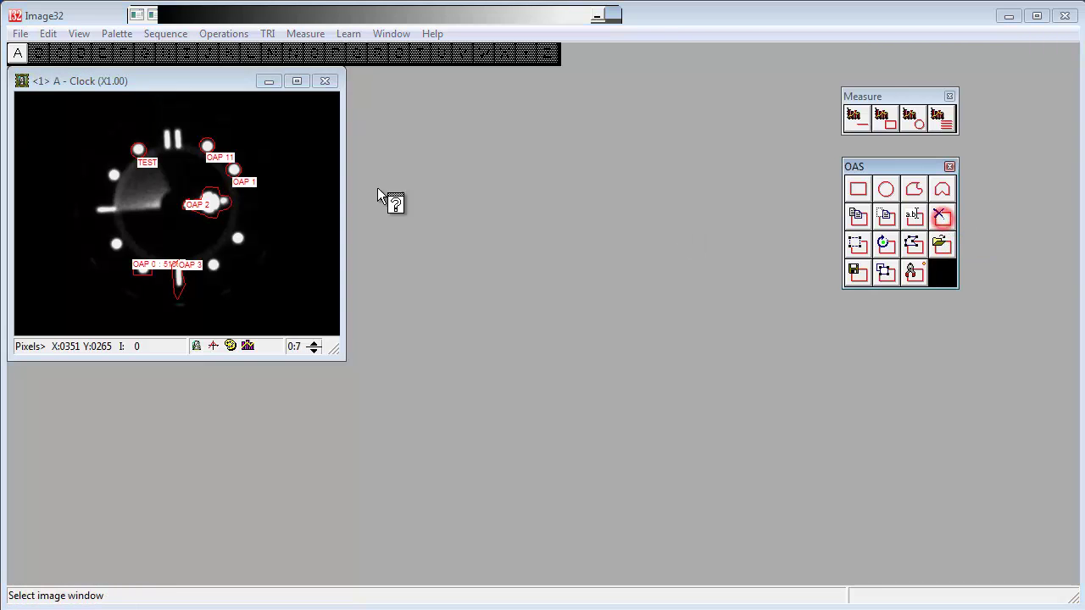
left_click(255, 205)
left_click(179, 285)
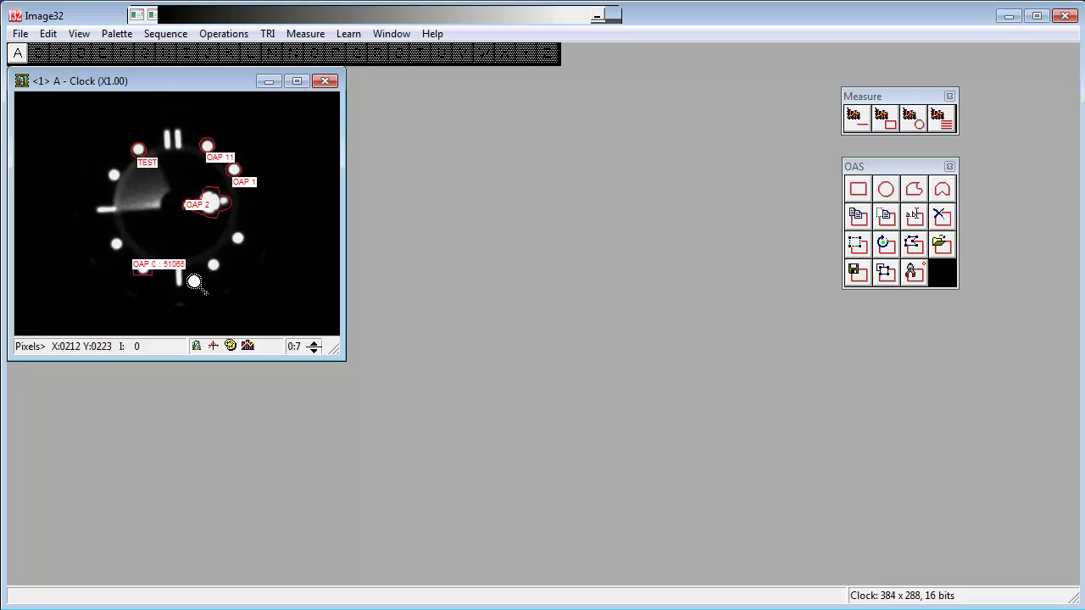
Enlarge the rectangular odd area profile at the 7 o'clock dot down and to the right, almost to the 6 o'clock bar.
left_click(857, 246)
left_click(268, 298)
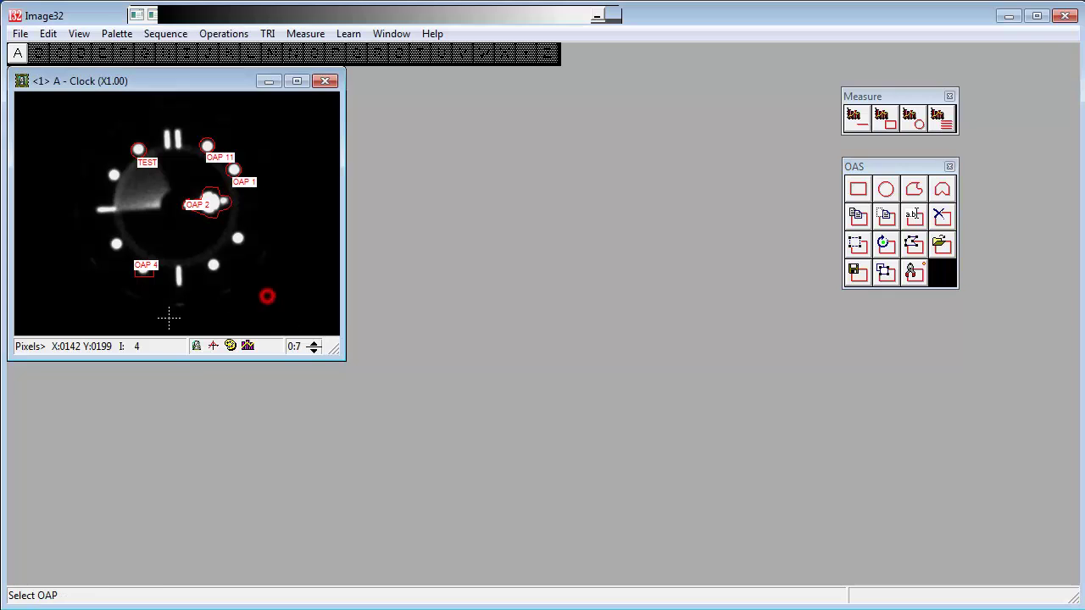
left_click(145, 267)
left_click(154, 271)
left_click(175, 298)
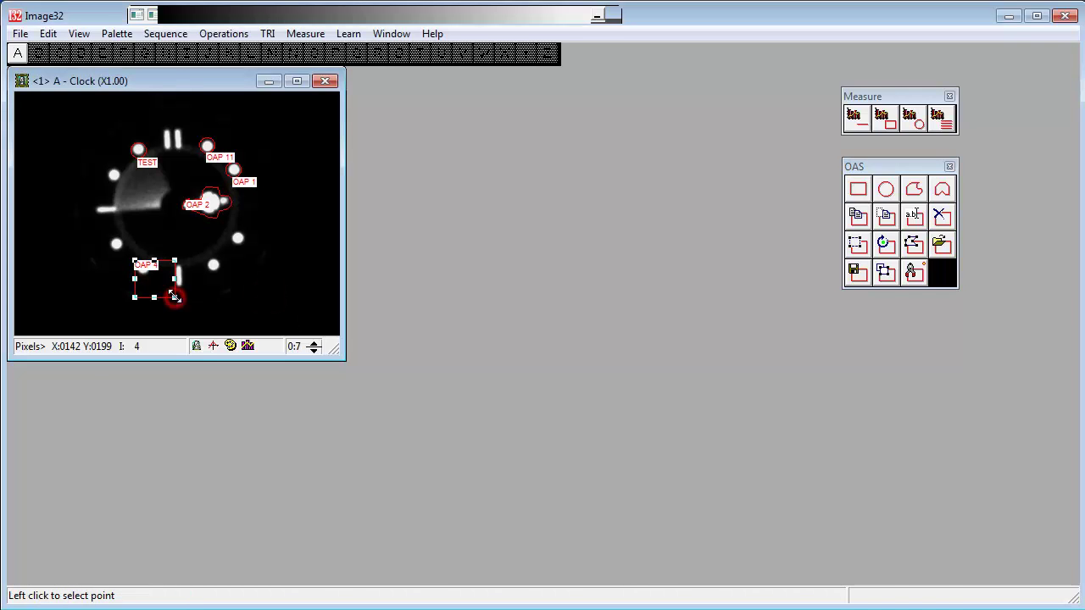
Rotate the enlarged rectangular odd area profile near the 7 o'clock dot by about 45 degrees into a diamond.
left_click(885, 244)
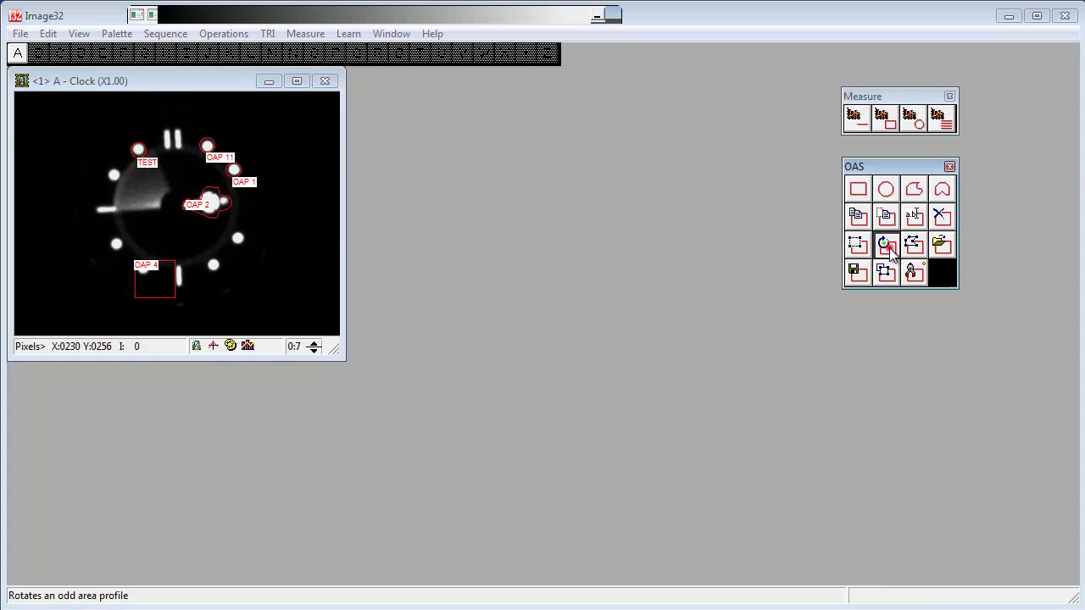
left_click(204, 270)
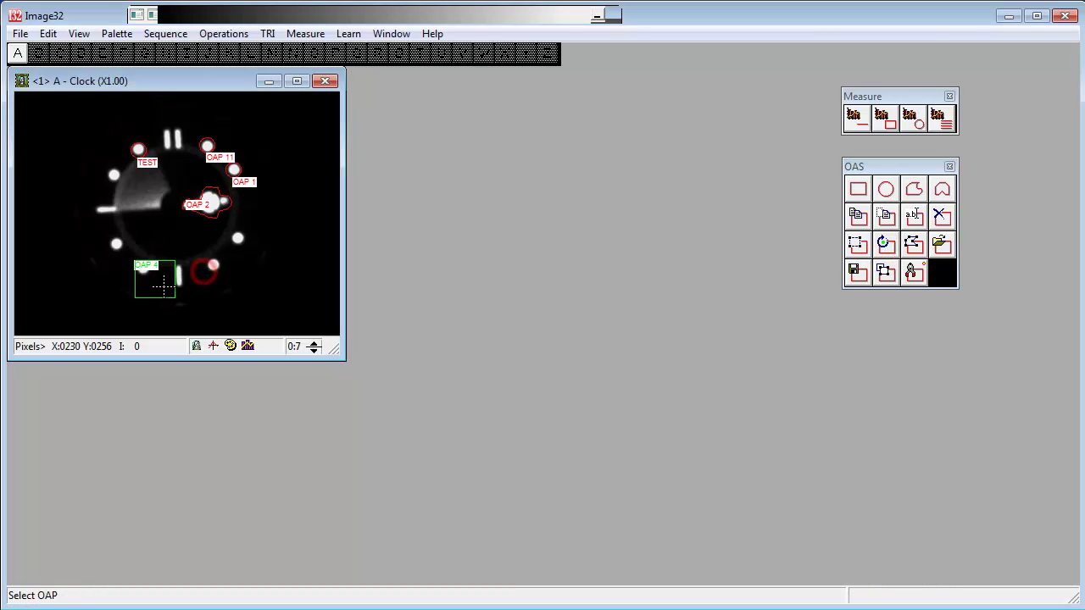
left_click(163, 289)
left_click(175, 293)
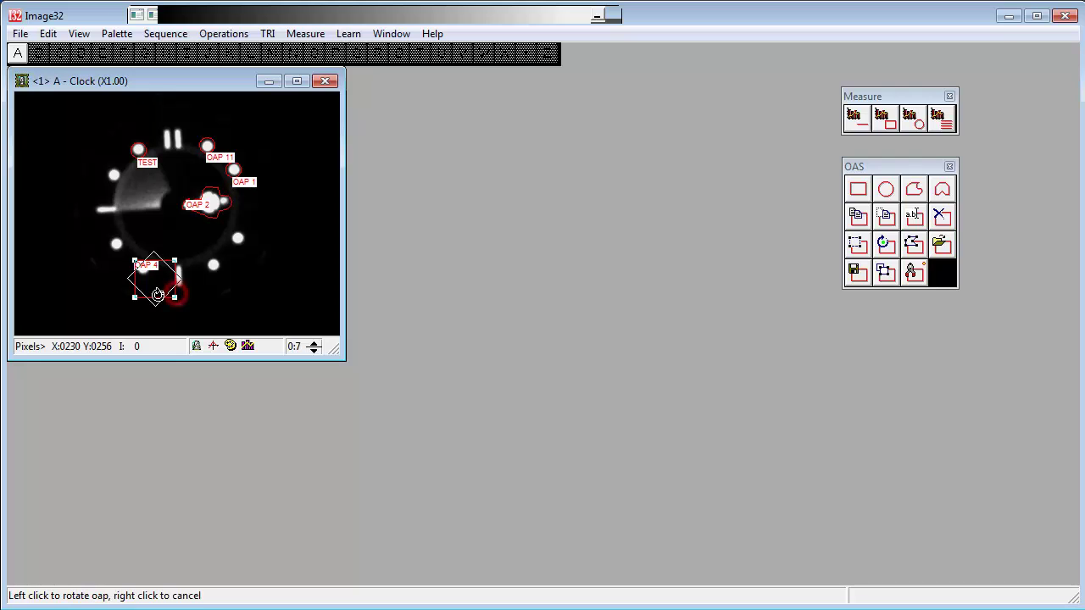
left_click(157, 304)
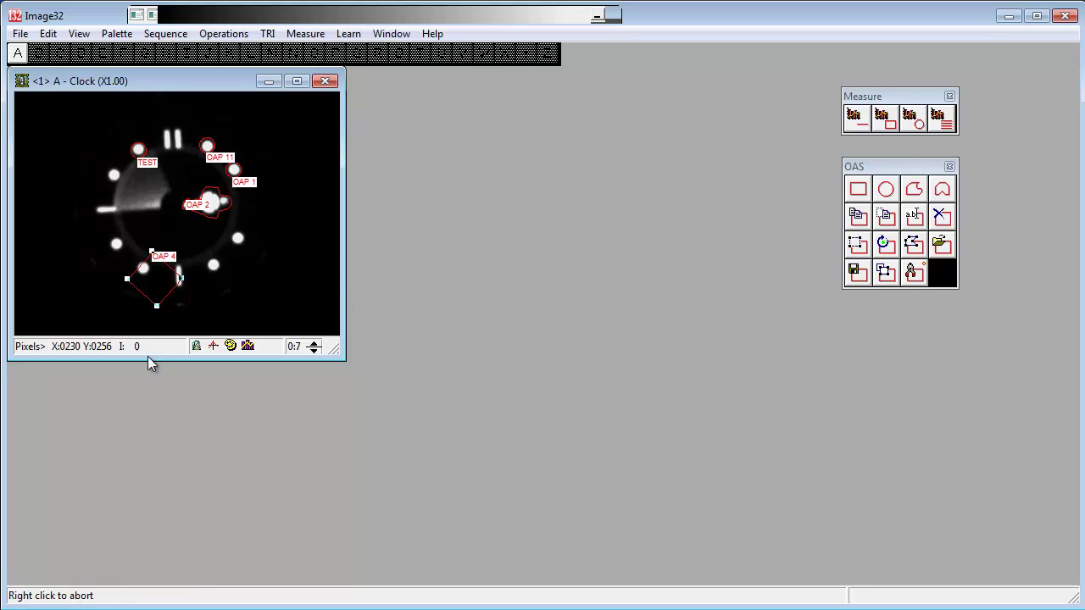
right_click(335, 122)
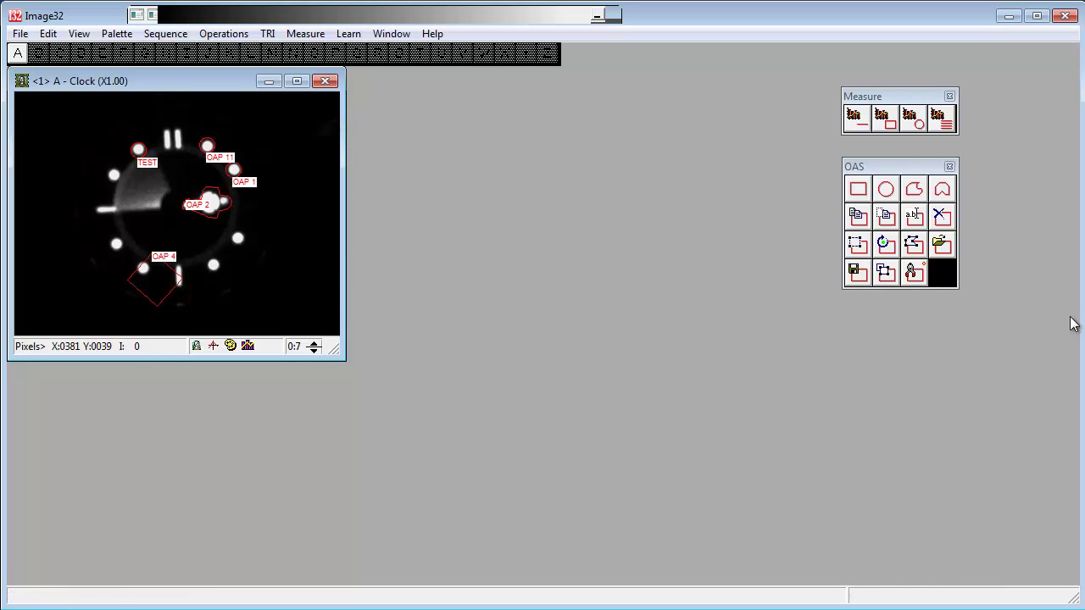
Reshape the diamond odd area profile by pulling its left corner outward and its bottom corner slightly down.
left_click(914, 244)
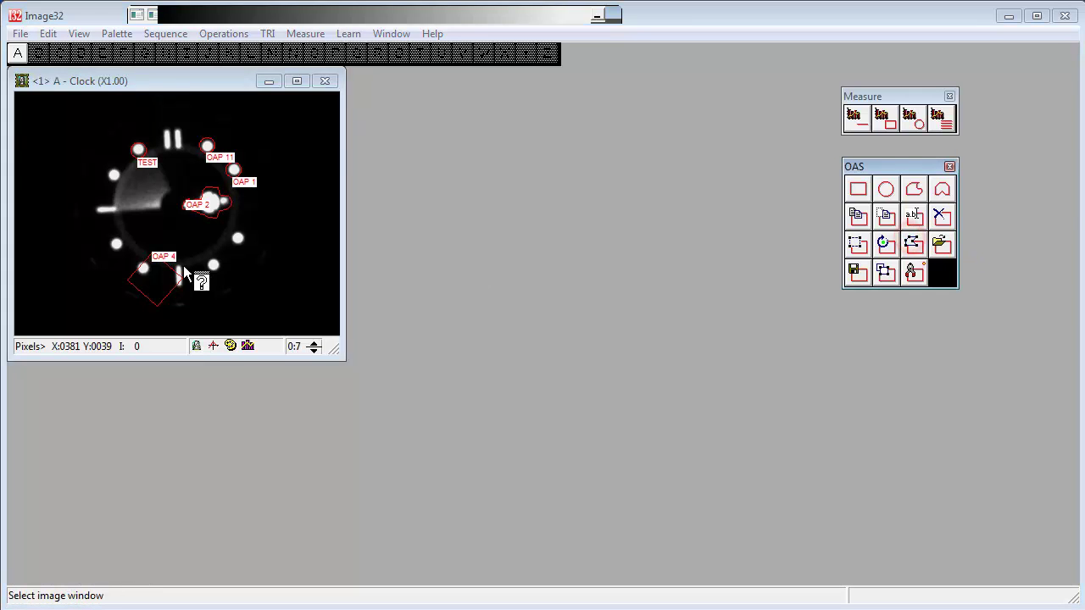
left_click(195, 298)
left_click(128, 277)
left_click(128, 277)
left_click(101, 269)
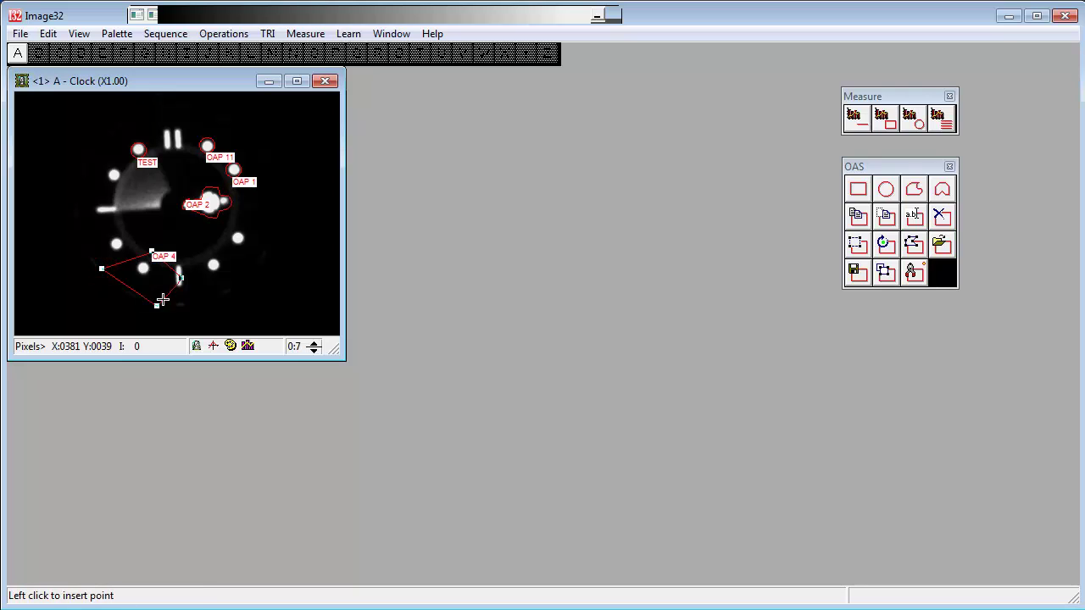
left_click(158, 304)
left_click(158, 318)
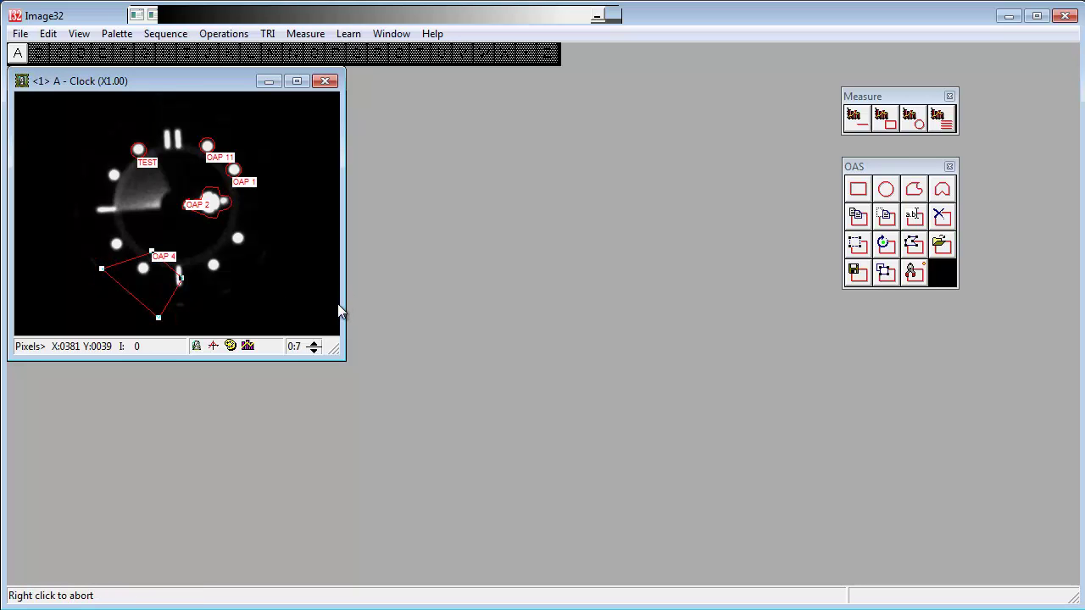
left_click(702, 570)
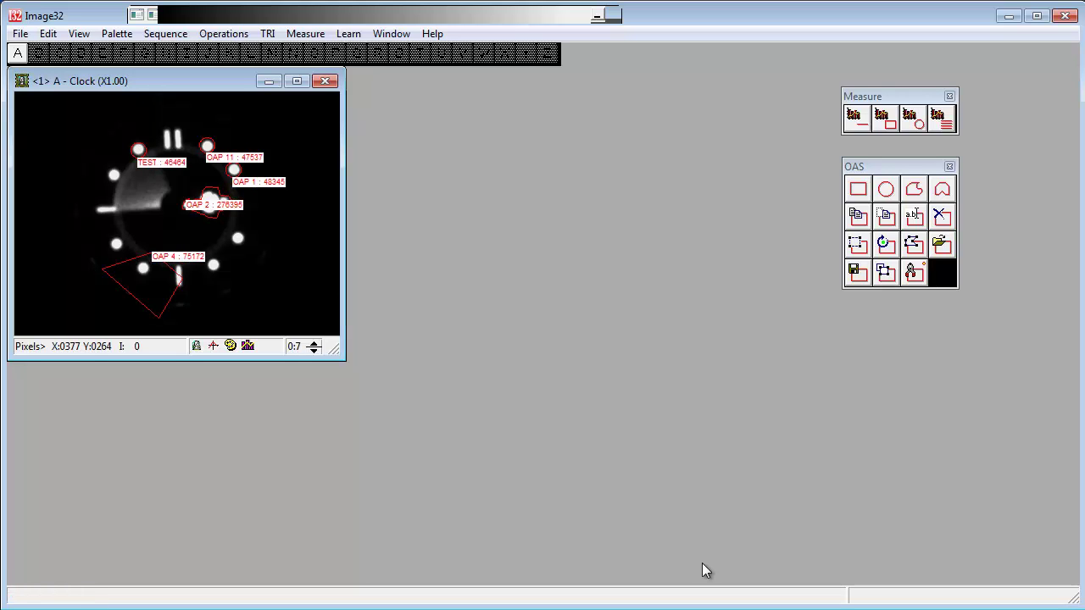
Save the Clock image's odd area set as test in the Oas folder.
left_click(858, 278)
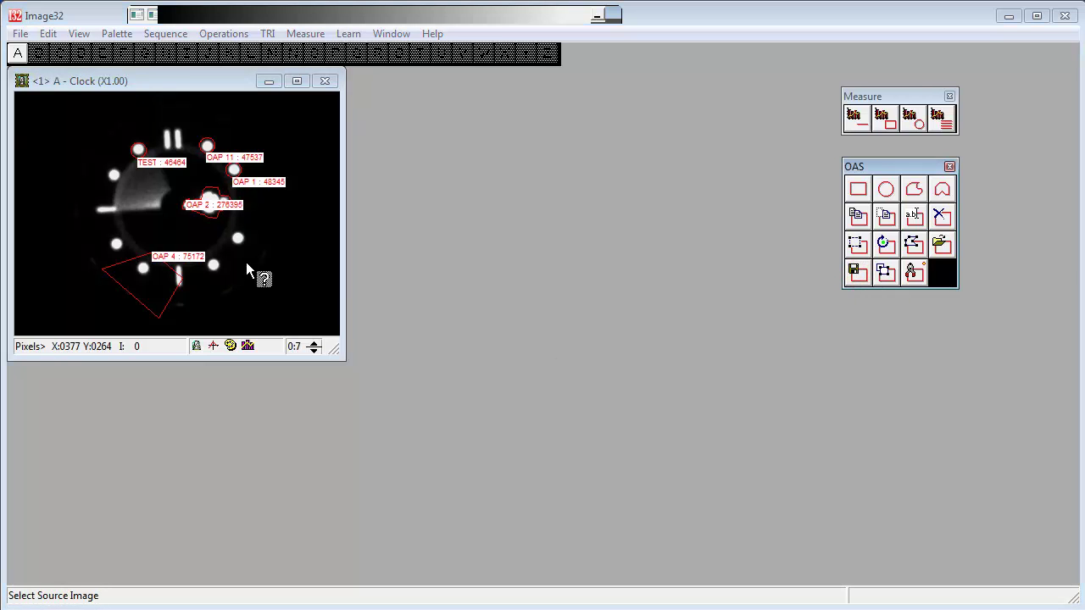
left_click(246, 262)
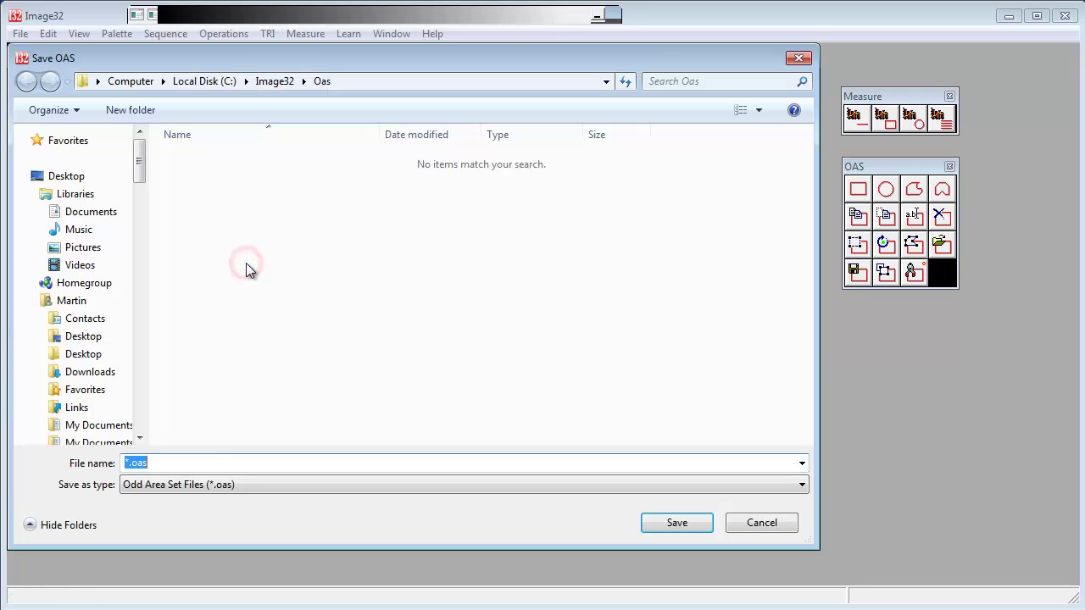
type("test")
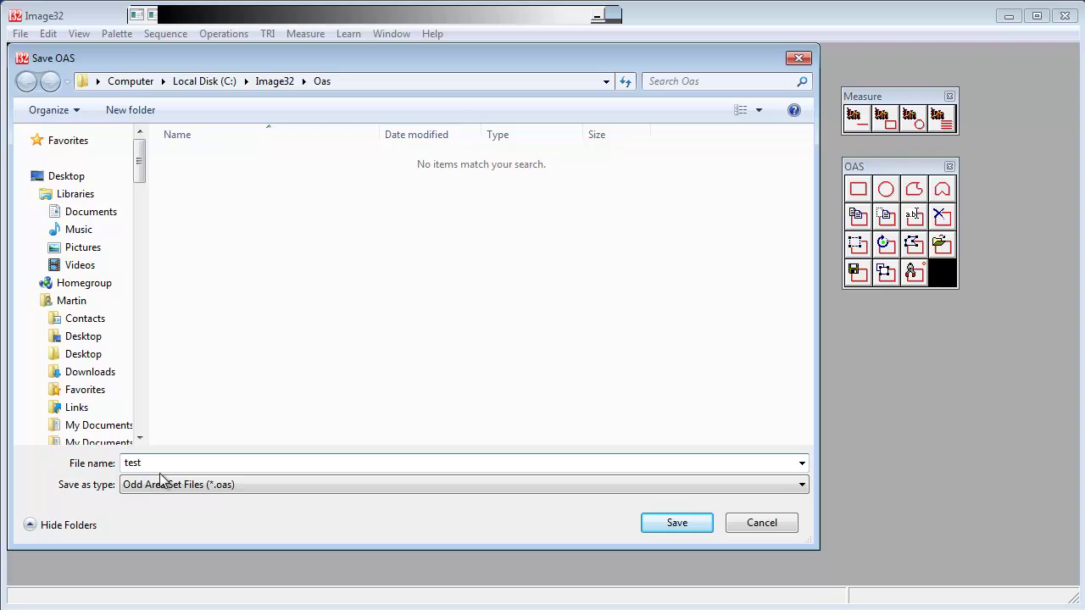
left_click(658, 525)
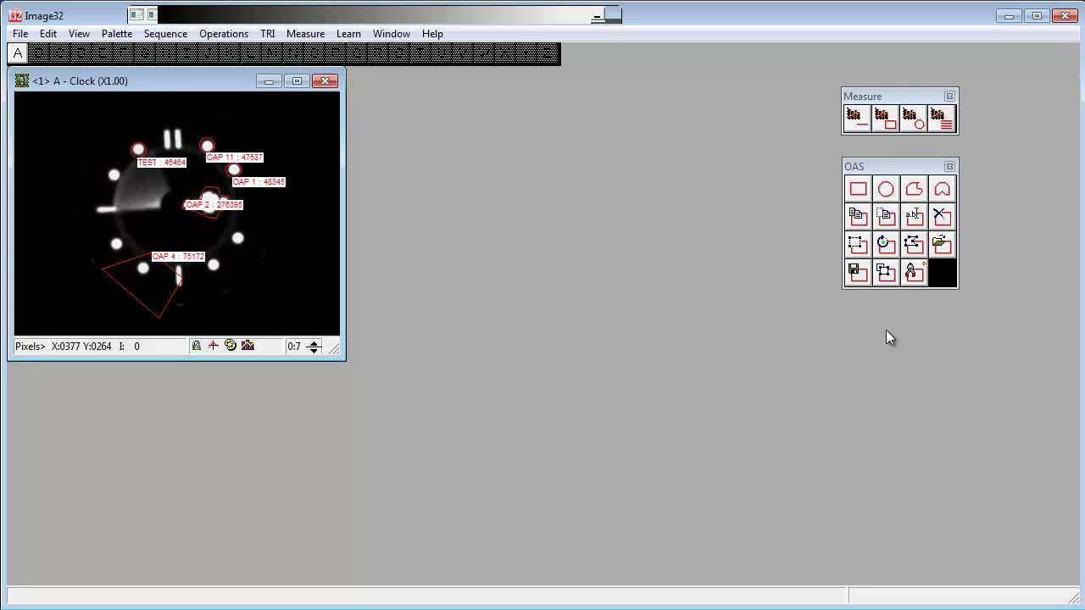
Extract the odd area set's profile data from the Clock image.
left_click(916, 278)
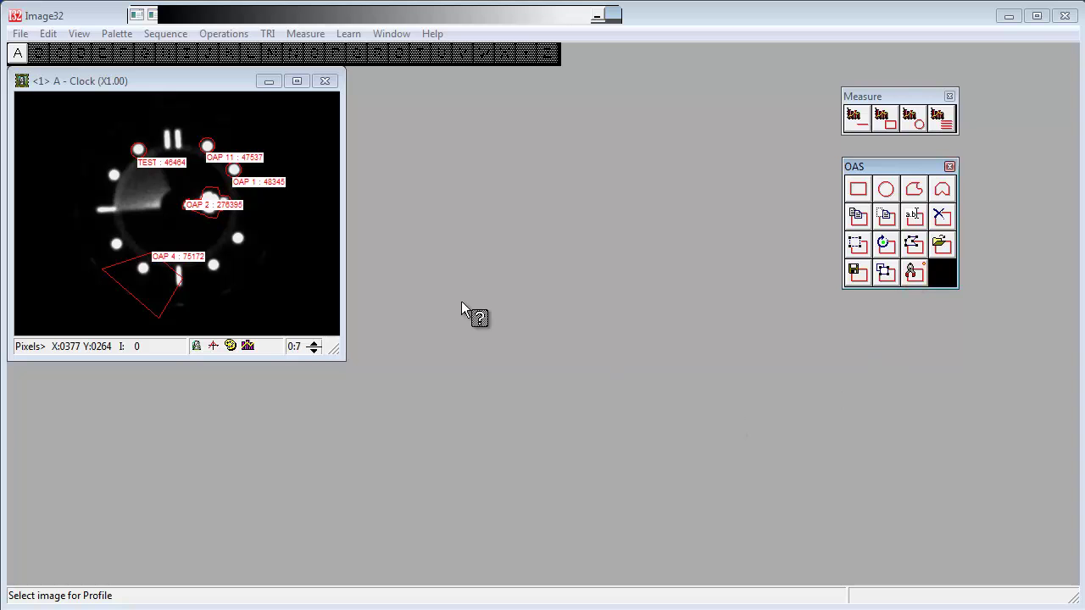
left_click(294, 245)
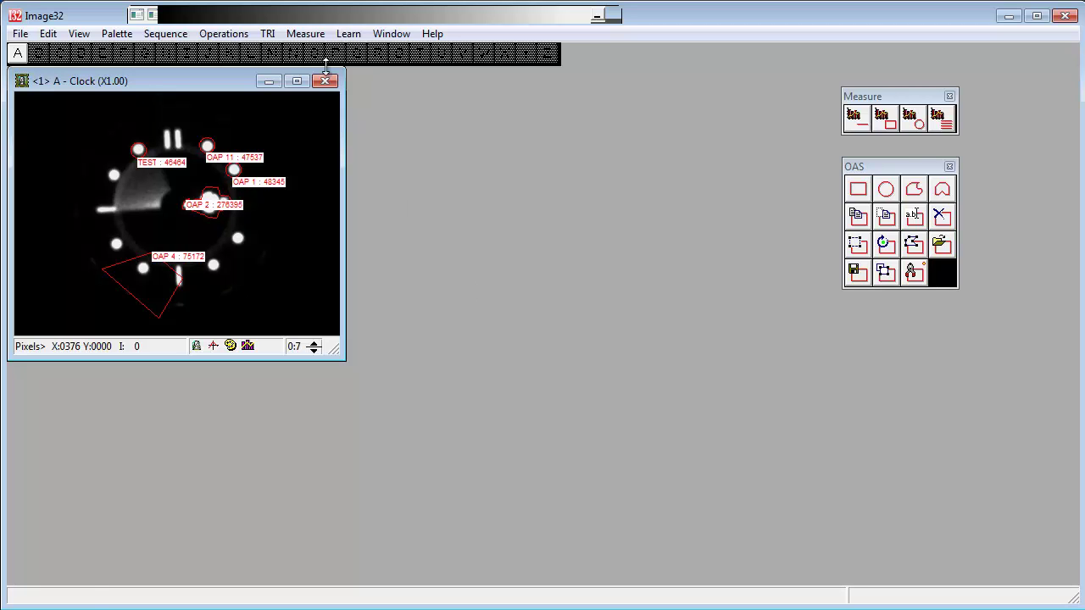
Set the odd area set measure options to extract a single data item only, using Mean Intensity.
left_click(305, 34)
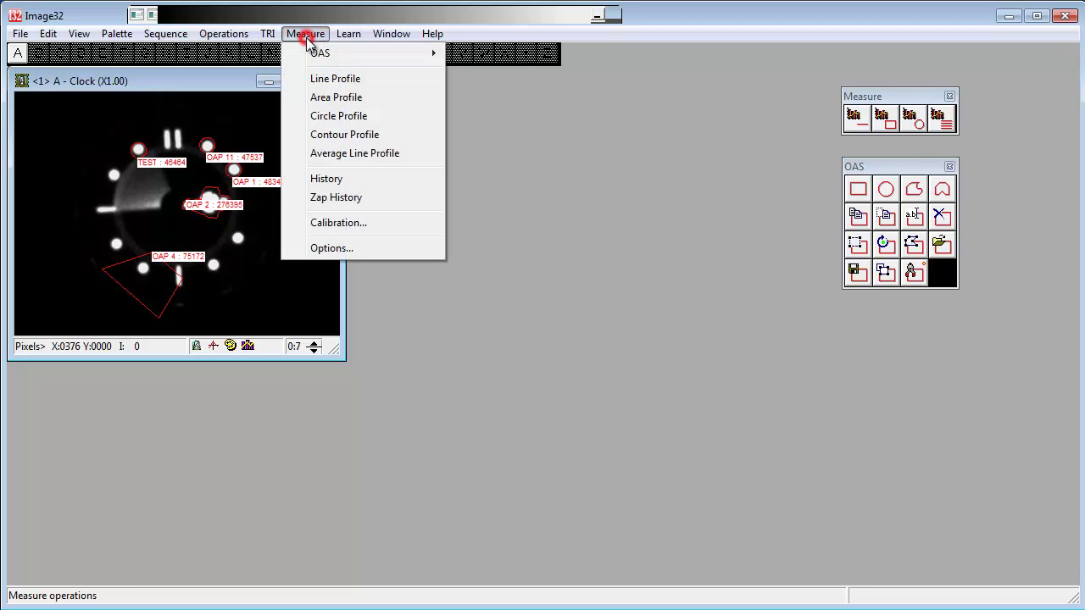
left_click(348, 249)
left_click(515, 194)
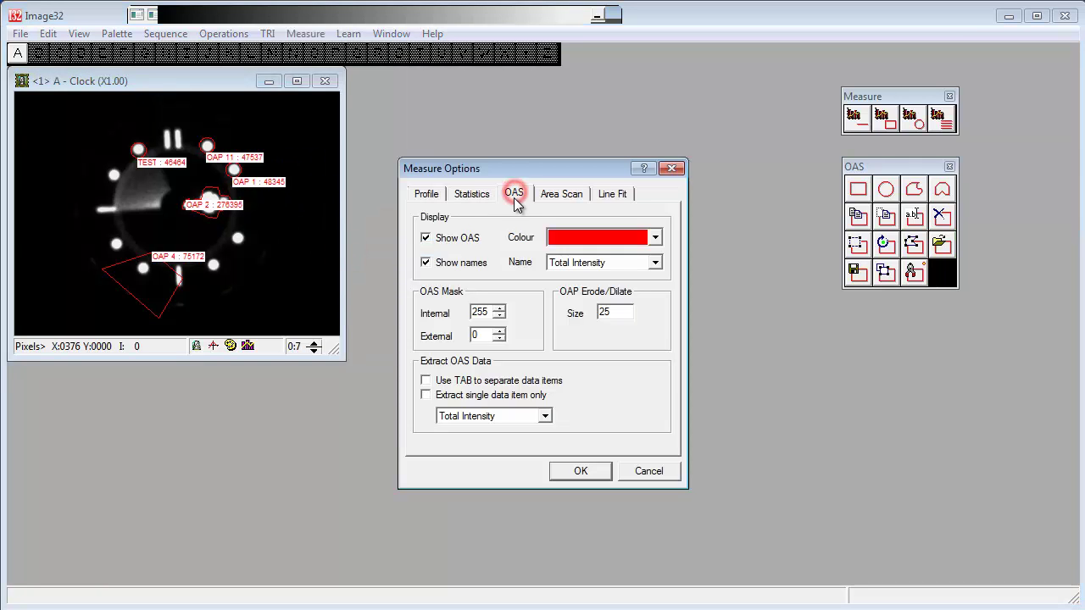
left_click(427, 398)
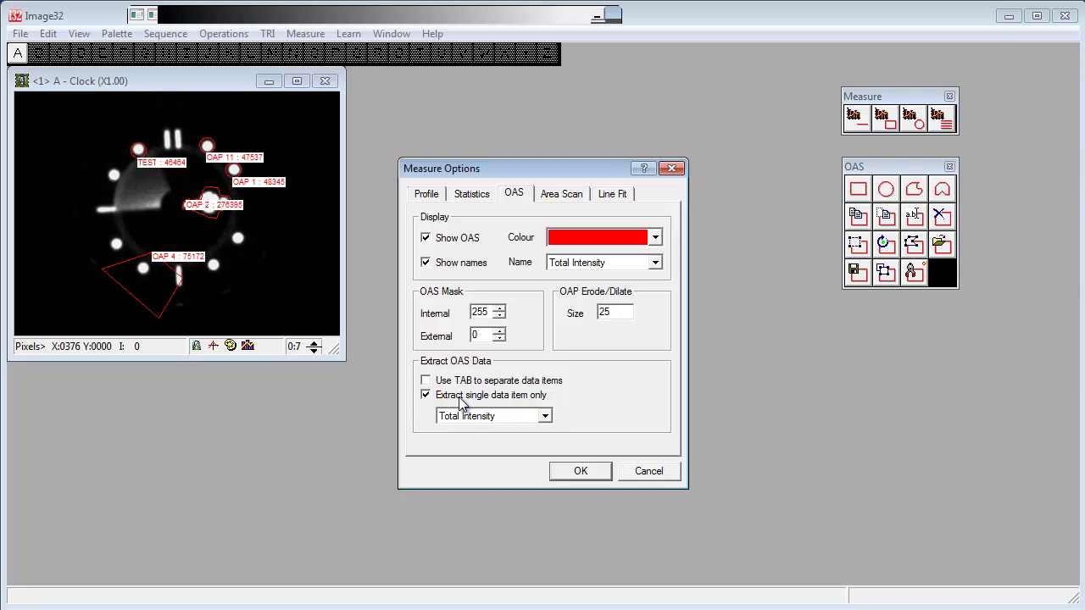
left_click(509, 415)
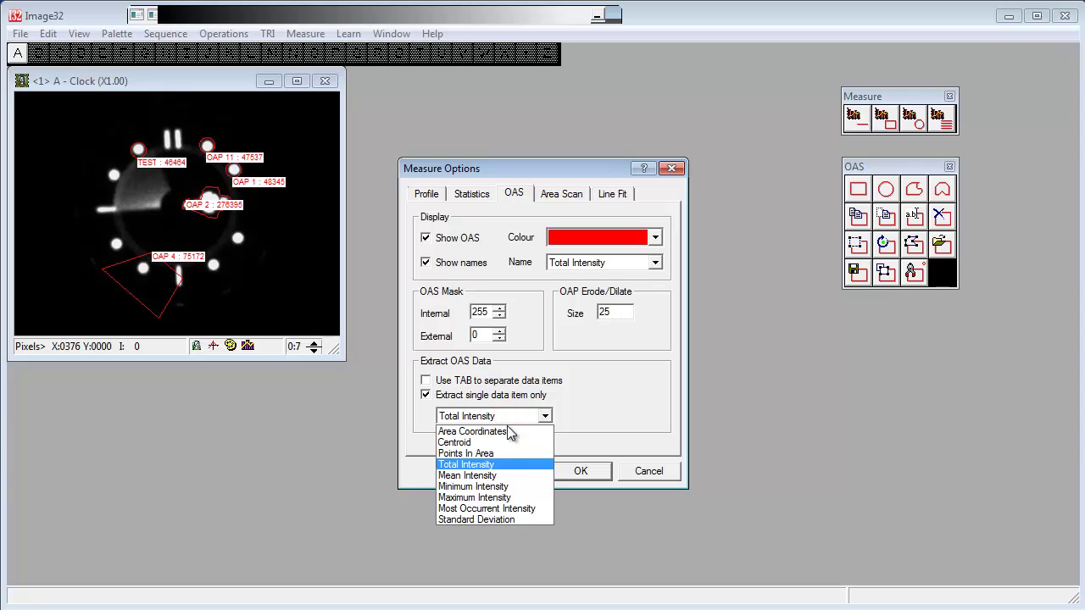
left_click(493, 476)
left_click(580, 473)
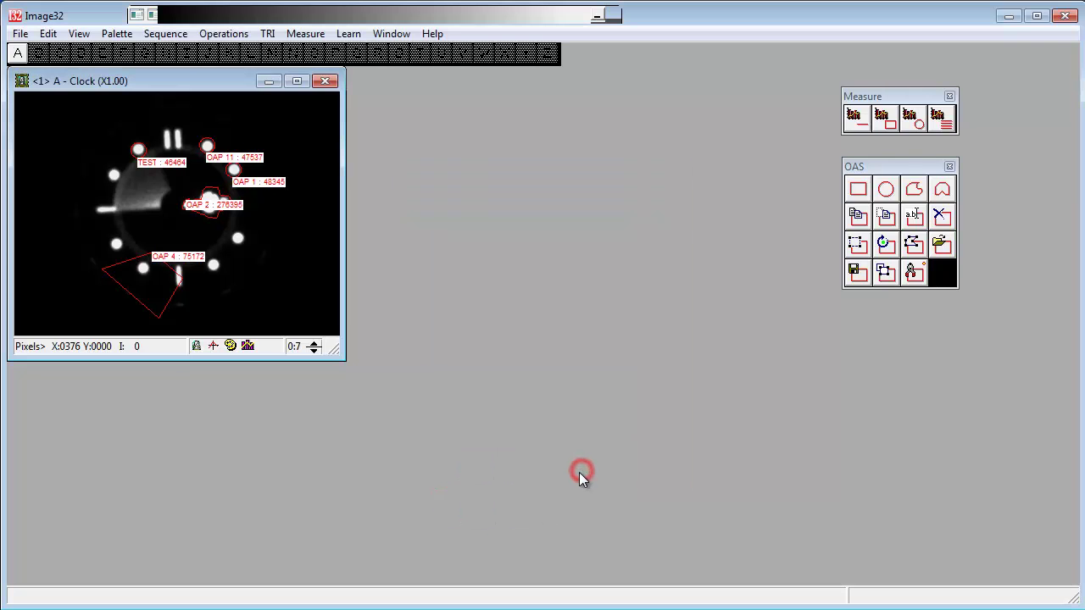
Extract the mean intensity data of the Clock image's odd area set, and close the statistics after reviewing them.
left_click(914, 271)
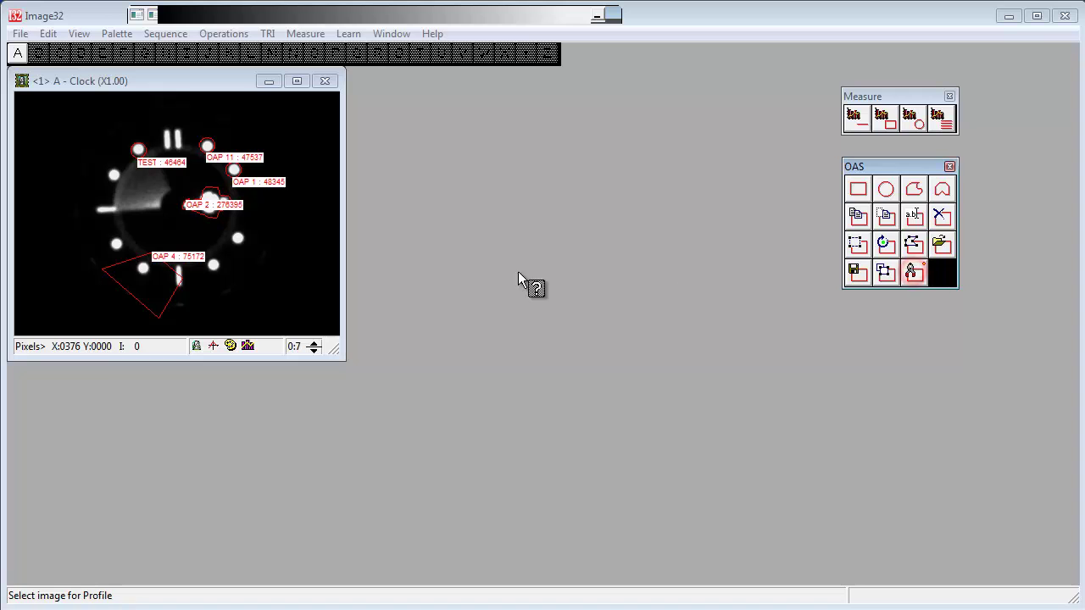
left_click(265, 257)
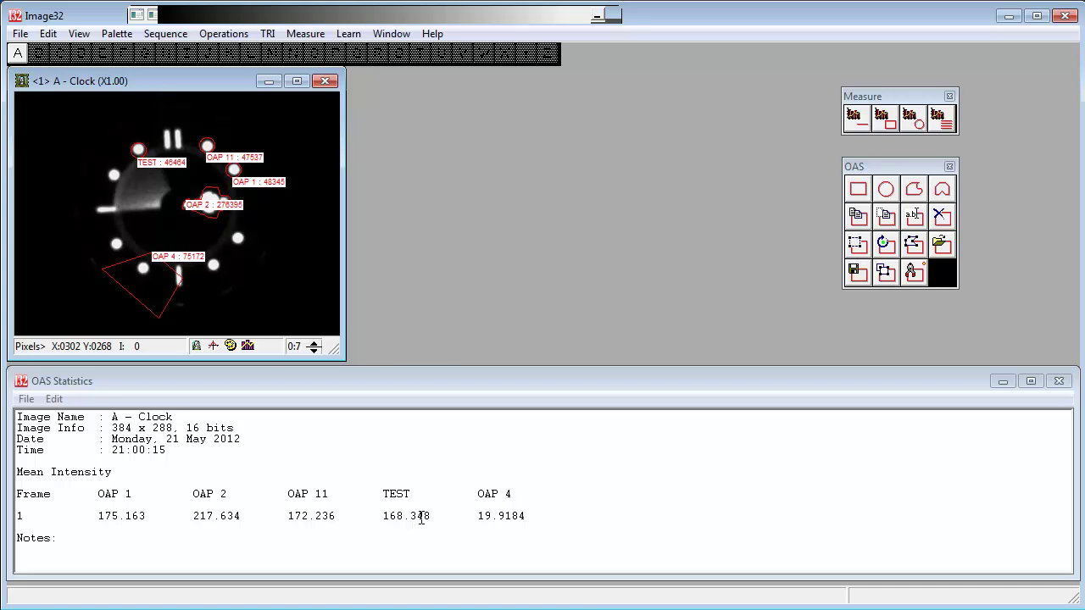
key("alt+F4")
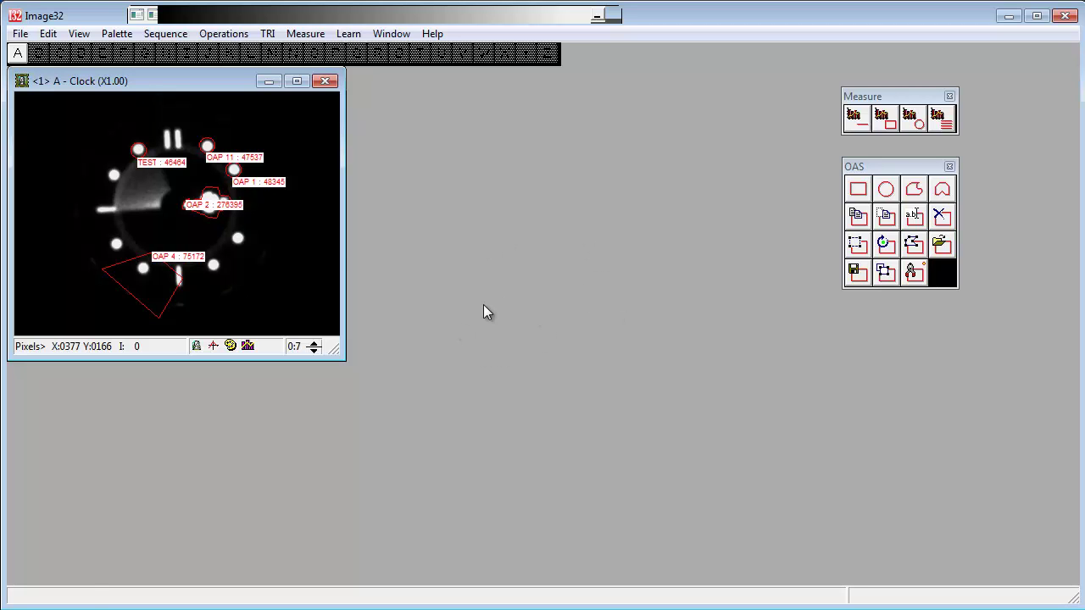
Delete the entire odd area set from the Clock image.
left_click(305, 33)
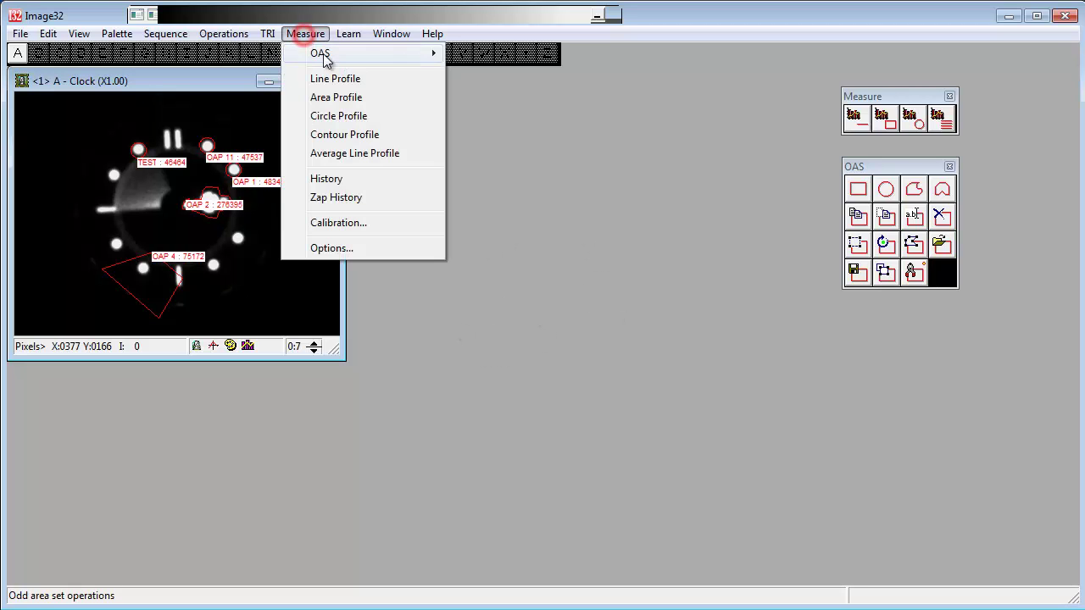
mouse_move(334, 54)
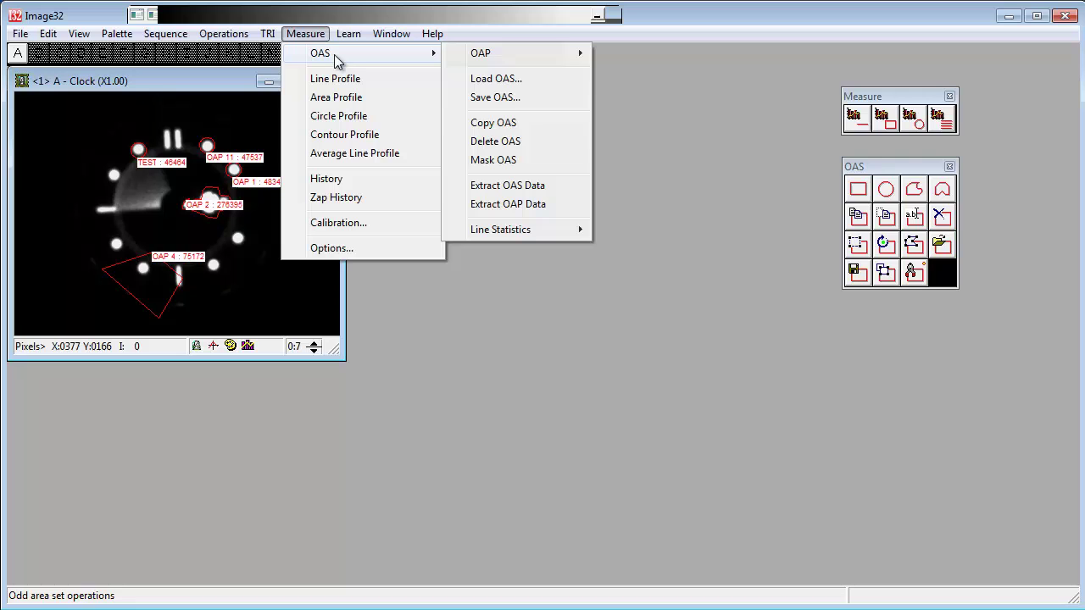
left_click(492, 145)
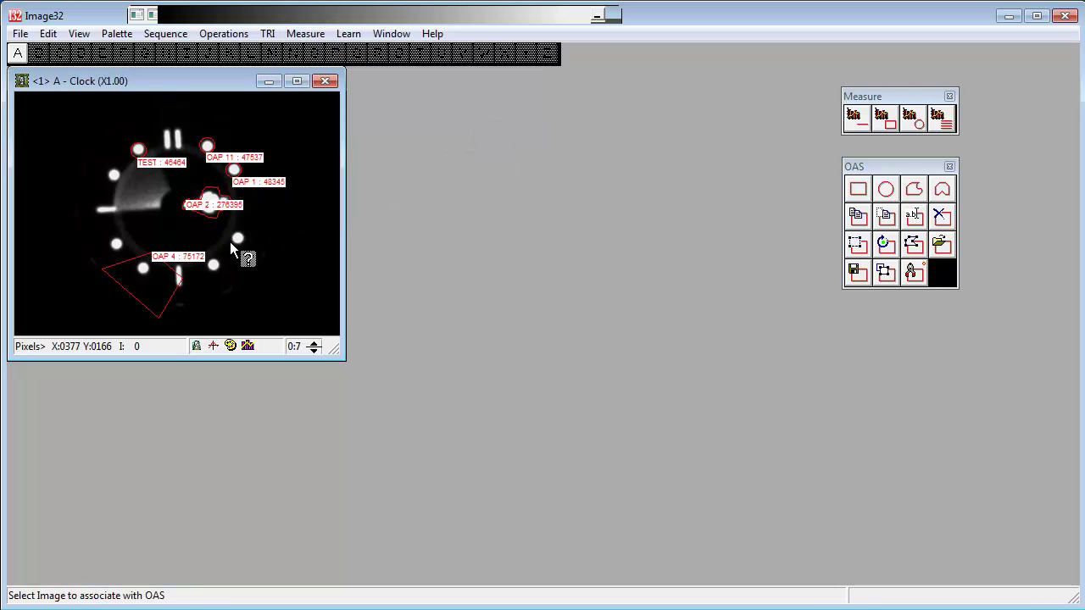
left_click(269, 260)
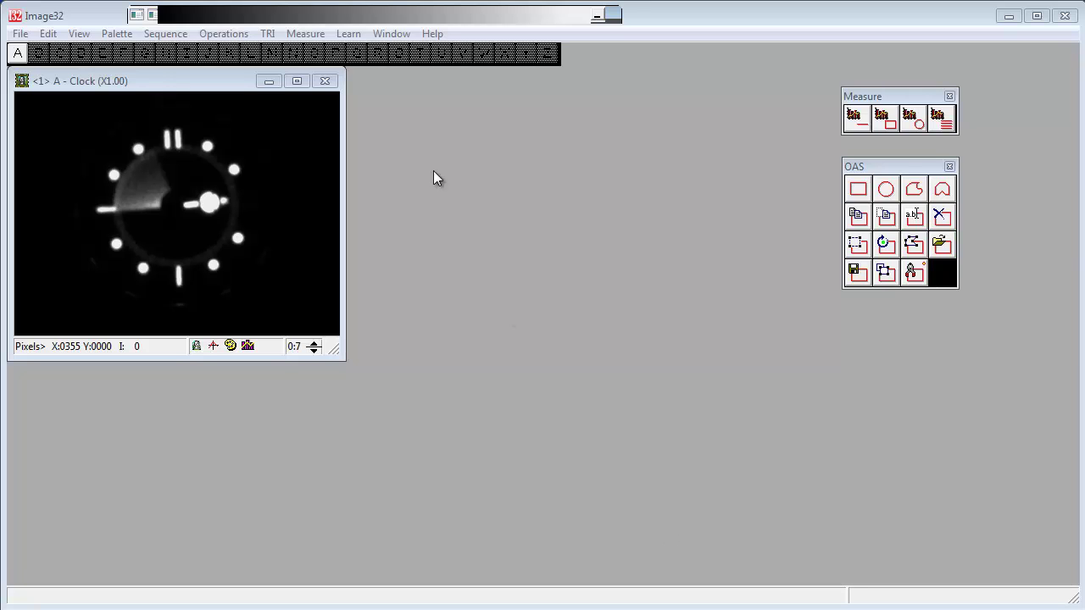
Threshold the Clock image at 128 into image slot B and place the result beside the original.
left_click(238, 34)
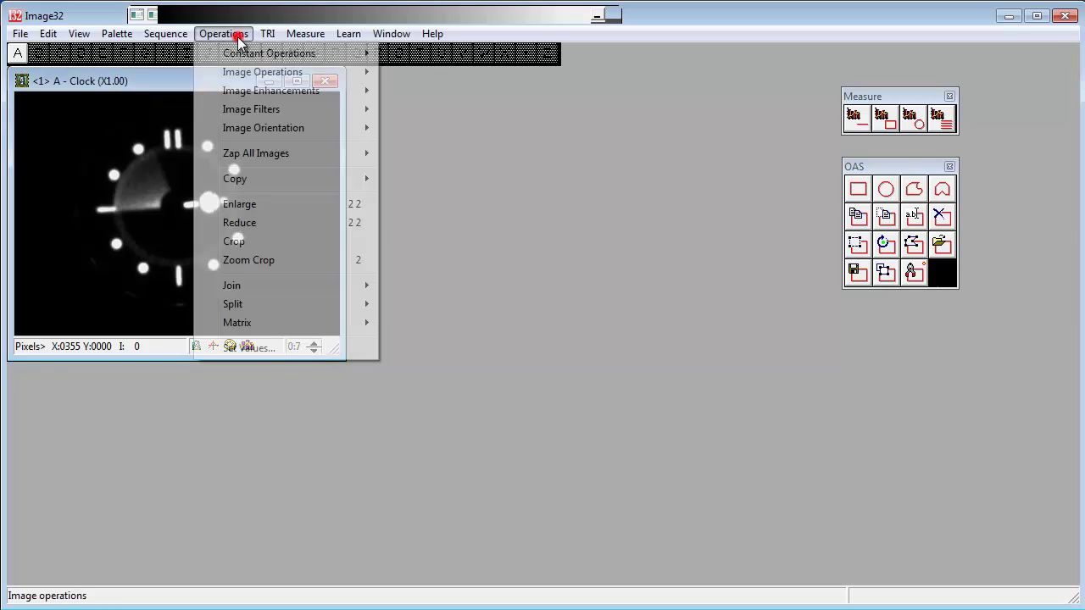
mouse_move(271, 95)
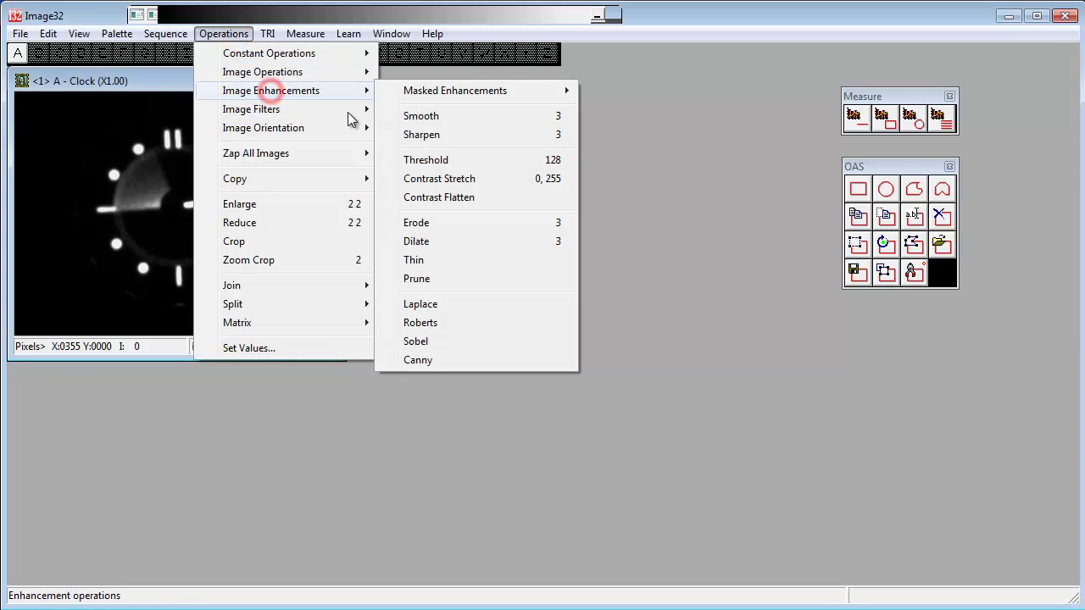
left_click(480, 159)
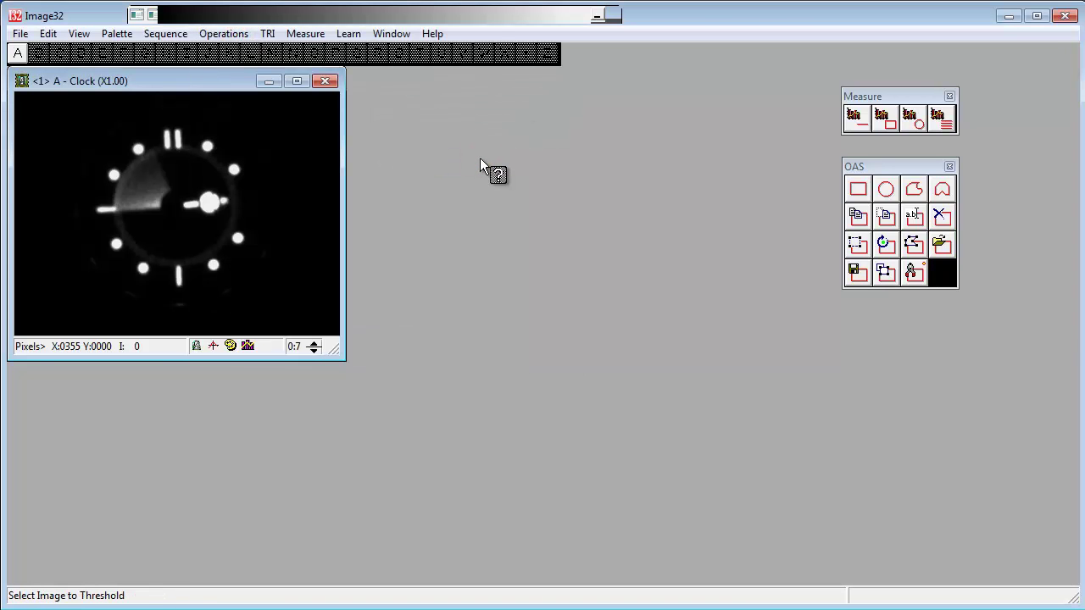
left_click(269, 213)
left_click(38, 53)
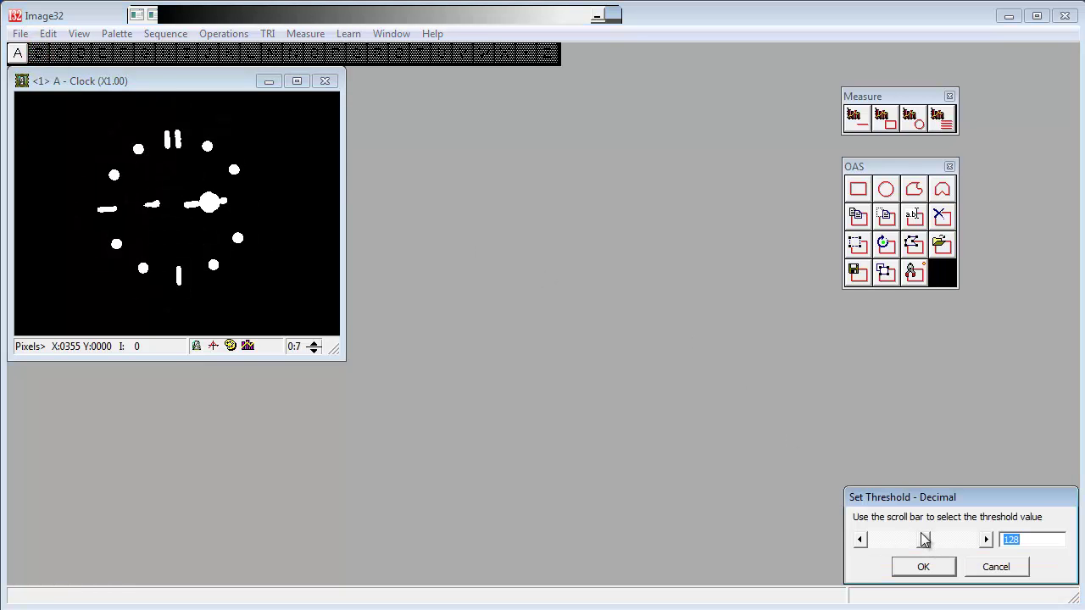
mouse_move(923, 543)
left_mouse_down()
mouse_move(945, 542)
mouse_move(916, 543)
left_mouse_up()
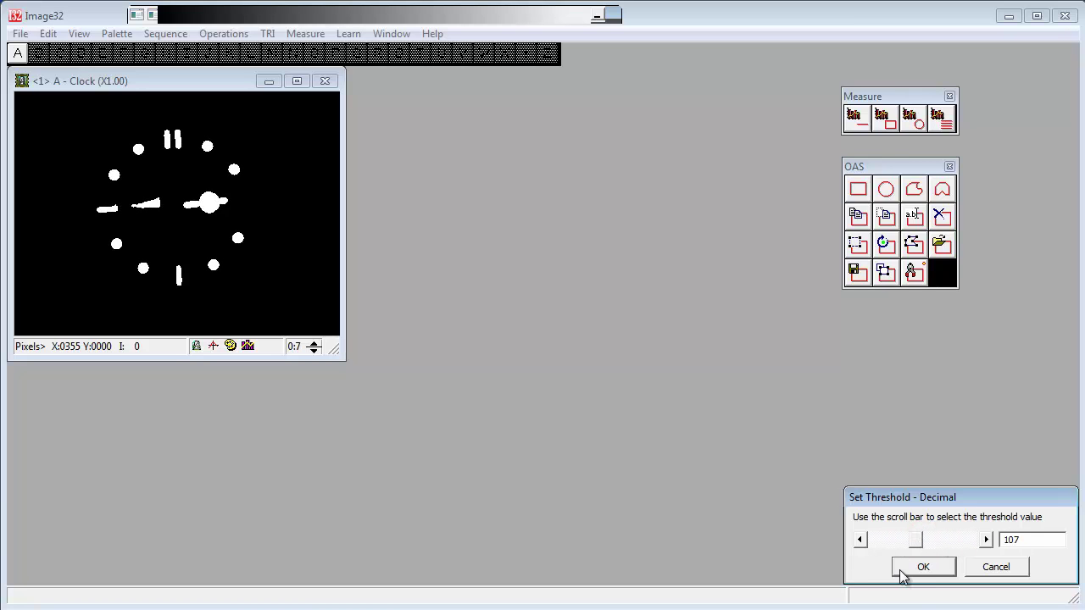
left_click(924, 568)
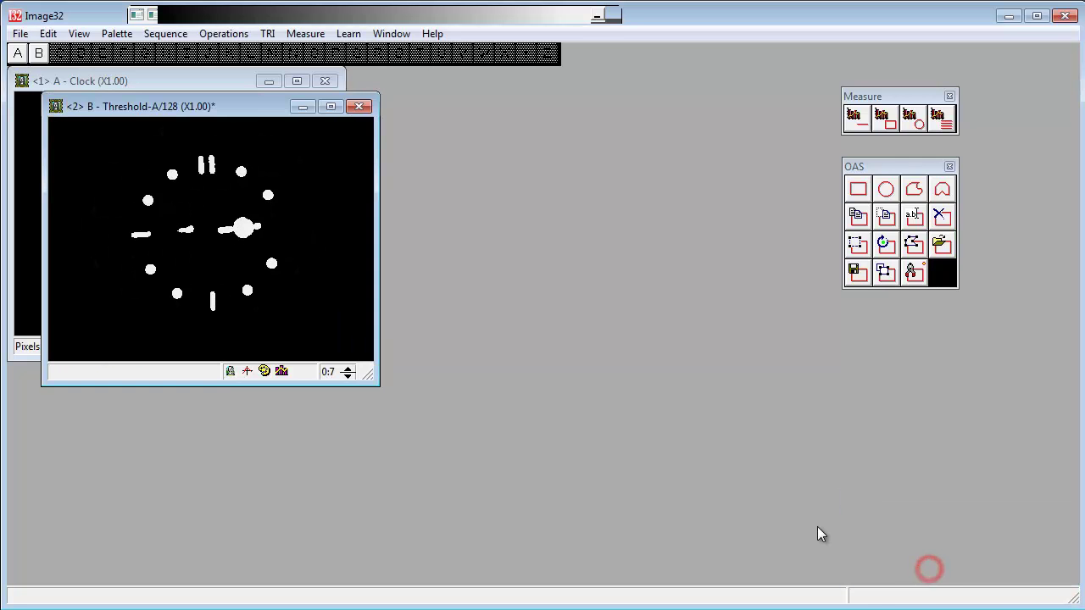
left_click_drag(169, 117, 492, 105)
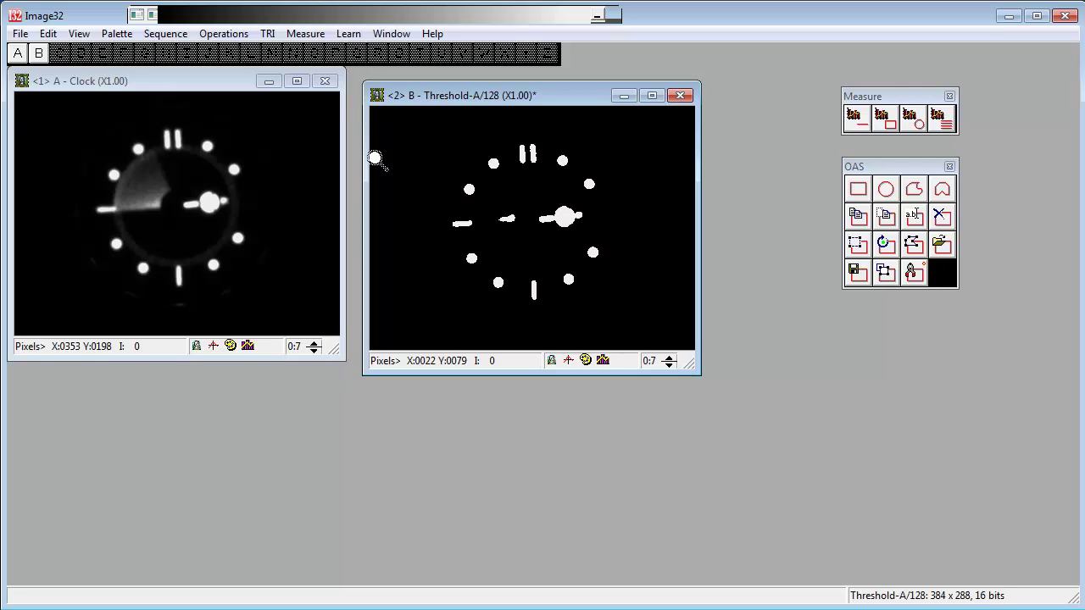
Run an odd area profile Area Scan on the thresholded image to outline its bright regions.
left_click(312, 34)
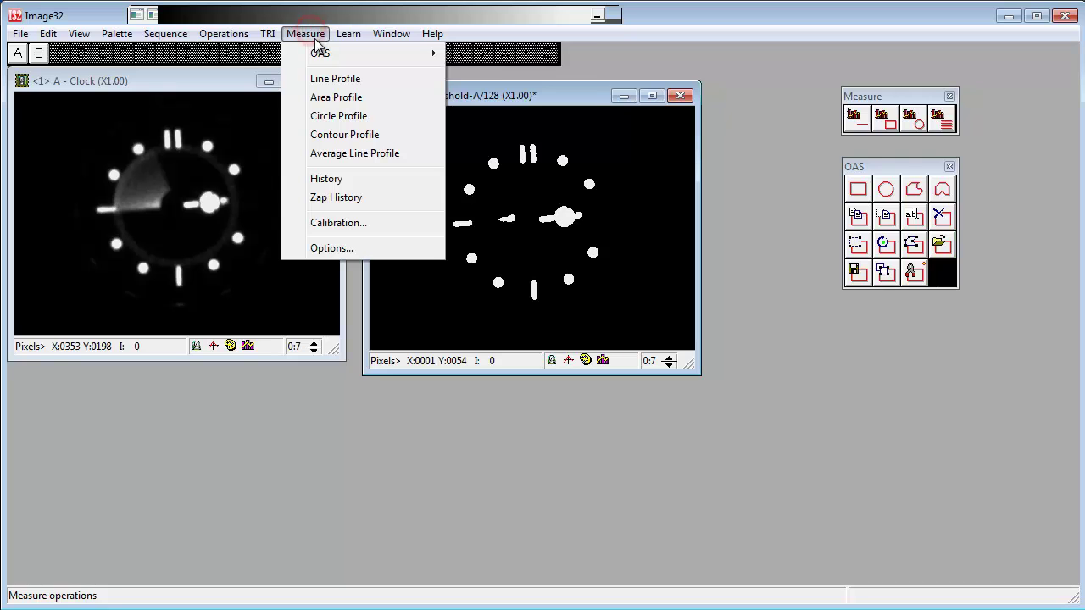
left_click(320, 53)
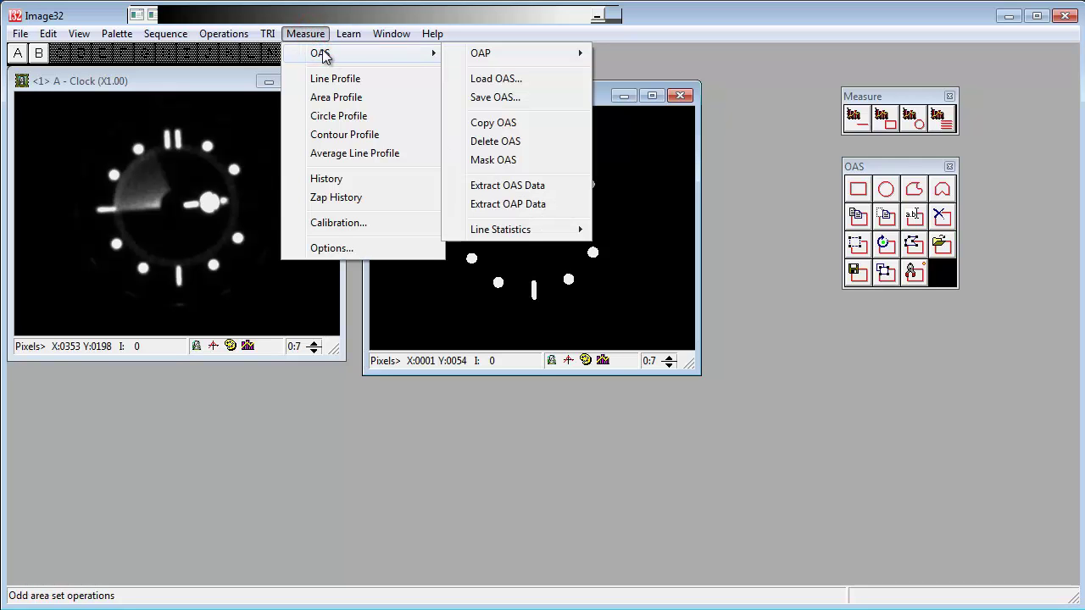
left_click(480, 53)
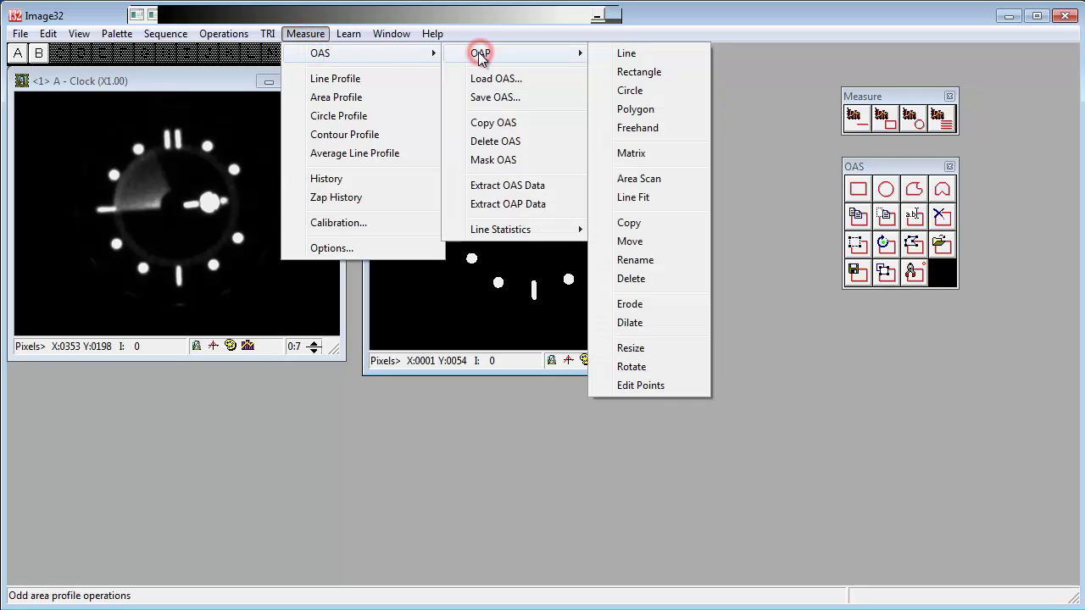
left_click(637, 180)
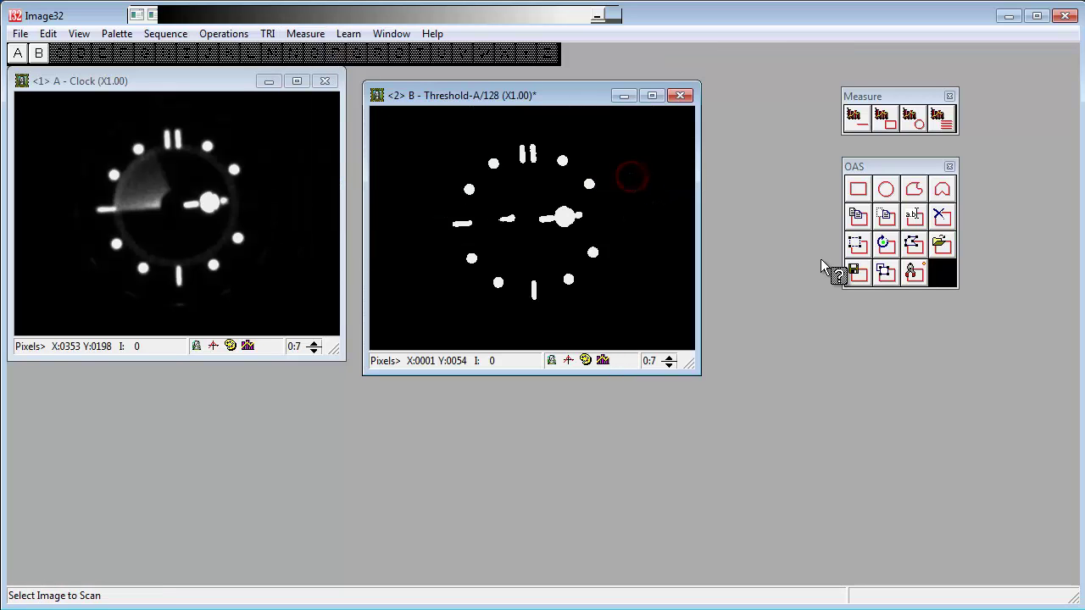
left_click(634, 224)
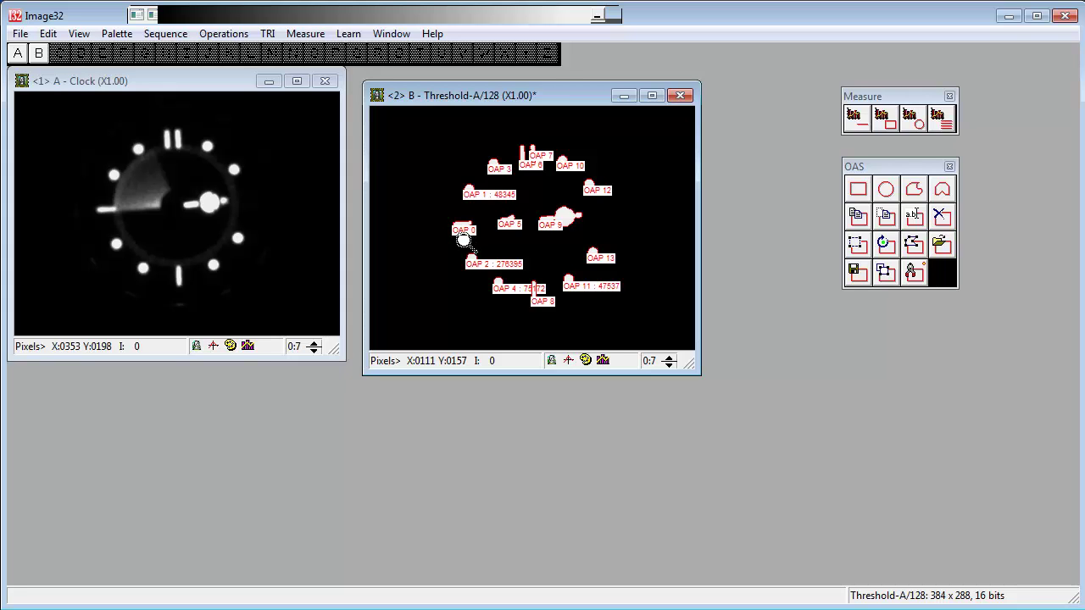
Copy the odd area set from the thresholded image to the Clock image and extract its data there.
left_click(883, 277)
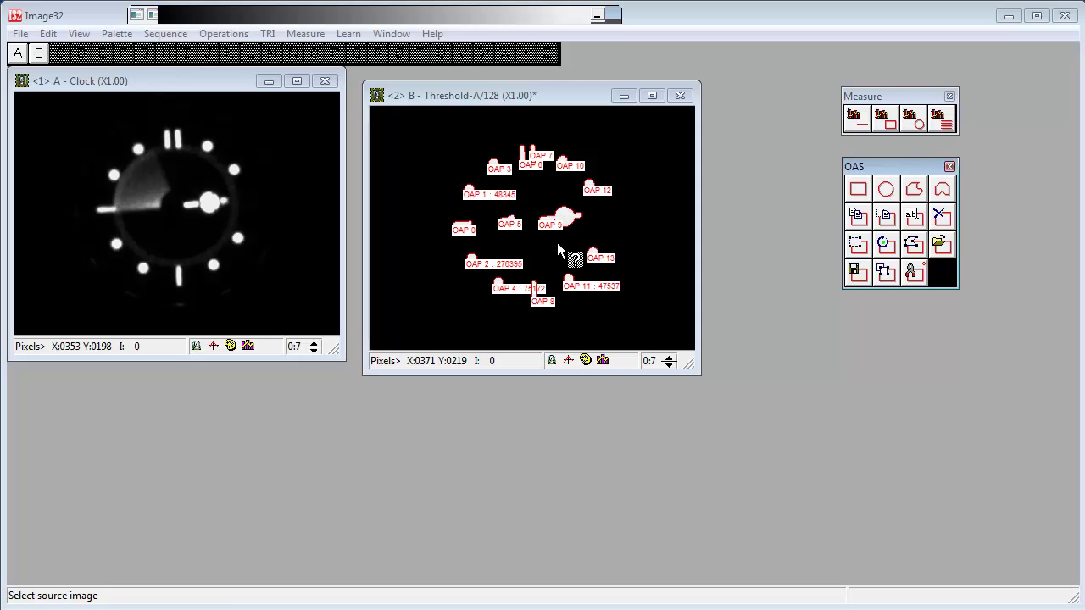
left_click(553, 248)
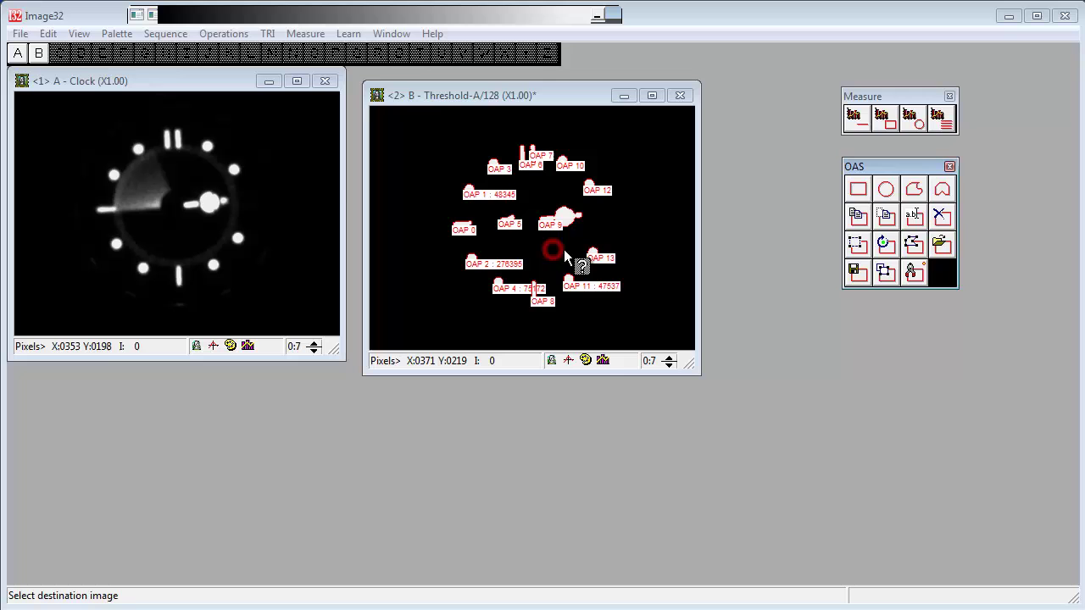
left_click(263, 278)
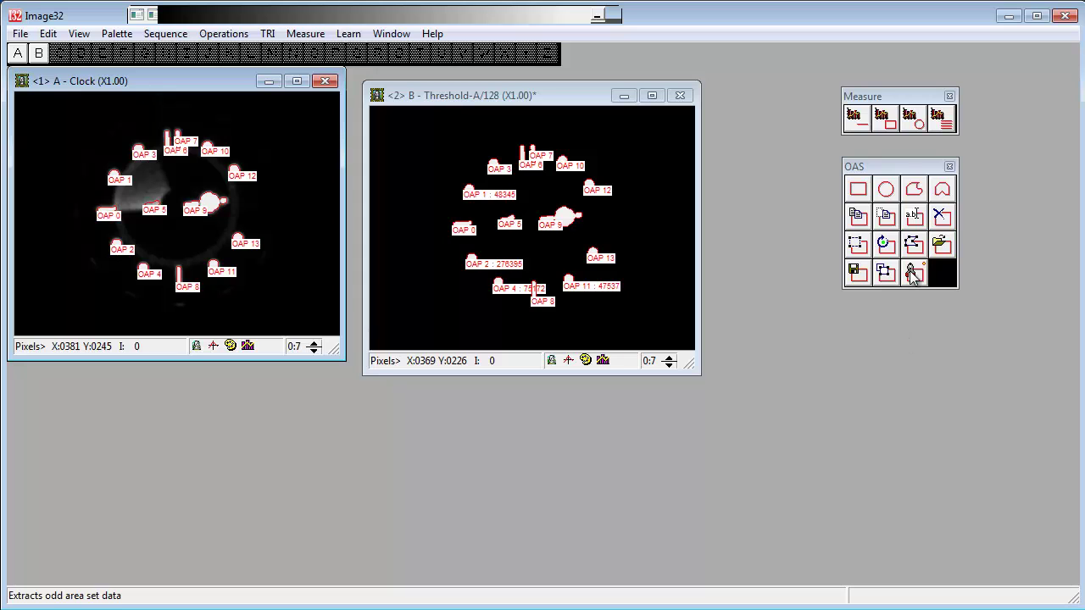
left_click(914, 273)
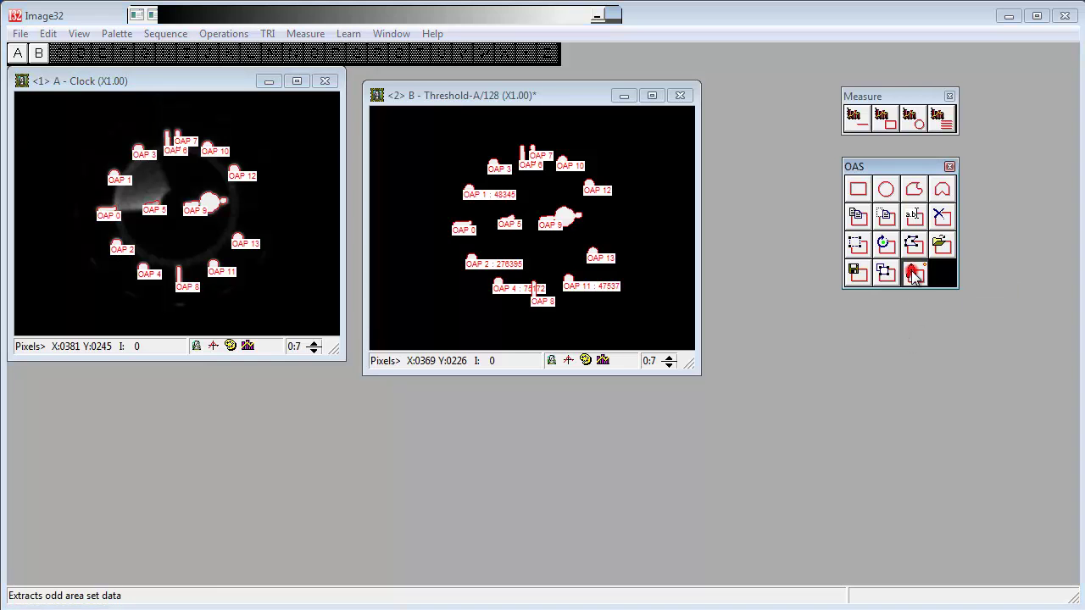
left_click(234, 276)
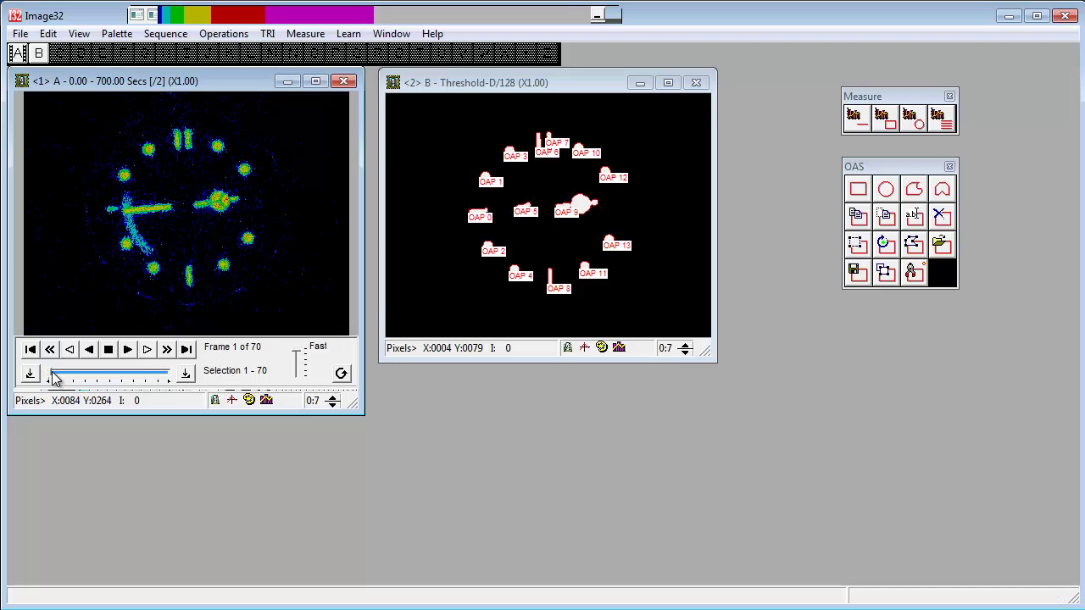
Play the 0.00 - 700.00 Secs sequence through to its last frame and return to frame 1.
left_click(129, 351)
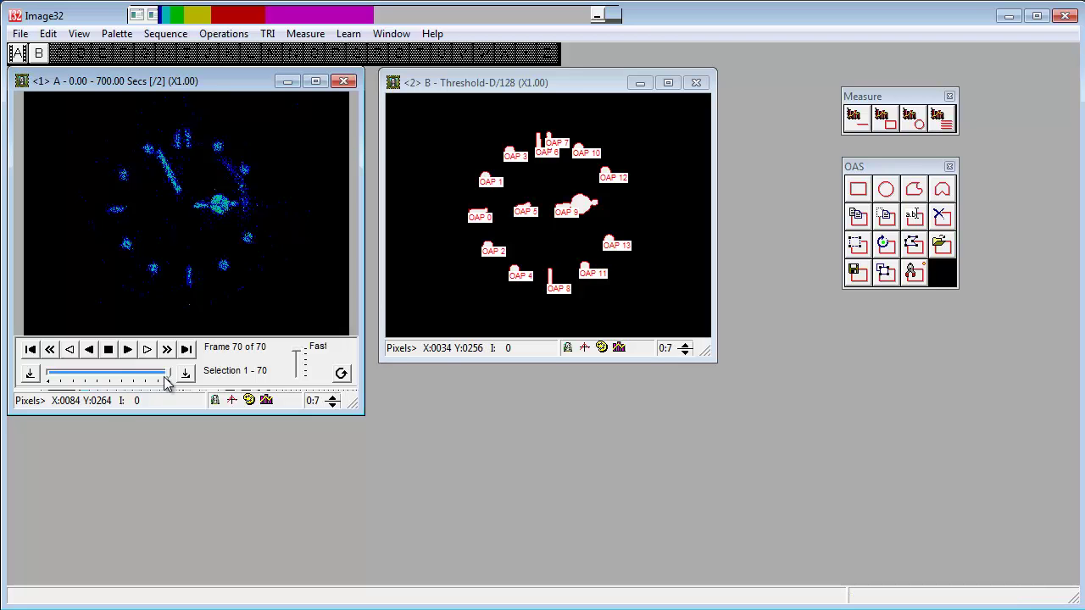
left_click_drag(170, 378, 32, 376)
left_click(49, 373)
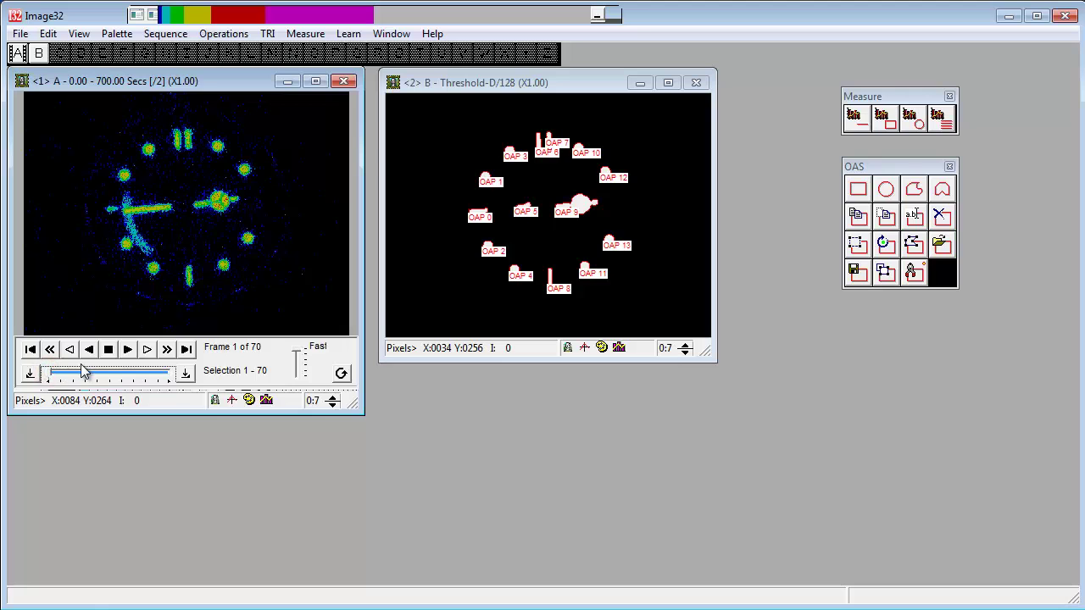
Copy the odd area set from the thresholded image to the 0.00 - 700.00 Secs sequence.
left_click(887, 275)
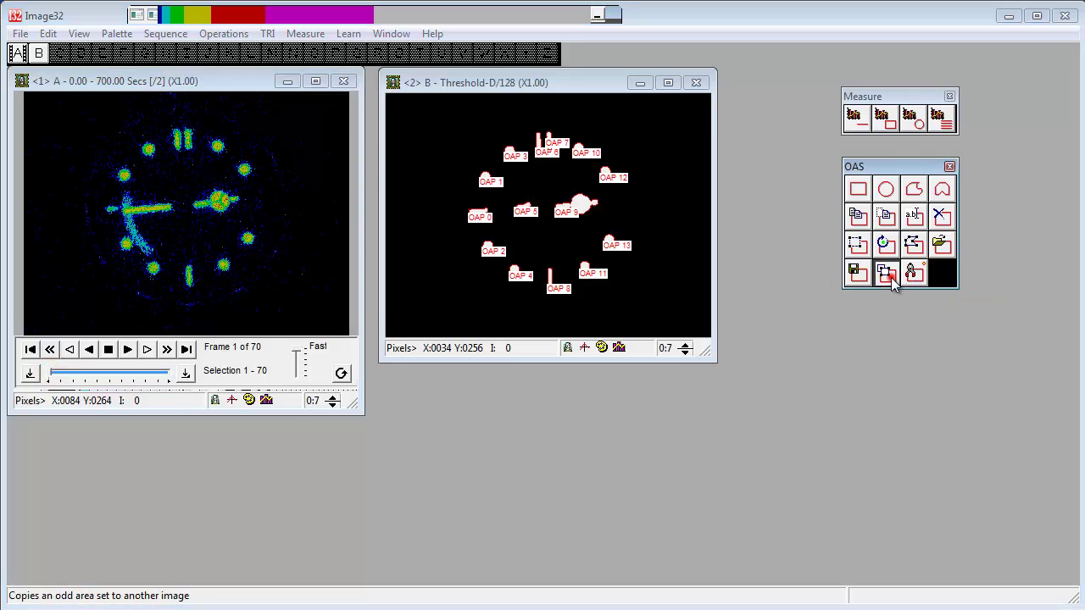
left_click(535, 236)
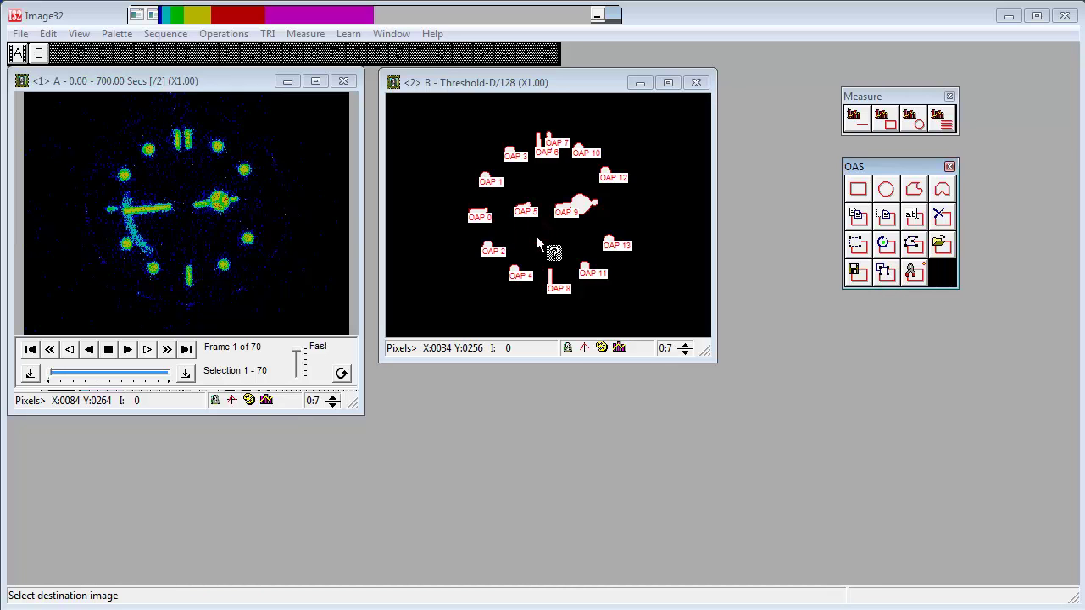
left_click(280, 244)
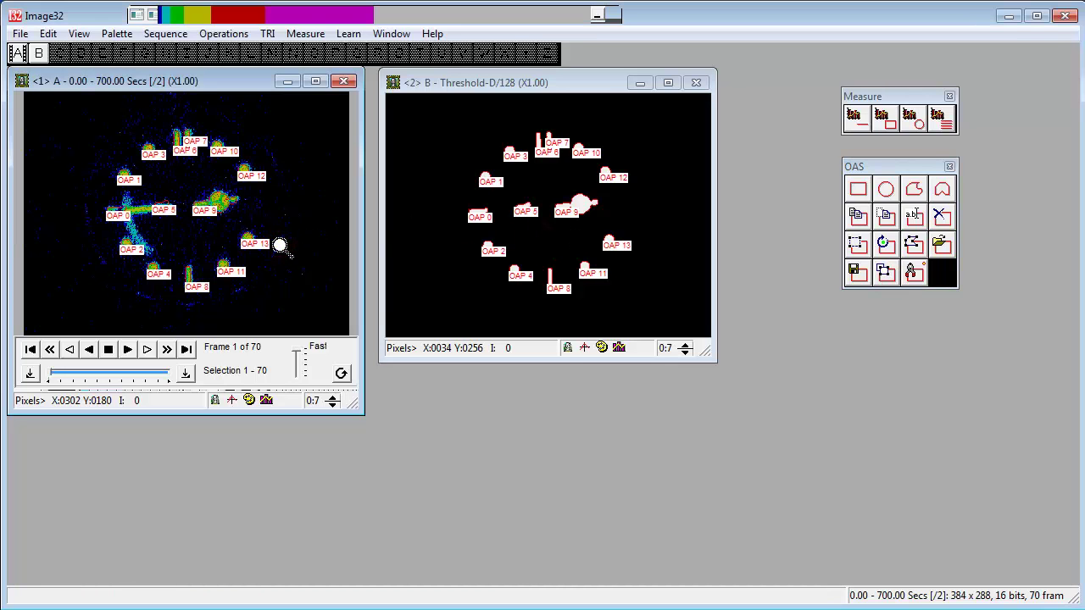
Extract the odd area set's mean intensity data from the 0.00 - 700.00 Secs sequence, first for frame 1, then across its frames.
left_click(913, 272)
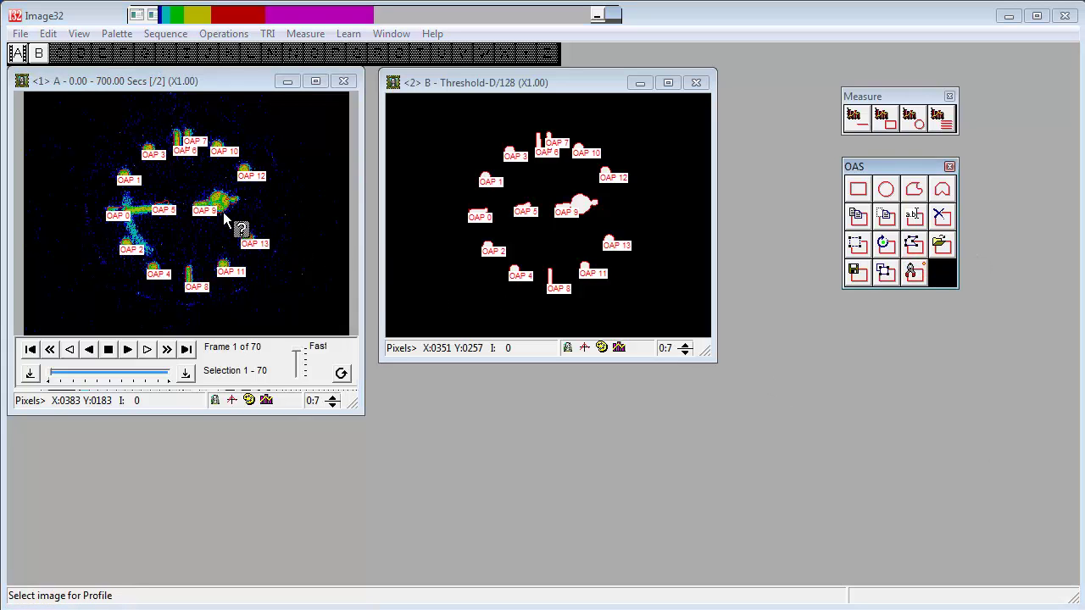
left_click(265, 224)
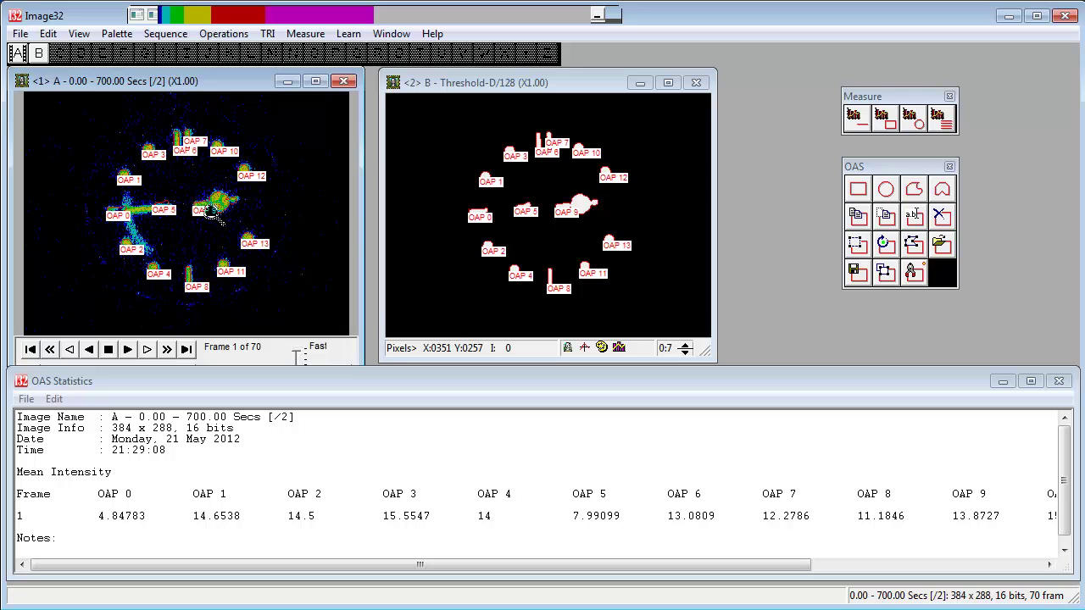
left_click(916, 272)
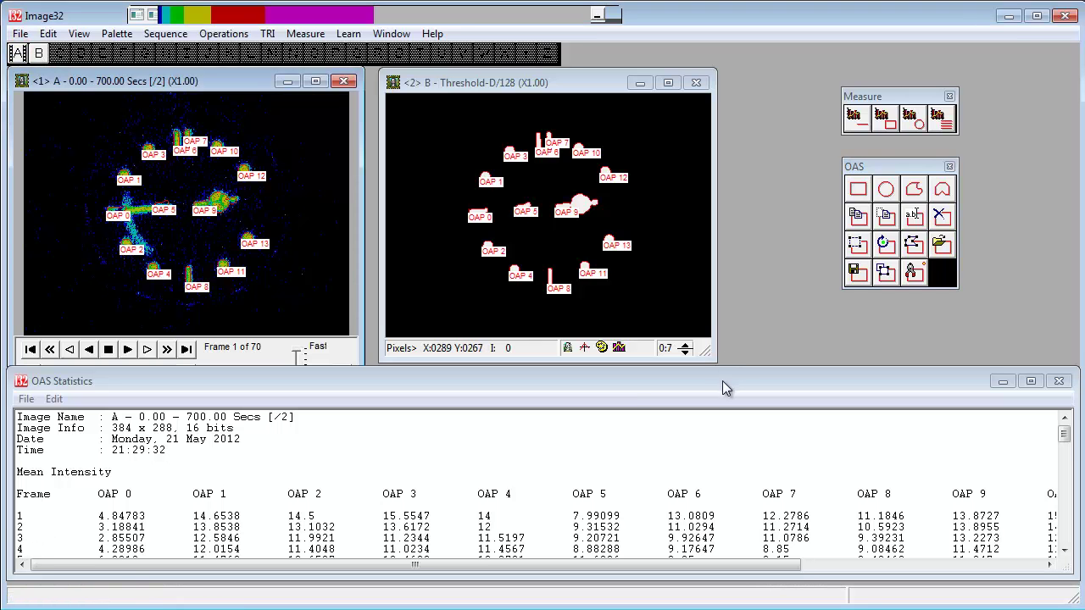
left_click_drag(1067, 435, 1049, 421)
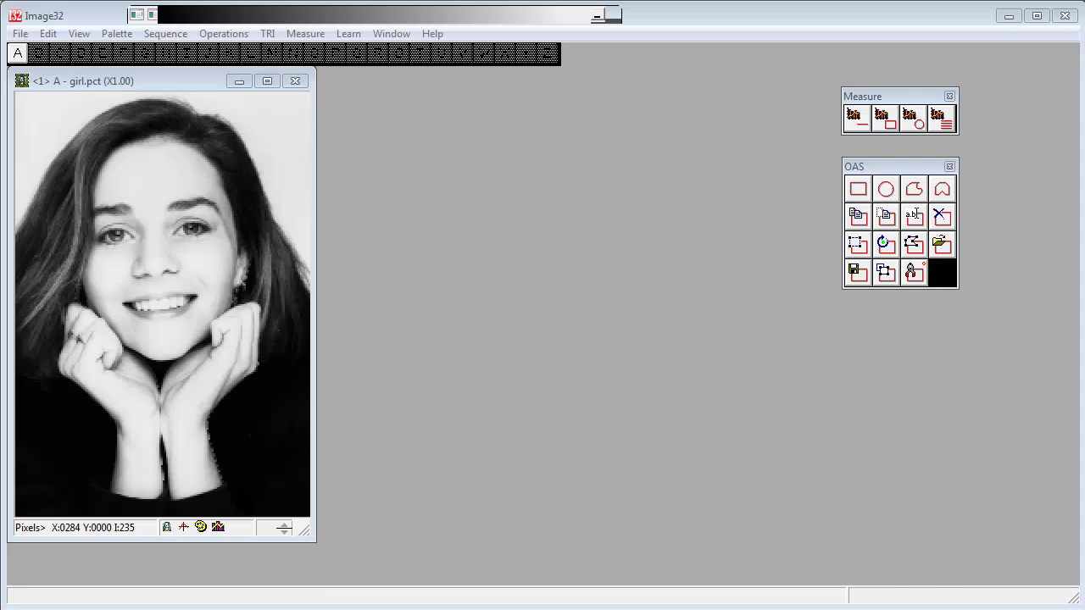
Turn off the Graphs in graph window view preference so that graphs are shown in the image window.
left_click(19, 36)
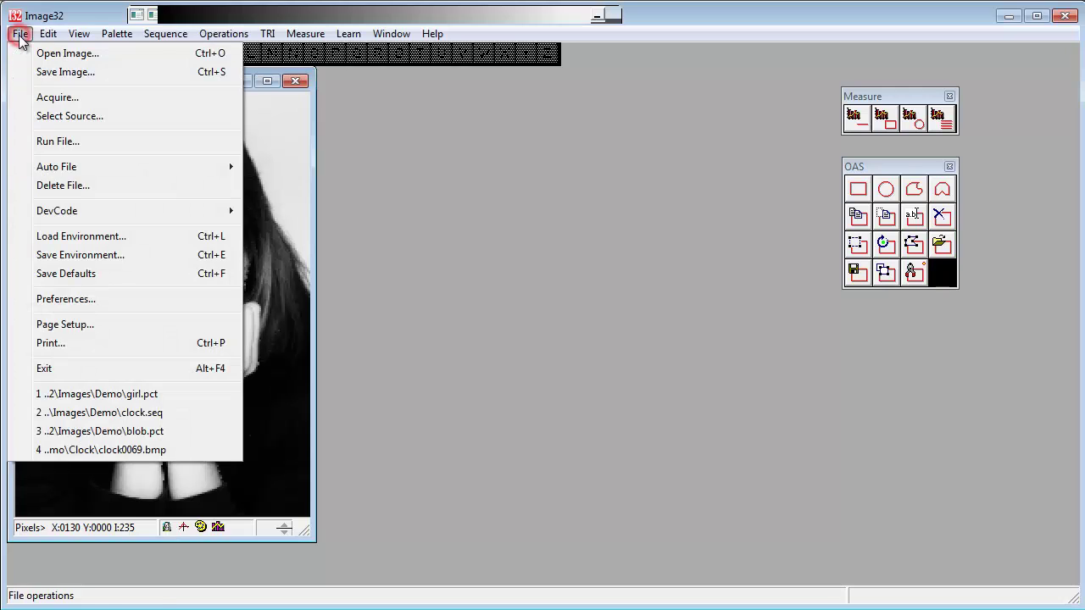
left_click(90, 300)
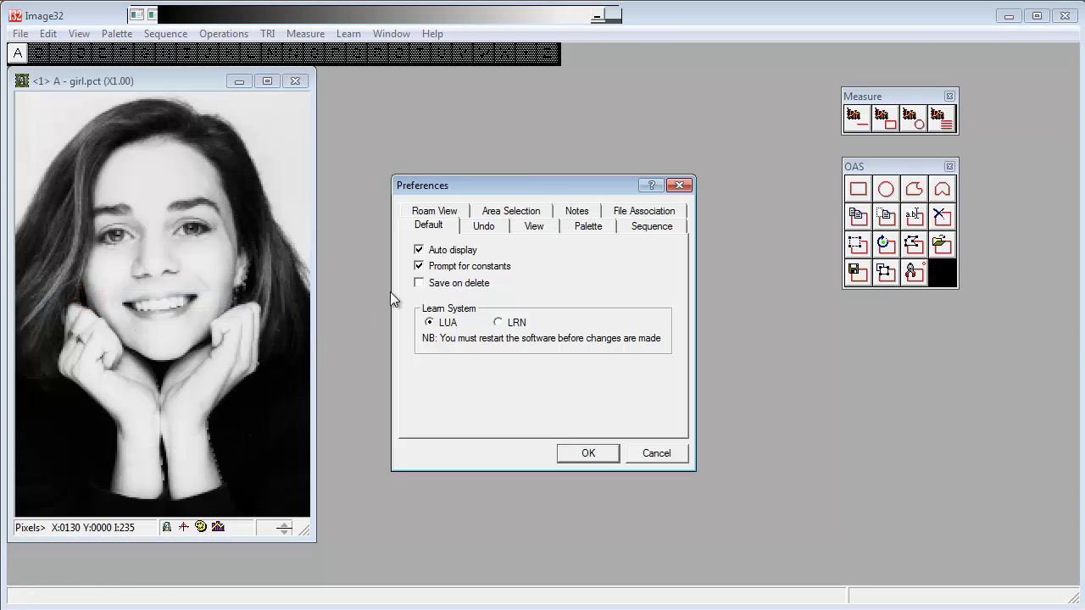
left_click(534, 227)
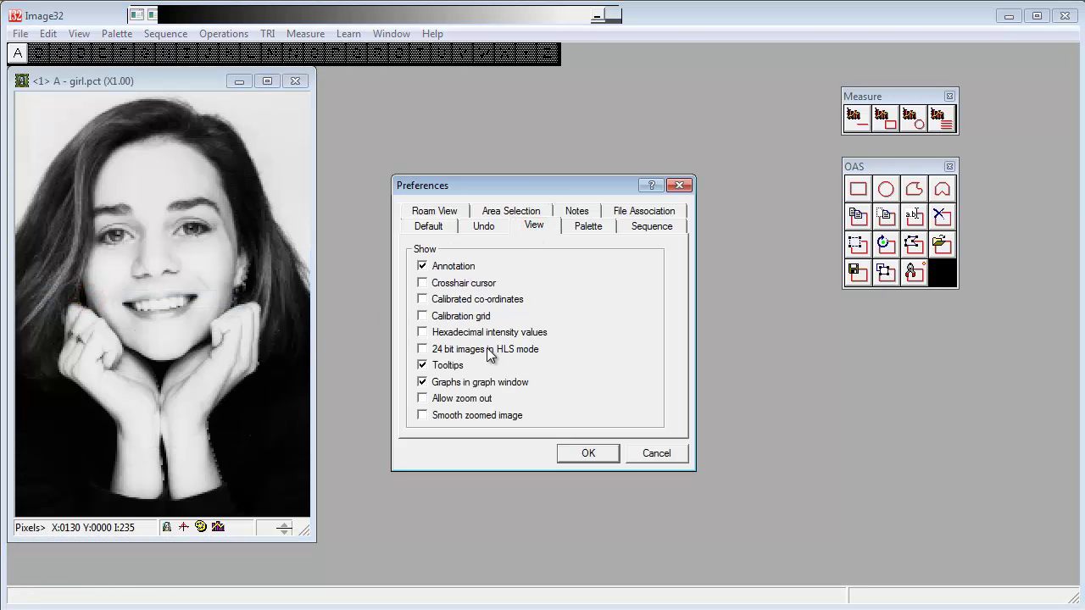
left_click(445, 384)
left_click(589, 454)
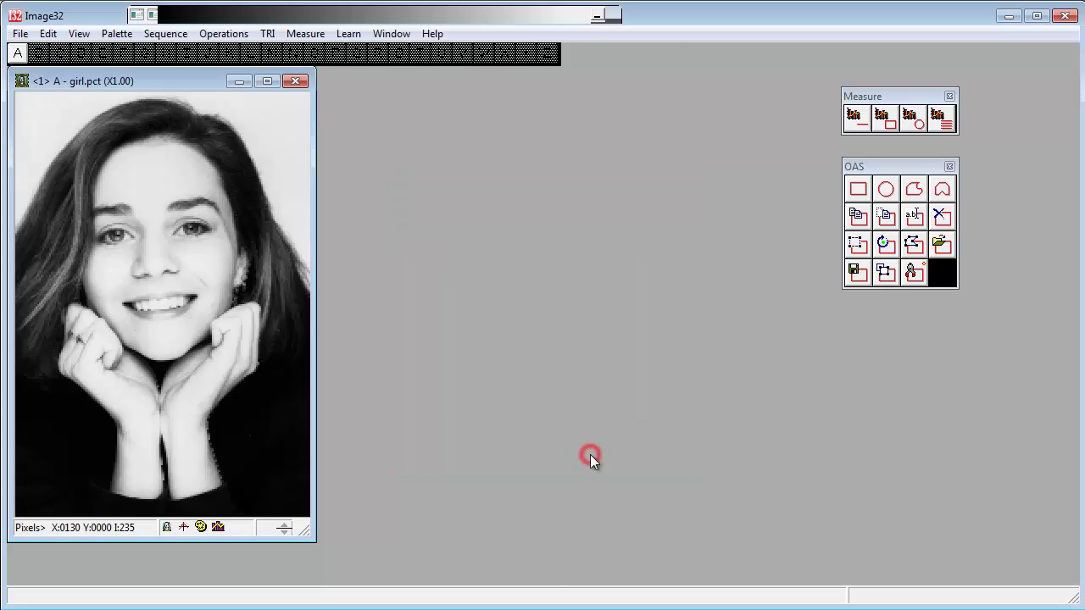
Take a line intensity profile about 268 points long on girl.pct, sloping from the hair across the mouth to the opposite side.
left_click(858, 118)
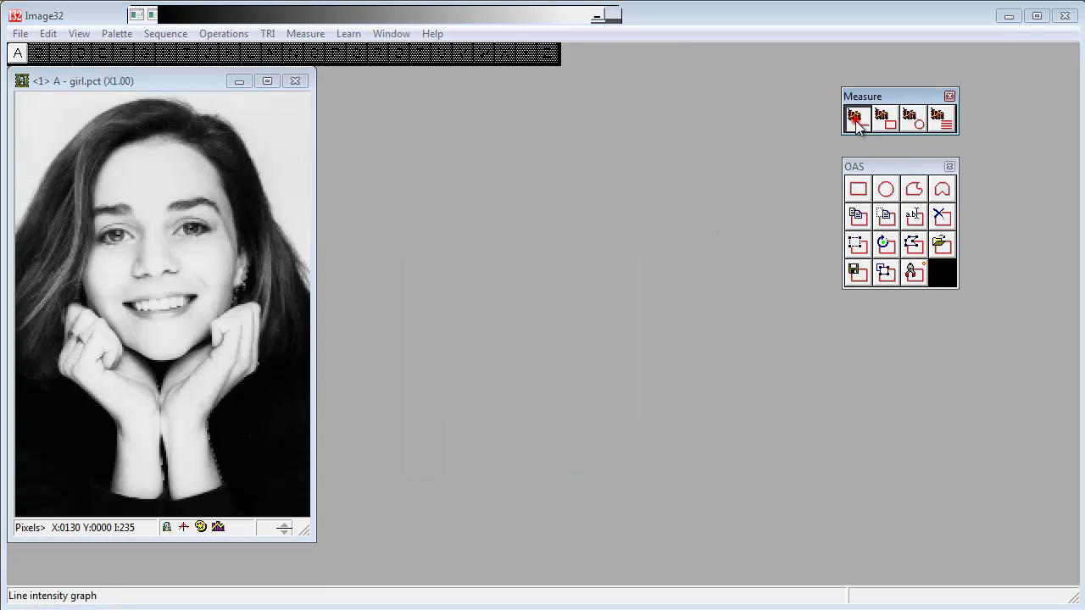
left_click(106, 299)
left_click(150, 279)
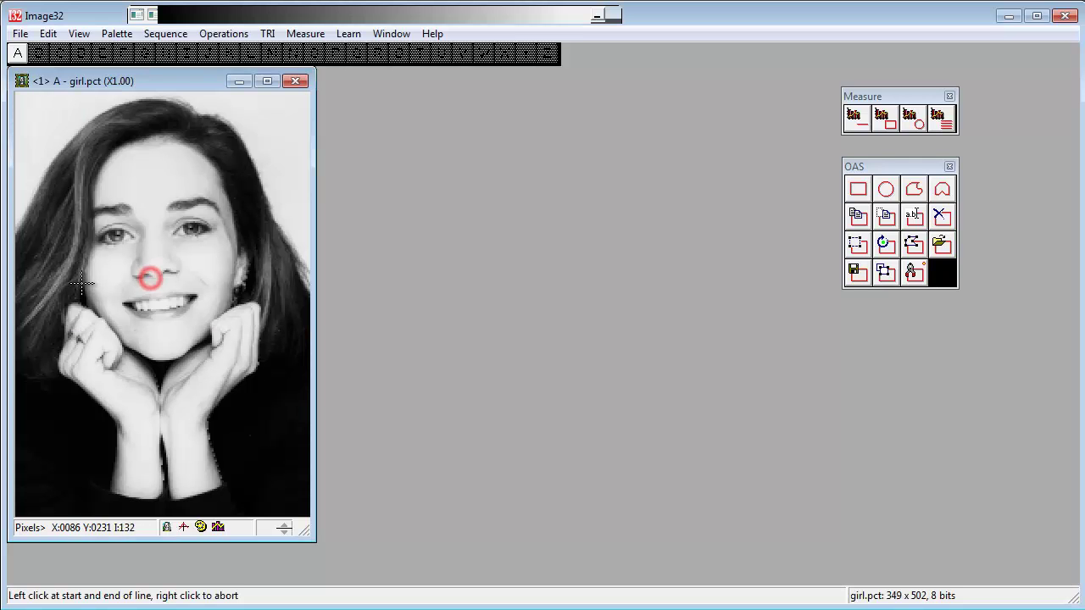
left_click(50, 268)
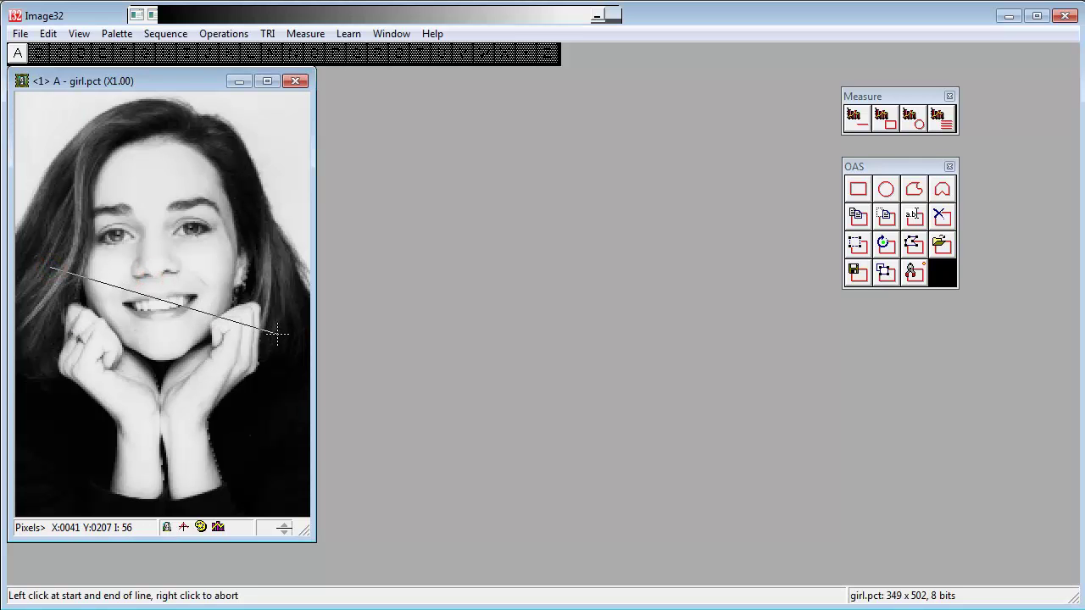
left_click(277, 334)
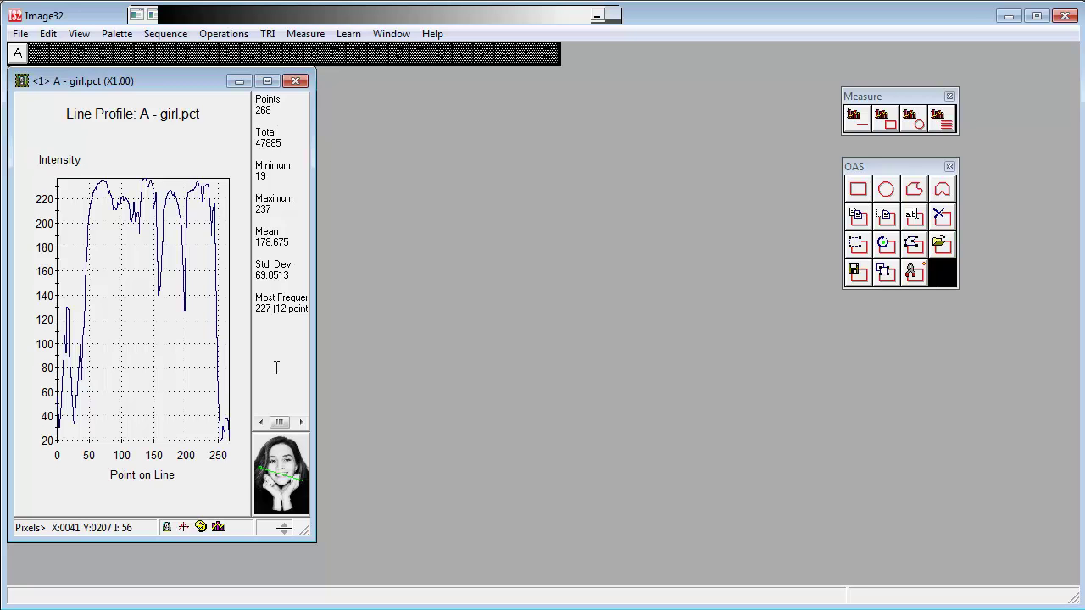
Widen the girl.pct window, switch it from the line profile graph to the image, and return to the graph.
left_click_drag(310, 540, 496, 546)
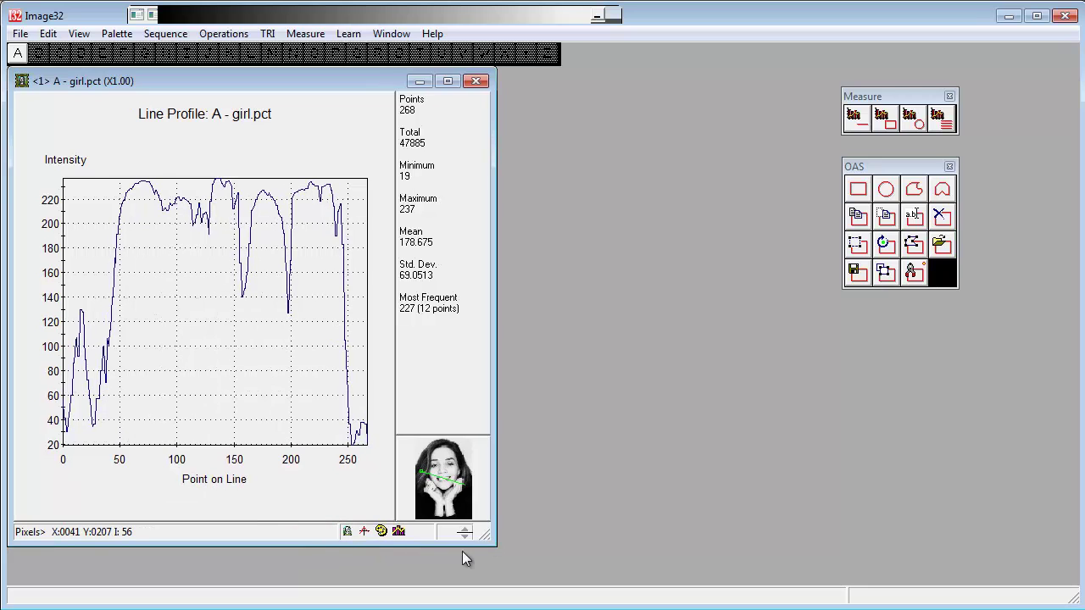
left_click(348, 532)
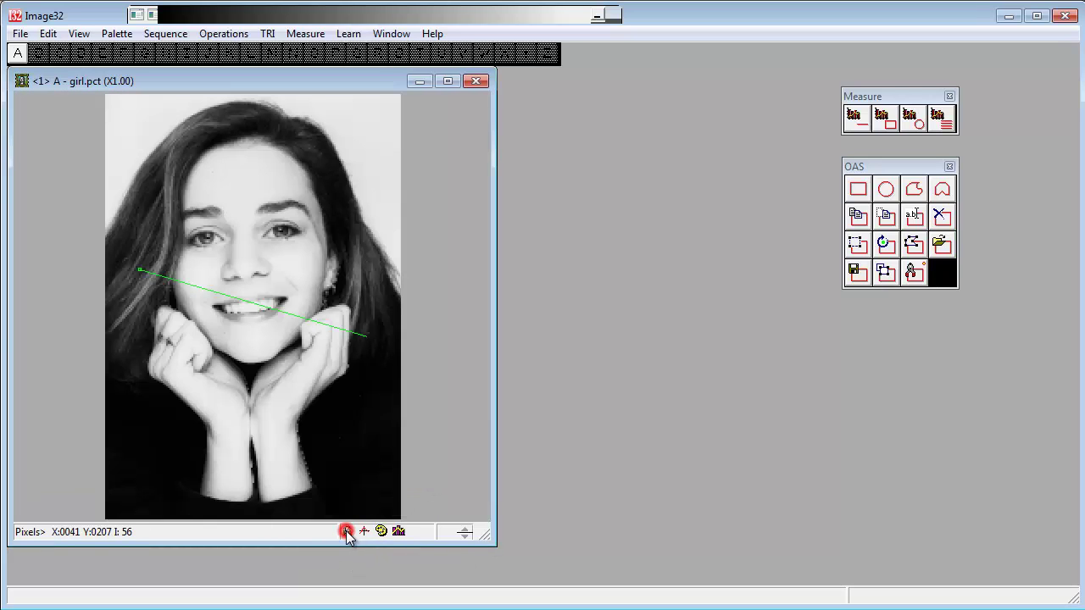
left_click(398, 531)
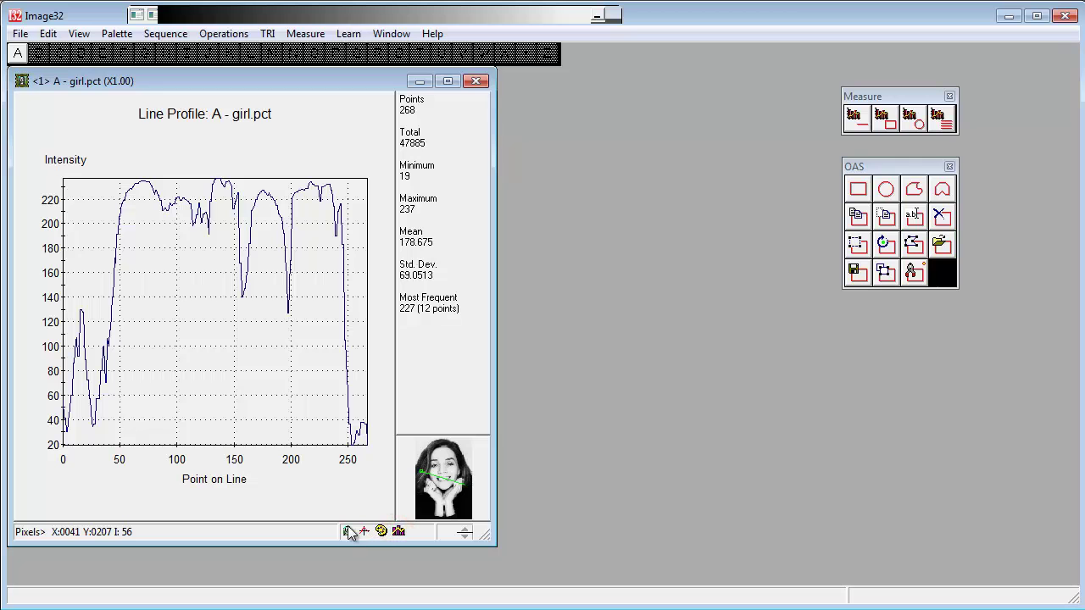